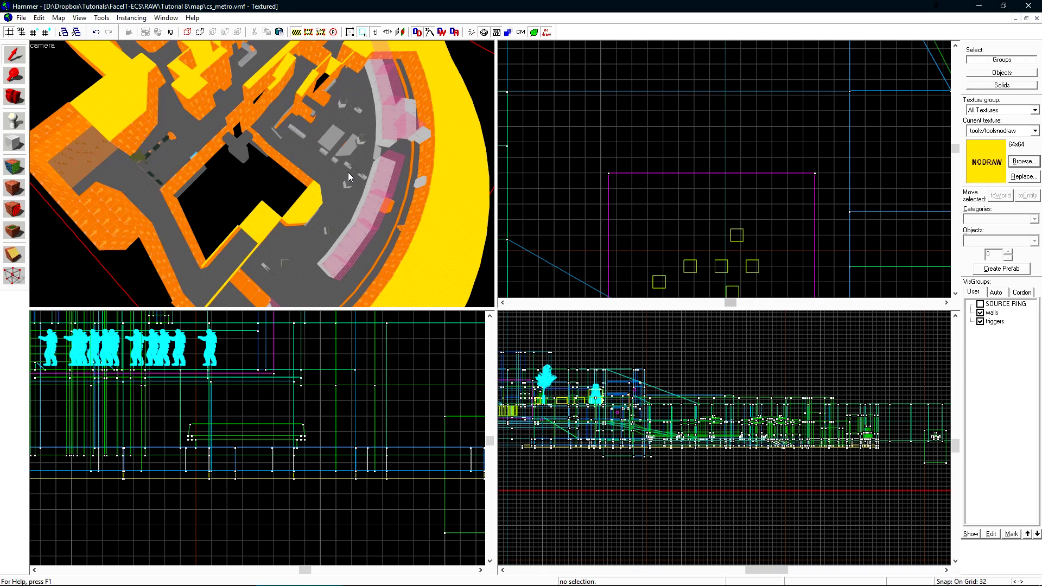
- Place an info_player_terrorist entity on the open floor near the grey barriers using the Entity tool and return to the Selection tool
key(z)
key(w)
key(w)
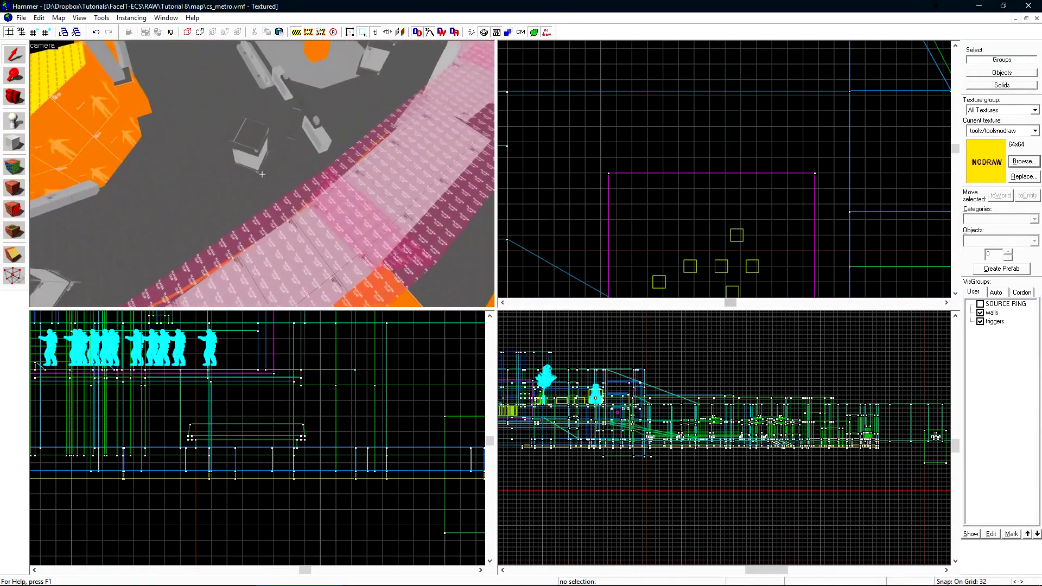
key(w)
key(z)
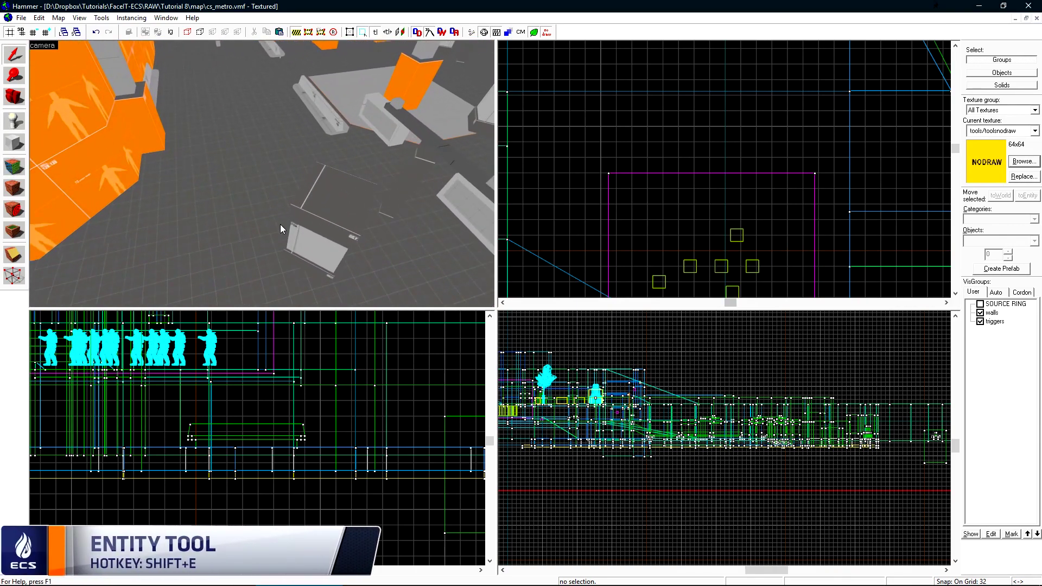
key(shift+e)
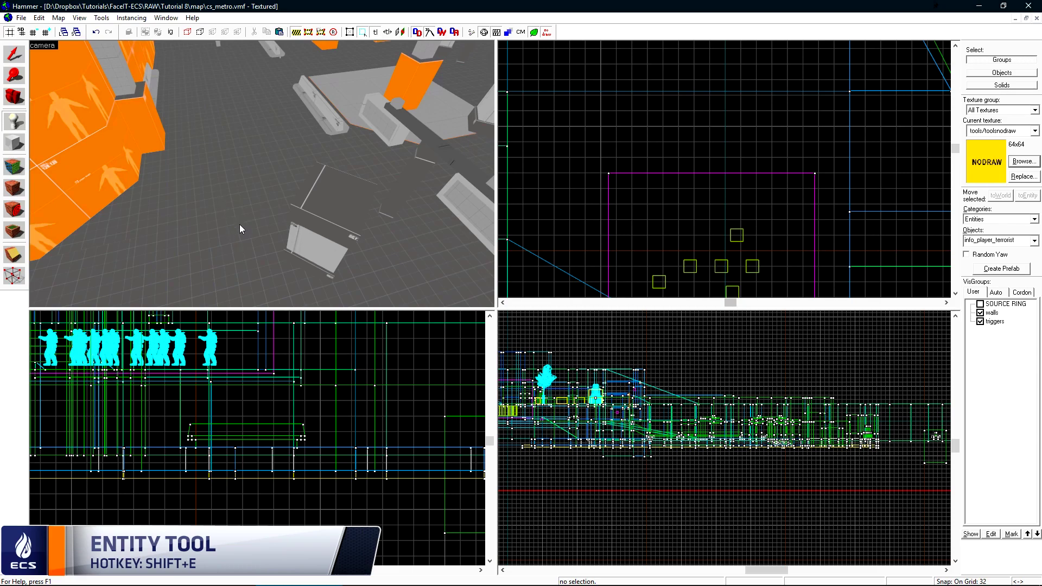
click(238, 206)
key(shift+s)
key(w)
key(z)
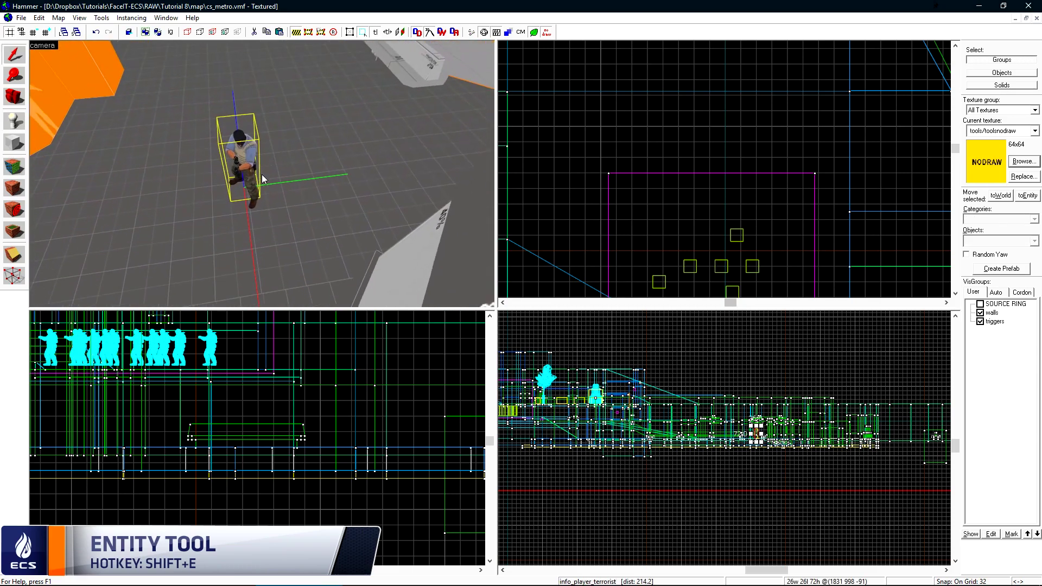
- Change the placed player entity's class to hostage_entity and apply it
double_click(249, 149)
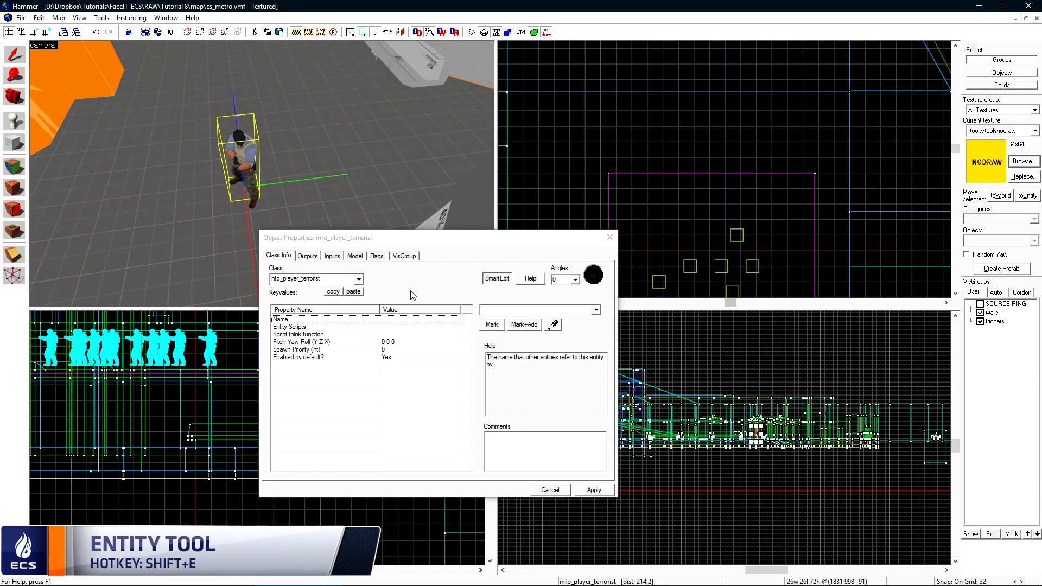
double_click(330, 280)
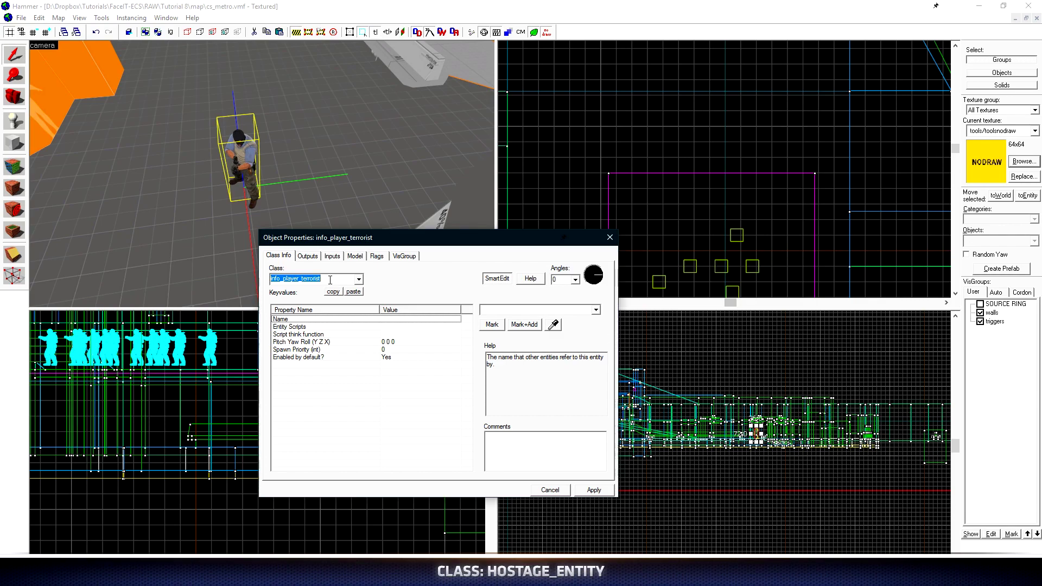
text(host)
key(Down)
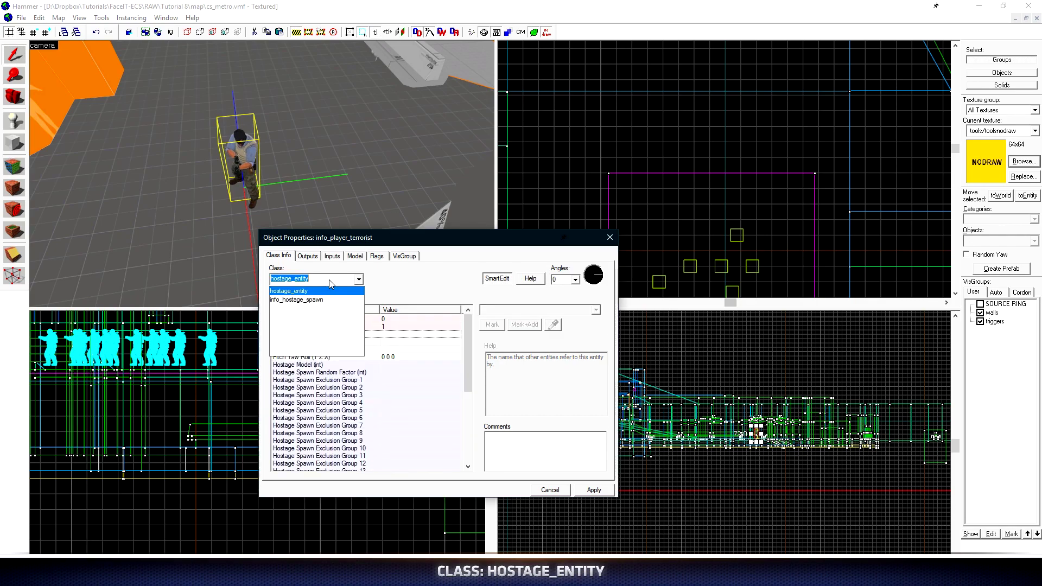
key(Return)
click(250, 155)
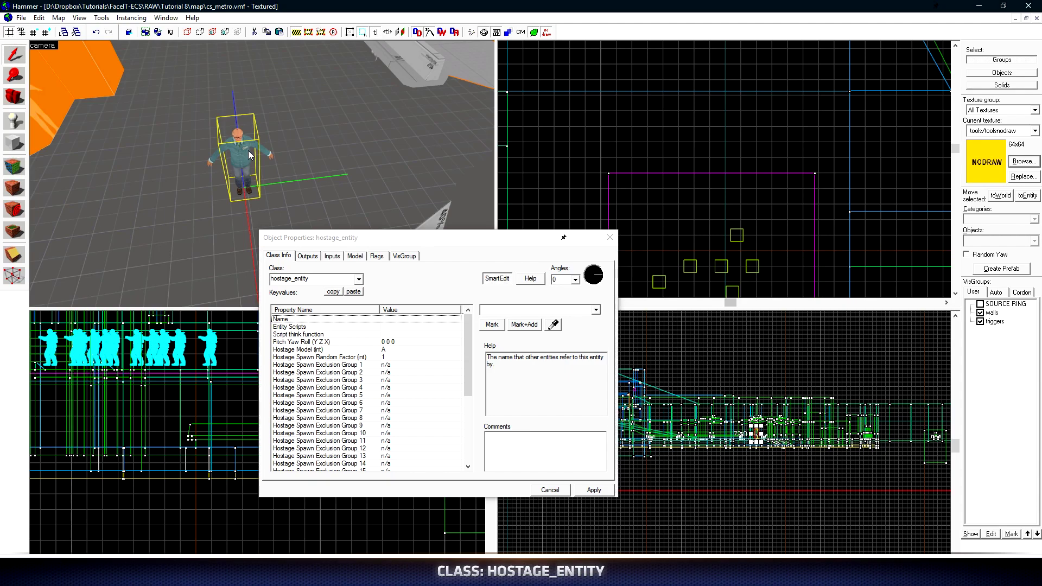
- Examine the hostage's model and the descriptions of its Hostage Model, Spawn Random Factor and Spawn Exclusion Group properties
key(w)
key(z)
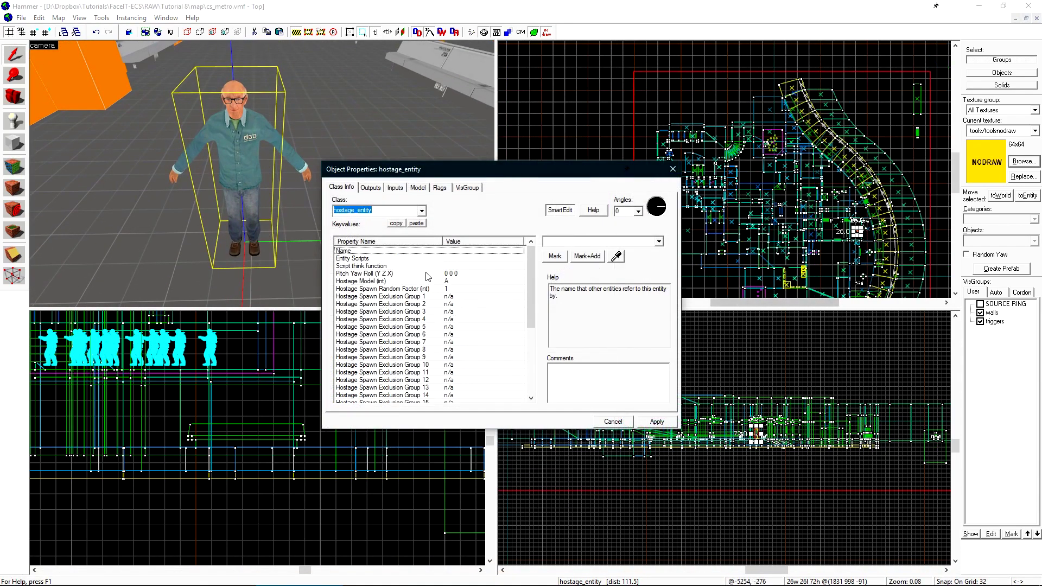
click(455, 289)
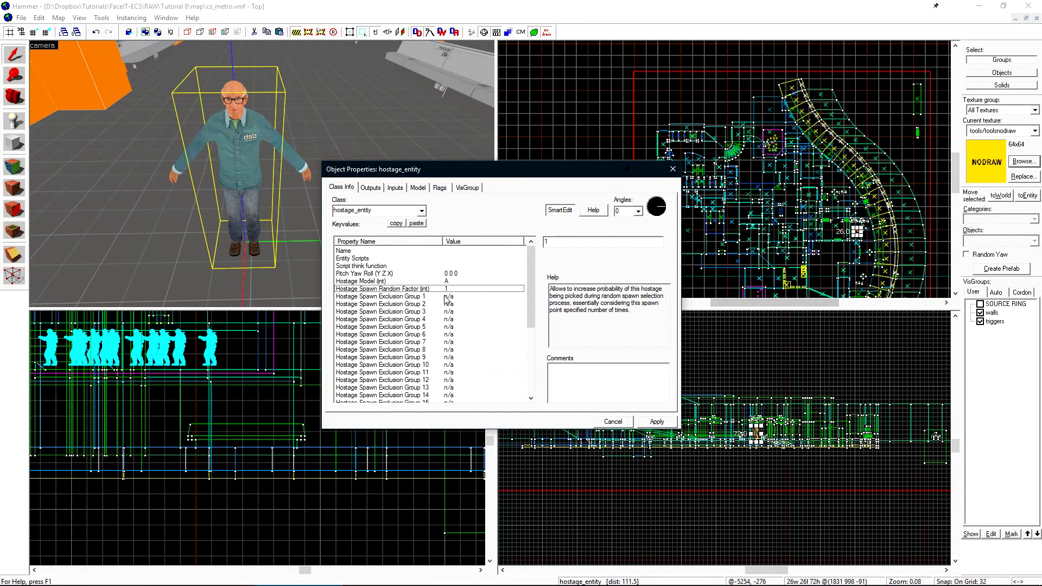
click(443, 281)
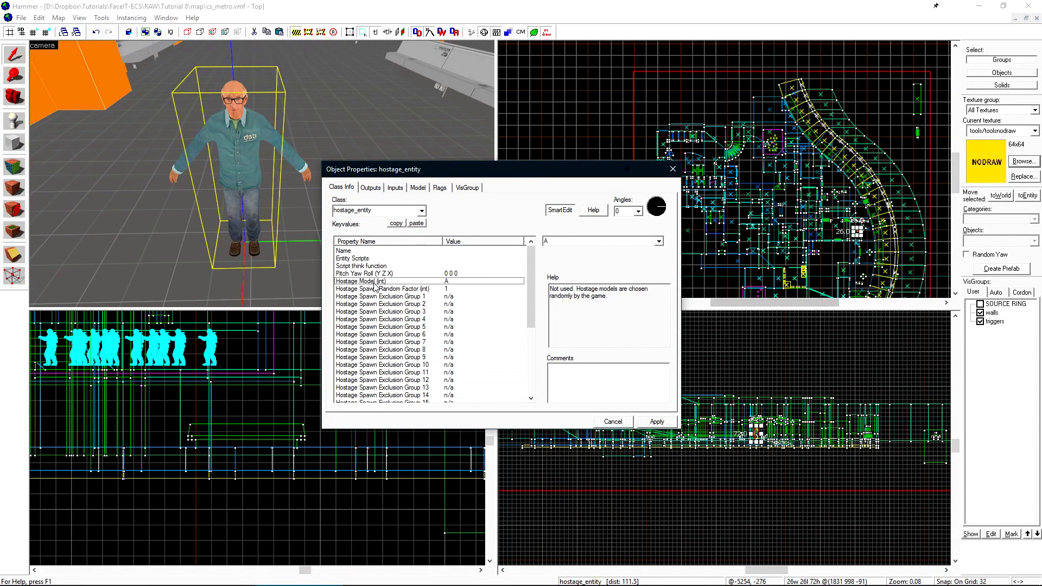
click(447, 290)
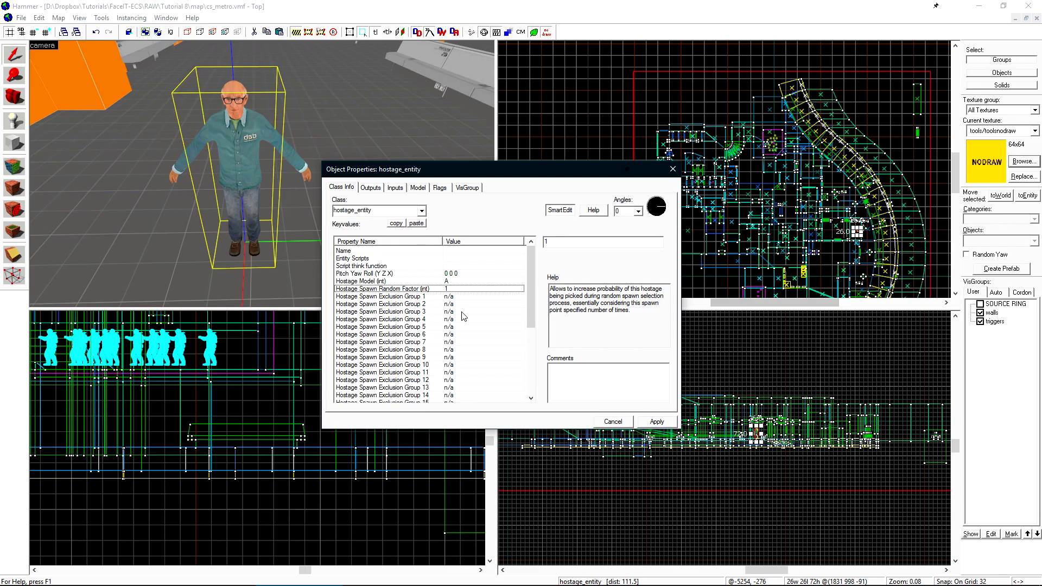
click(418, 297)
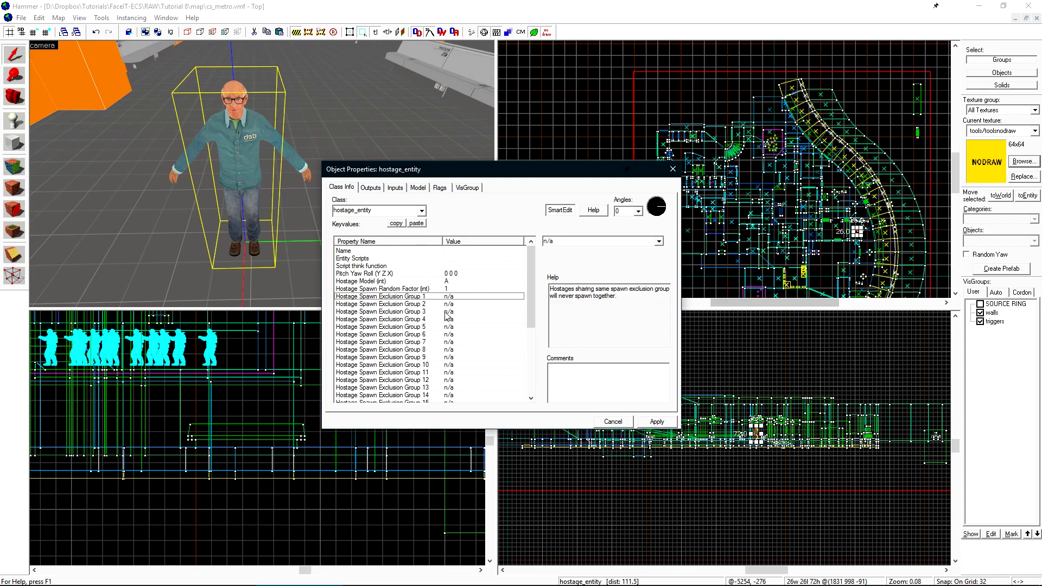
scroll(582, 304, down, 5)
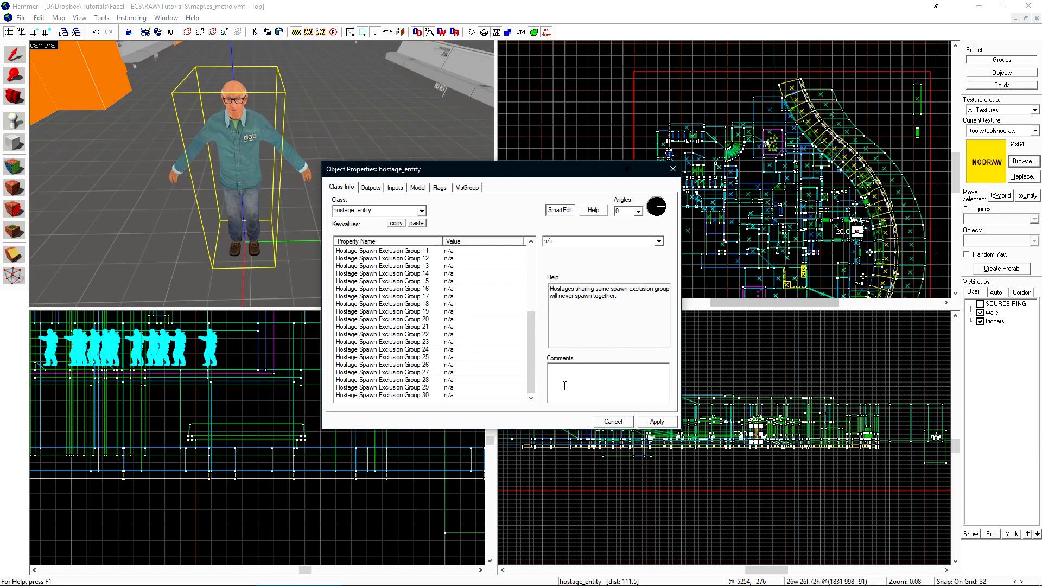
click(617, 432)
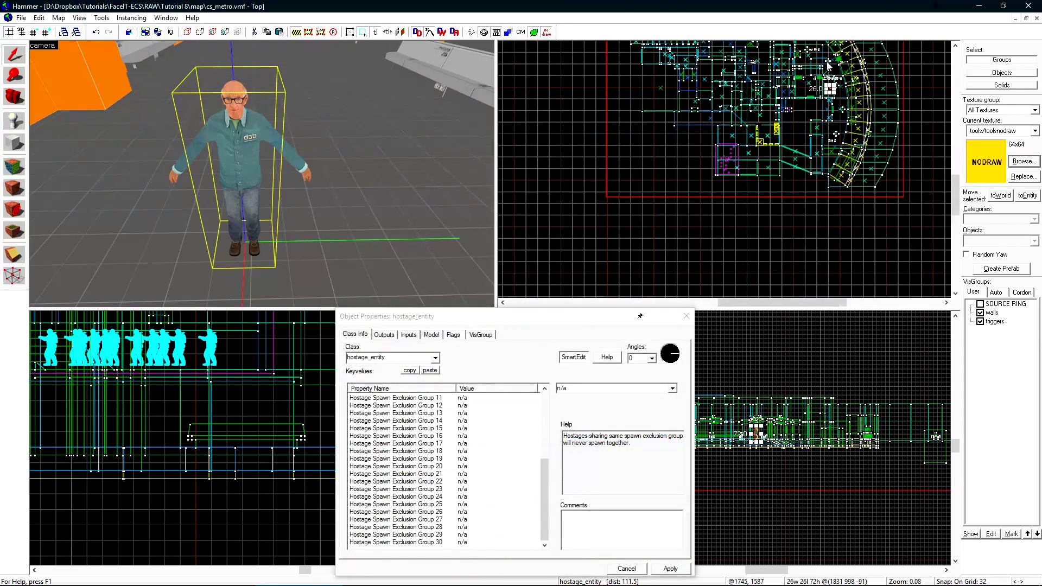
- Duplicate the hostage to a second spot in the same open area of the map
scroll(825, 92, up, 11)
shift+drag(798, 93, 722, 157)
scroll(733, 228, down, 8)
scroll(719, 154, up, 8)
key(z)
key(s)
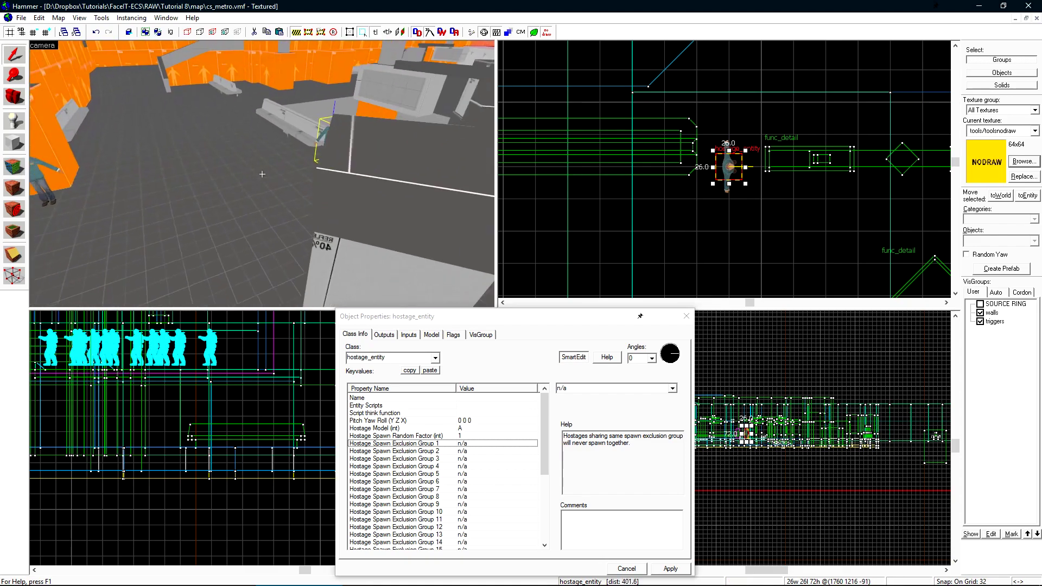
- Select both hostages and set their Hostage Spawn Exclusion Group 1 to Do not spawn together
ctrl+click(99, 171)
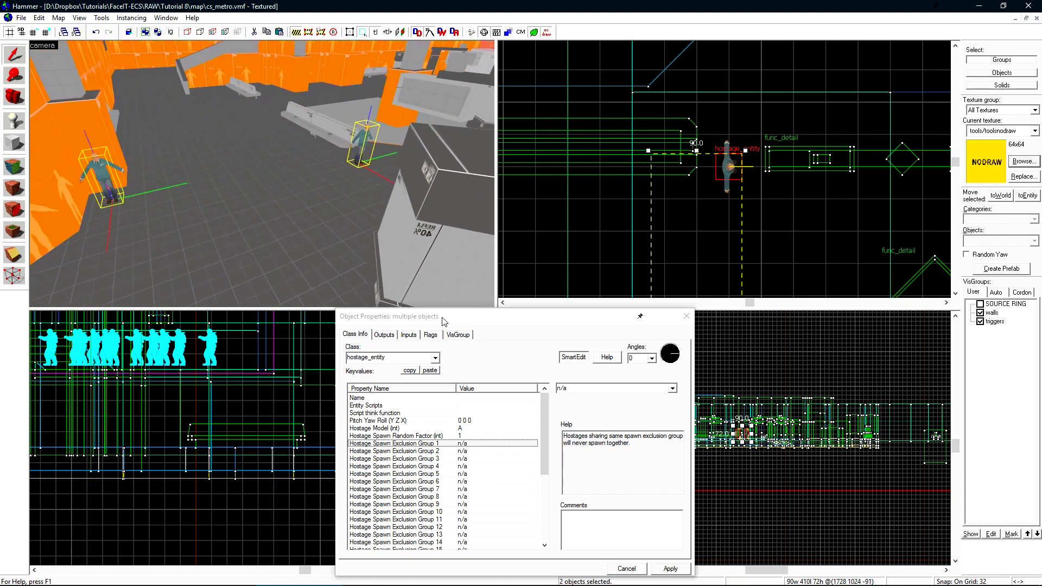
drag(443, 321, 444, 192)
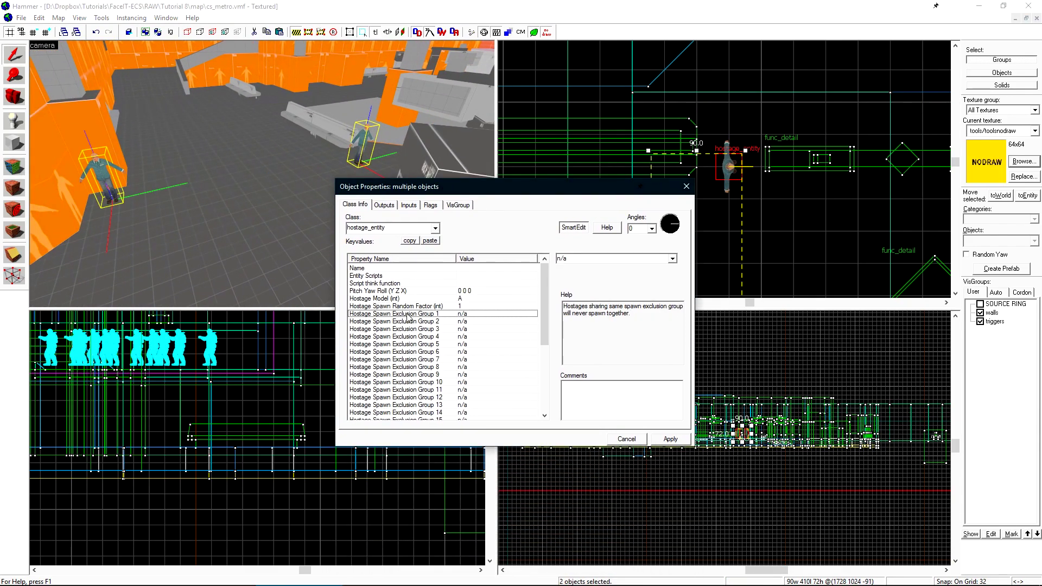
click(672, 259)
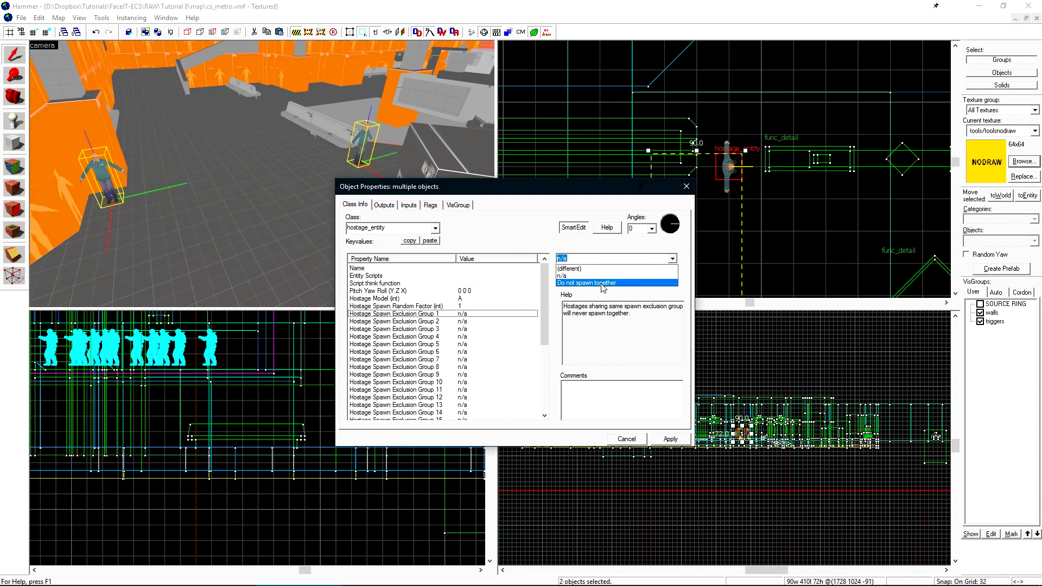
click(601, 283)
click(670, 439)
click(626, 440)
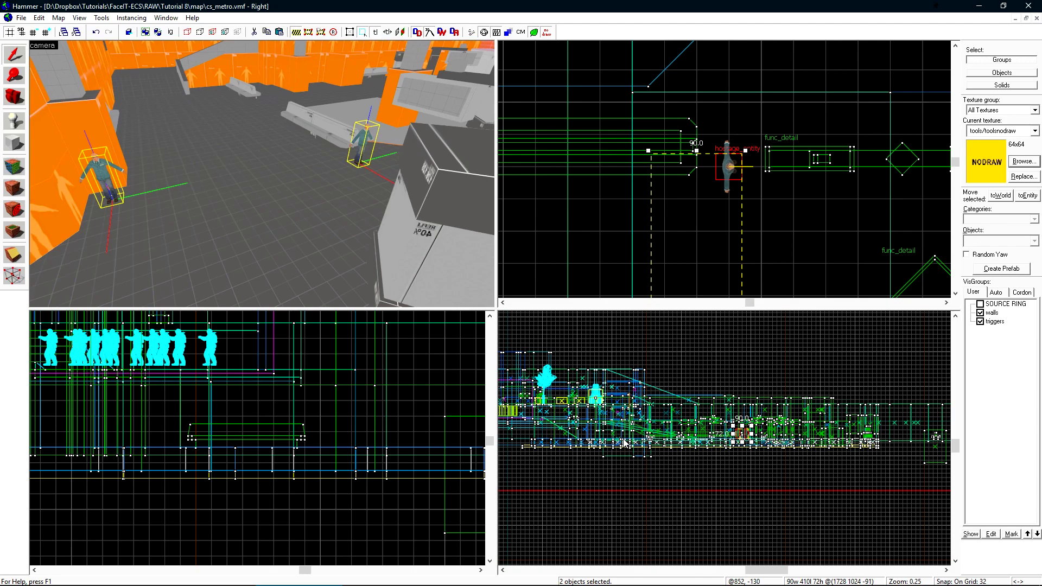
- Reduce the grid snap to 8 and raise both hostages slightly above the floor
scroll(741, 430, up, 10)
key(bracketleft)
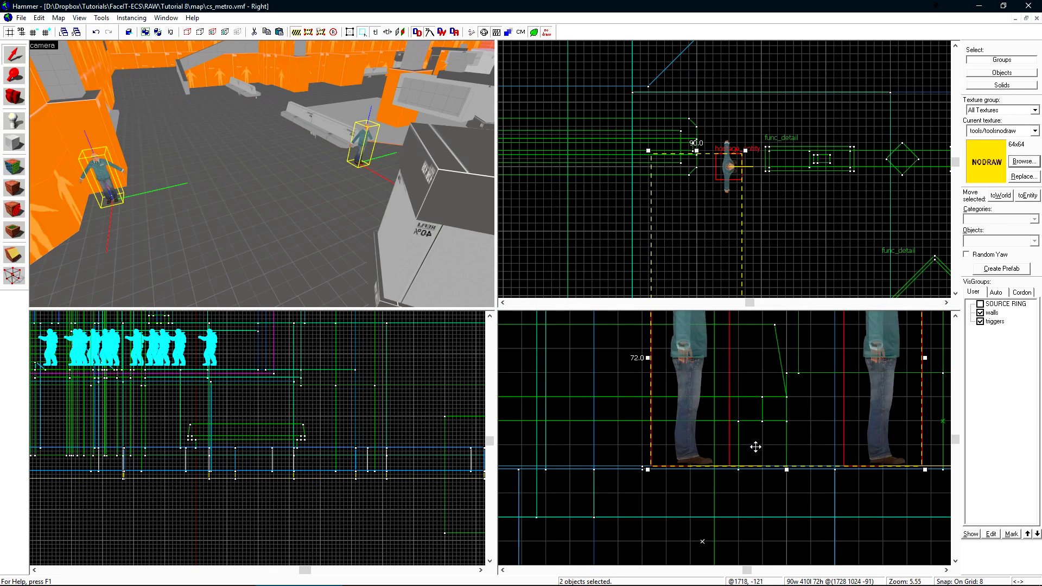
drag(755, 450, 754, 416)
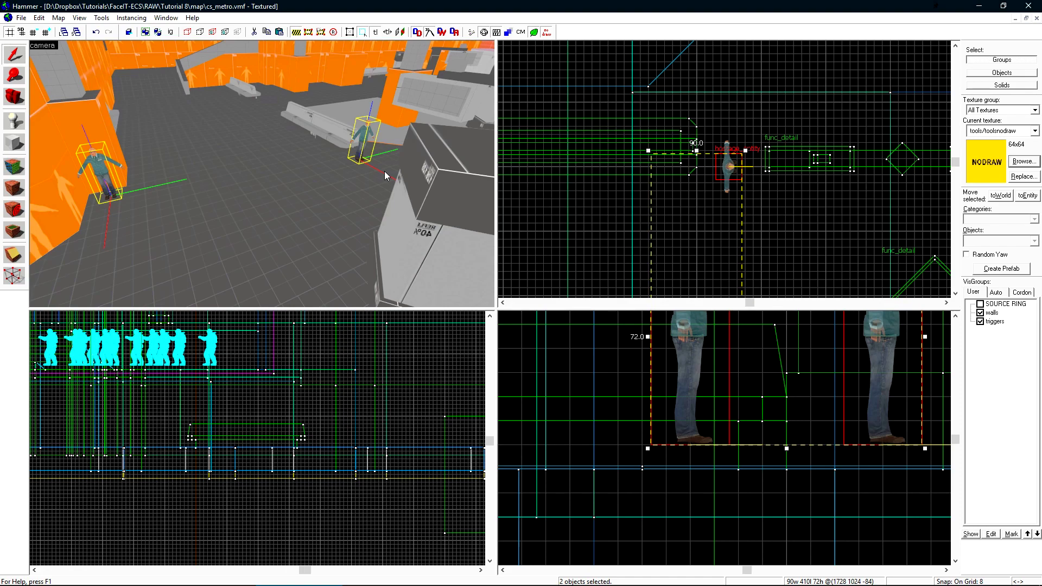
- Paste a copy of the hostage pair into the room with the L-shaped grey block, lifted just above its floor
key(z)
key(z)
key(ctrl+v)
key(ctrl+e)
scroll(693, 177, down, 10)
scroll(704, 157, up, 6)
drag(710, 153, 588, 86)
scroll(217, 450, up, 7)
scroll(271, 459, up, 5)
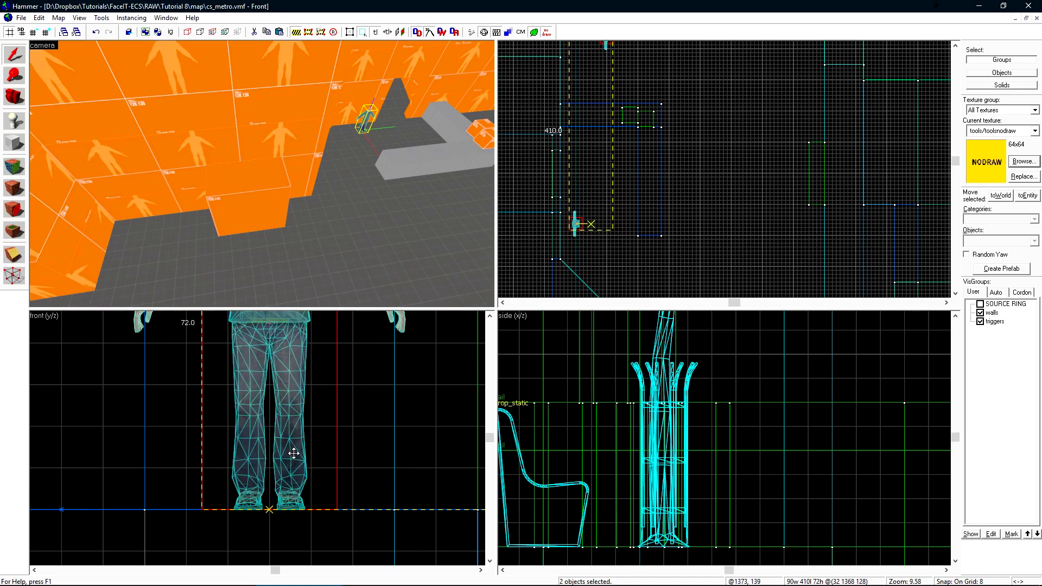
key(z)
key(z)
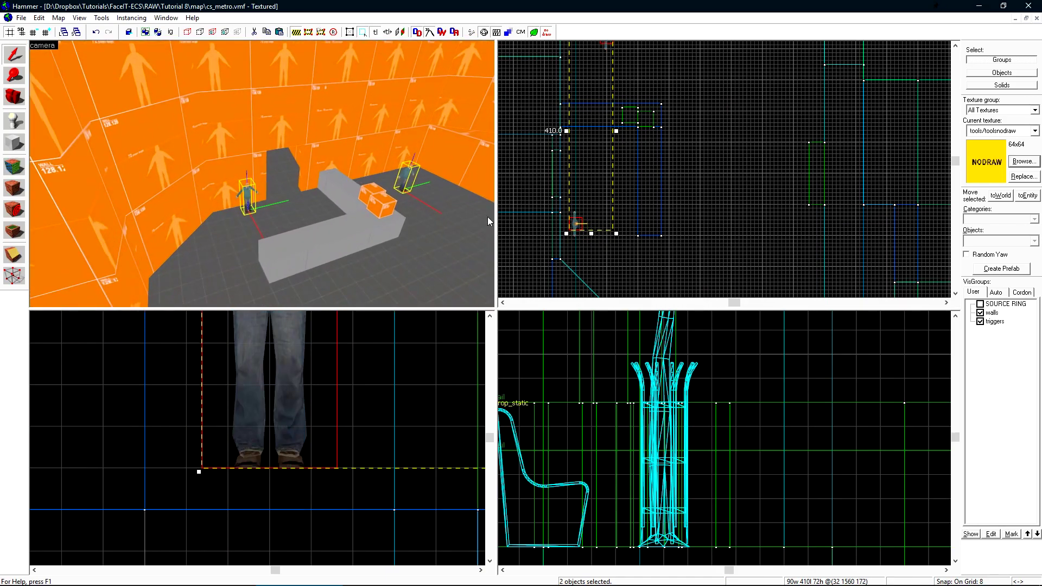
- Set the copied hostages' Spawn Exclusion Group 1 to n/a and Group 2 to Do not spawn together, apply, and clear the selection
key(alt+Return)
drag(556, 197, 651, 226)
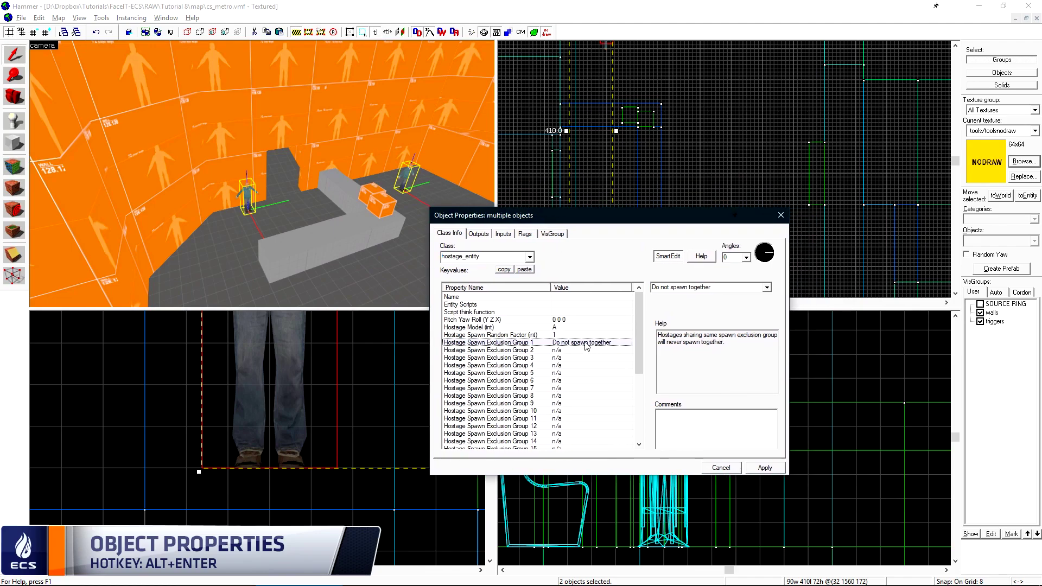
click(768, 288)
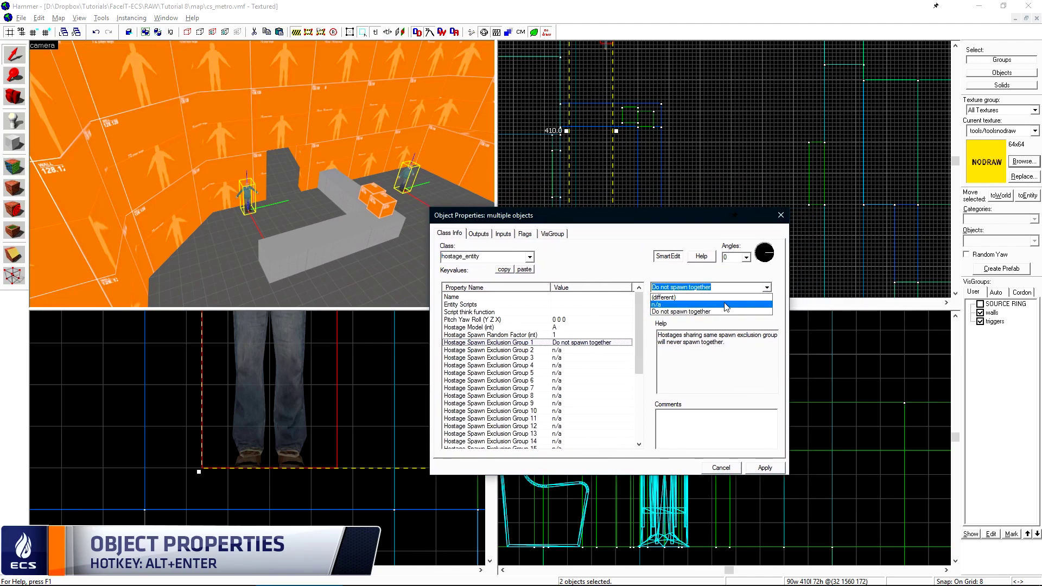
click(728, 305)
key(Down)
click(767, 288)
click(722, 312)
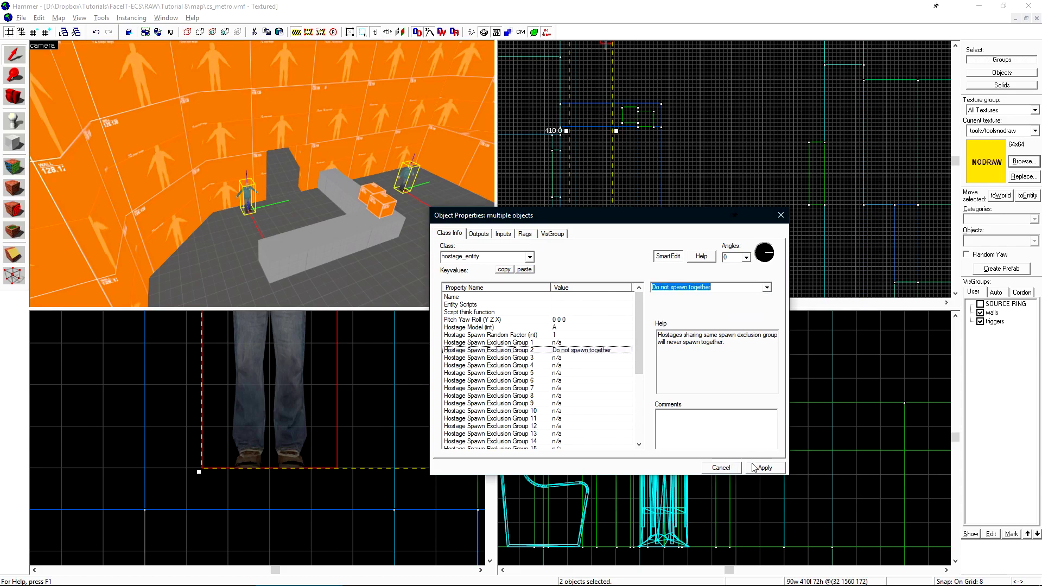
click(765, 468)
scroll(662, 214, down, 8)
scroll(689, 244, up, 2)
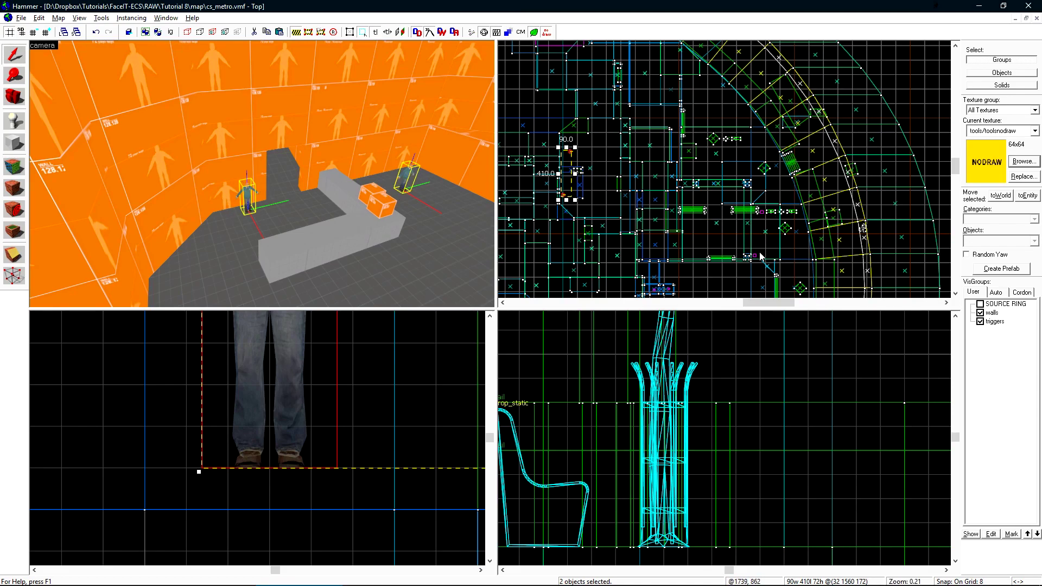
click(730, 243)
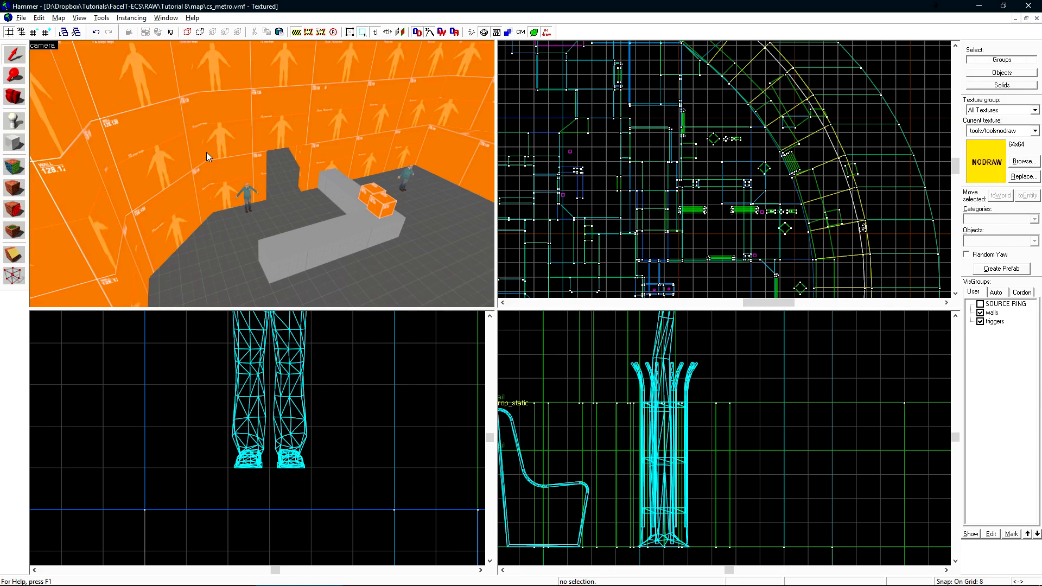
- Filter the texture browser by "trigger" and make tools/toolstrigger the current texture
key(z)
key(s)
key(w)
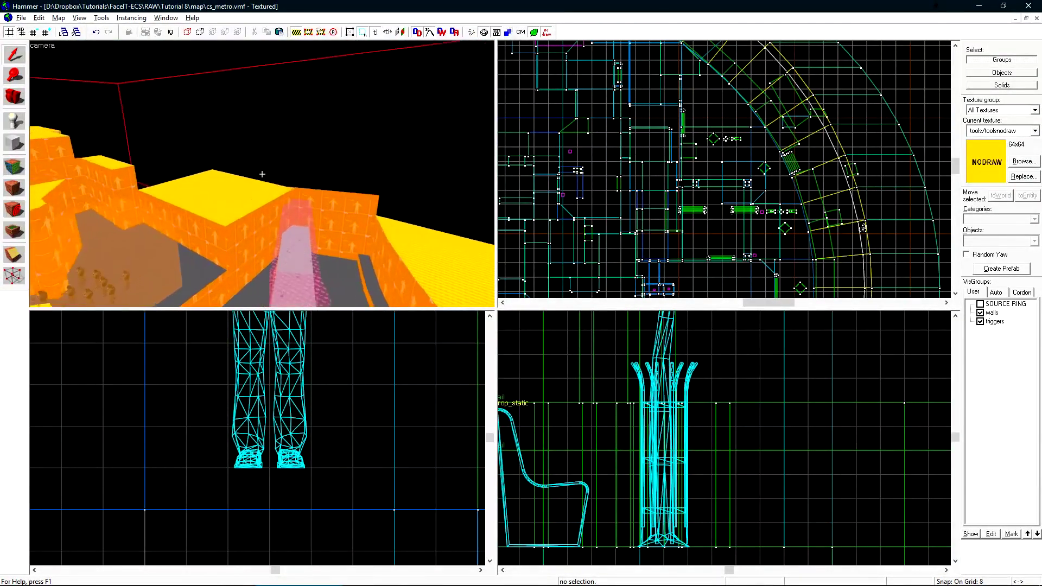
key(s)
key(z)
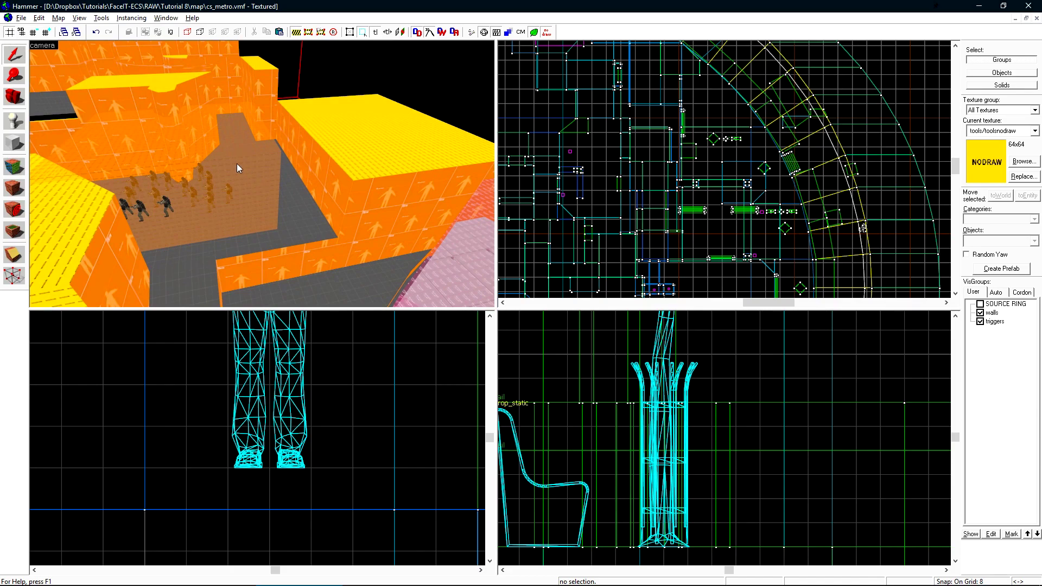
click(1033, 161)
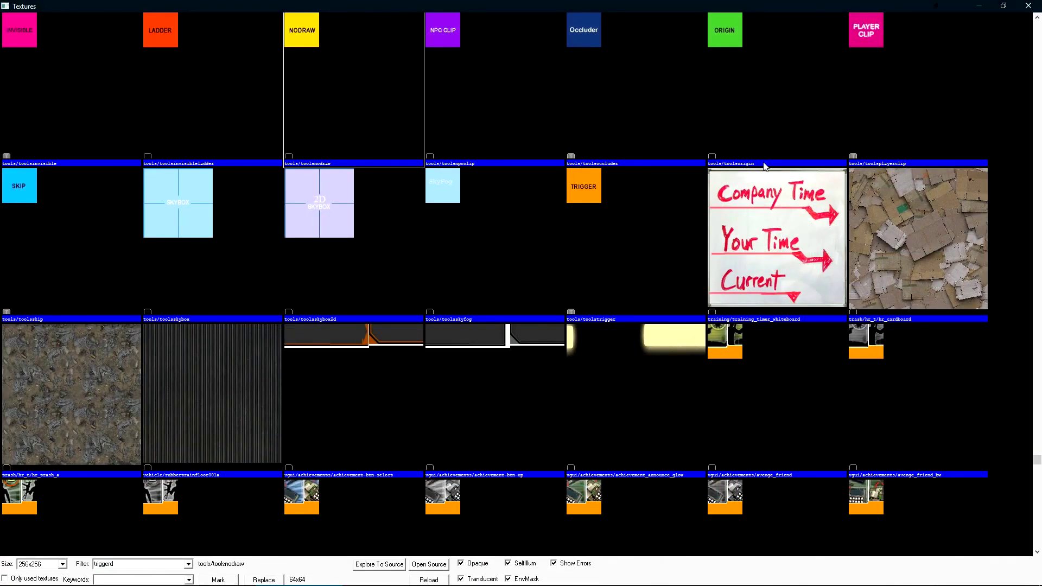
key(BackSpace)
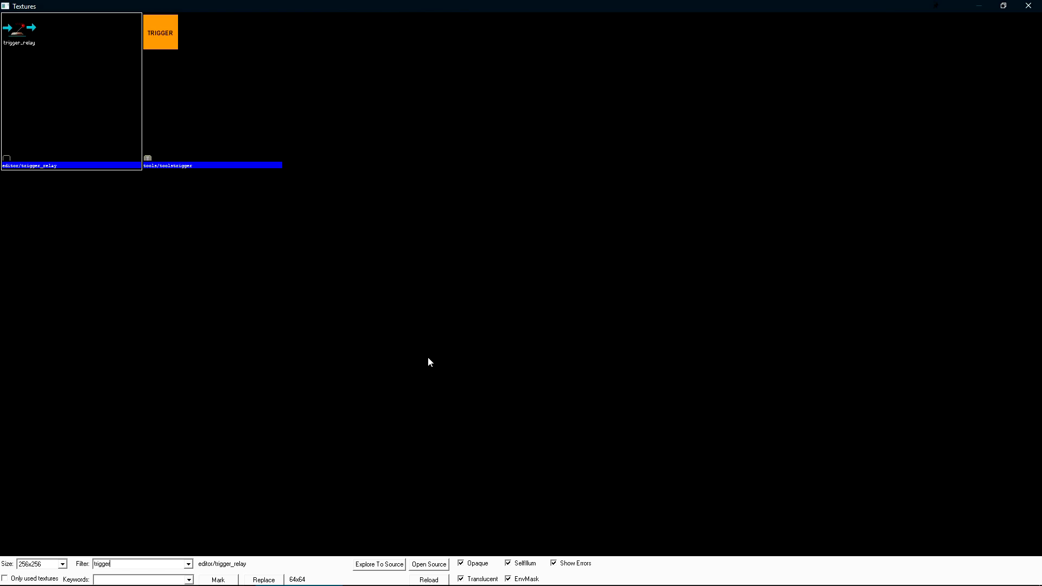
double_click(182, 62)
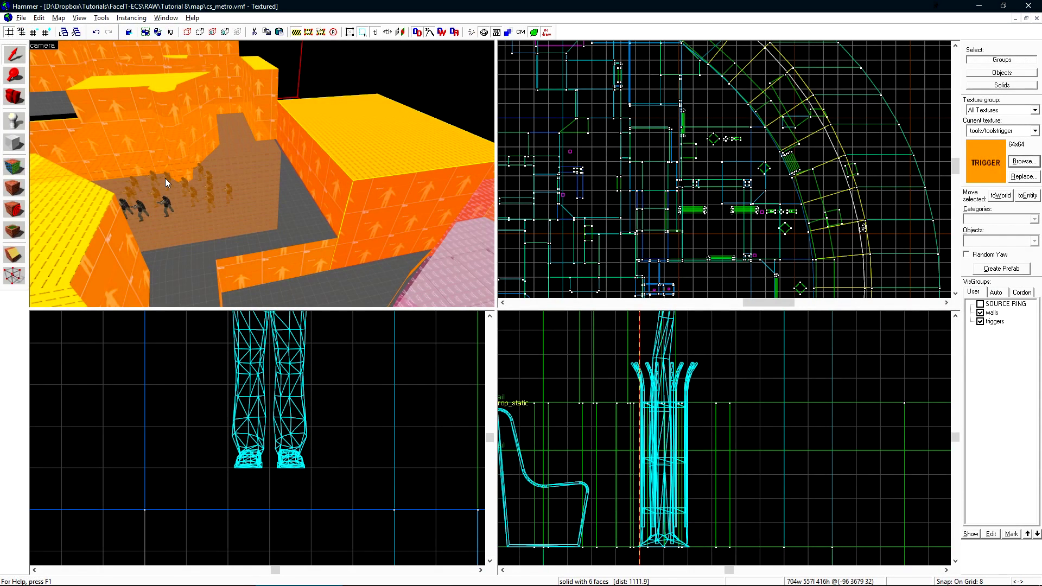
- Create a trigger-textured block of 704 × 360 × 208 units over the floor area beside the counter-terrorist spawns
key(shift+b)
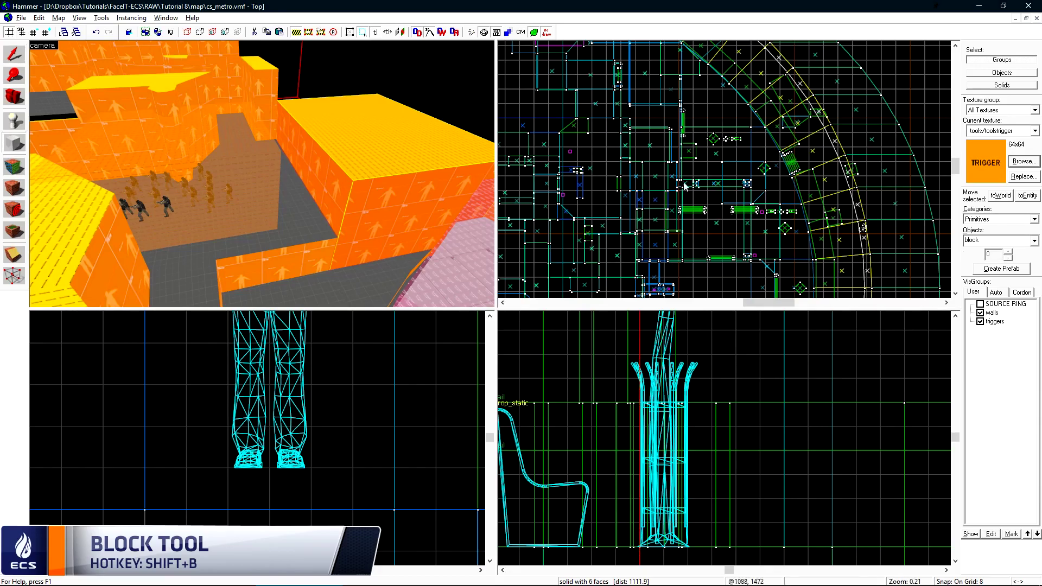
scroll(685, 187, up, 10)
scroll(629, 133, up, 1)
drag(598, 169, 776, 237)
scroll(631, 133, down, 12)
scroll(775, 186, up, 9)
scroll(635, 507, down, 6)
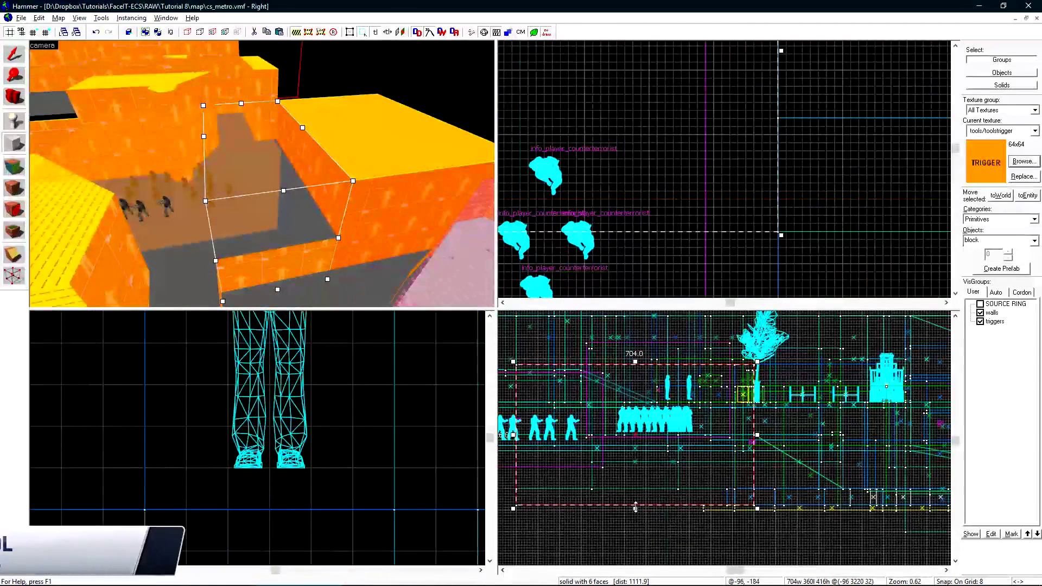
key(Return)
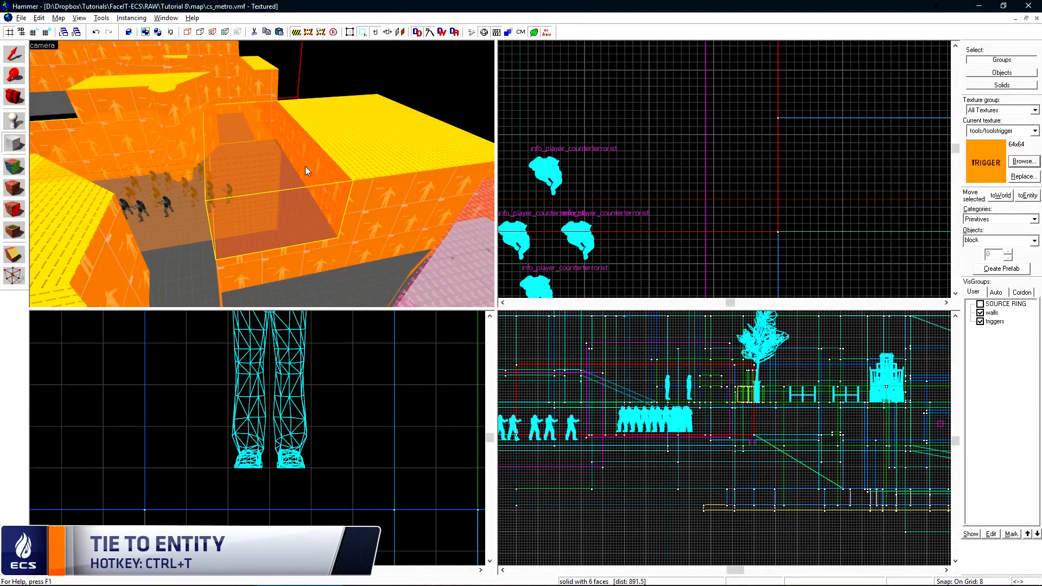
- Tie the trigger block to a func_hostage_rescue entity, apply it, and clear the selection
key(ctrl+t)
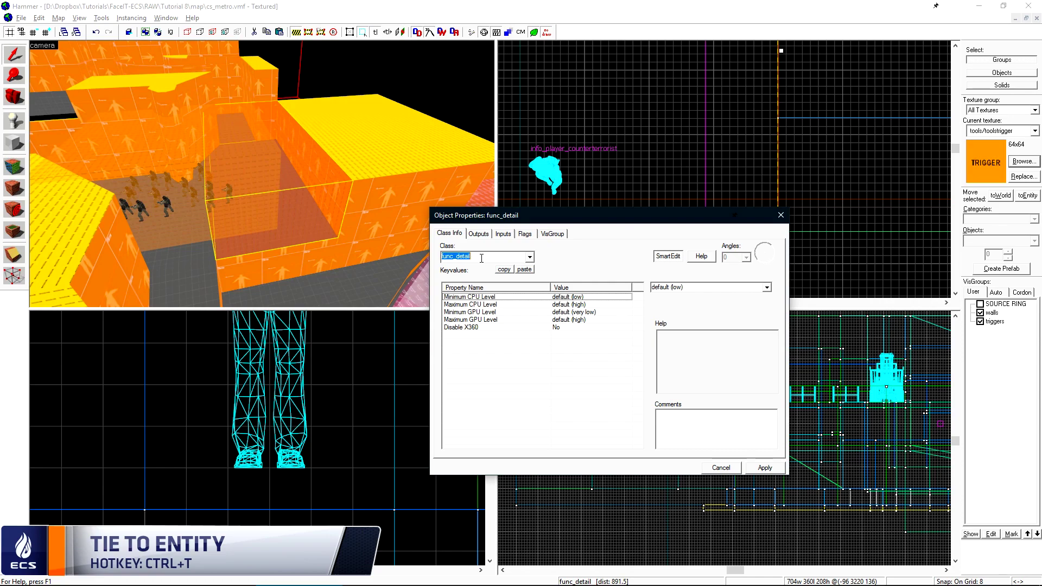
text(func_ho)
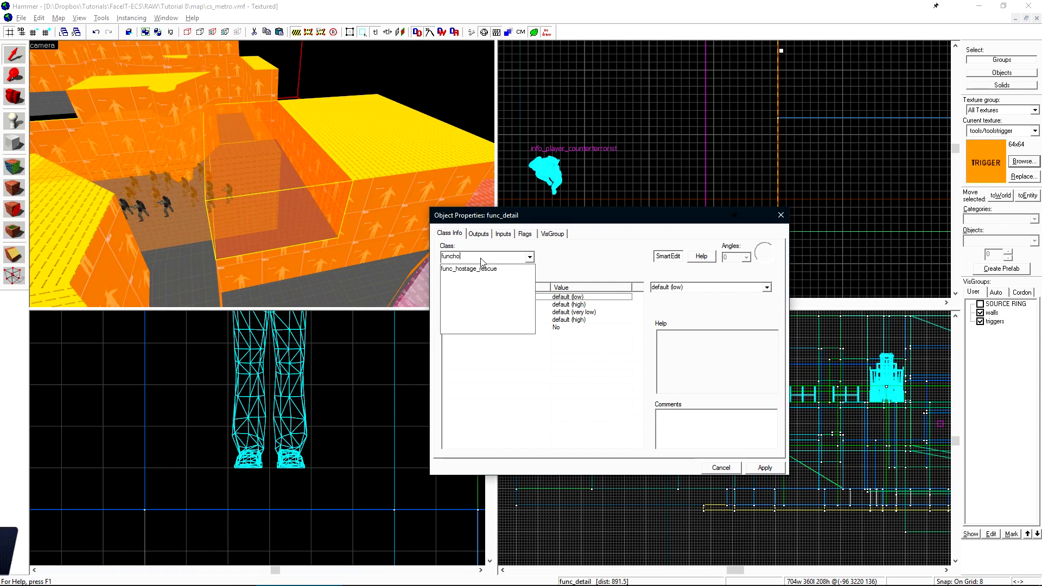
key(Return)
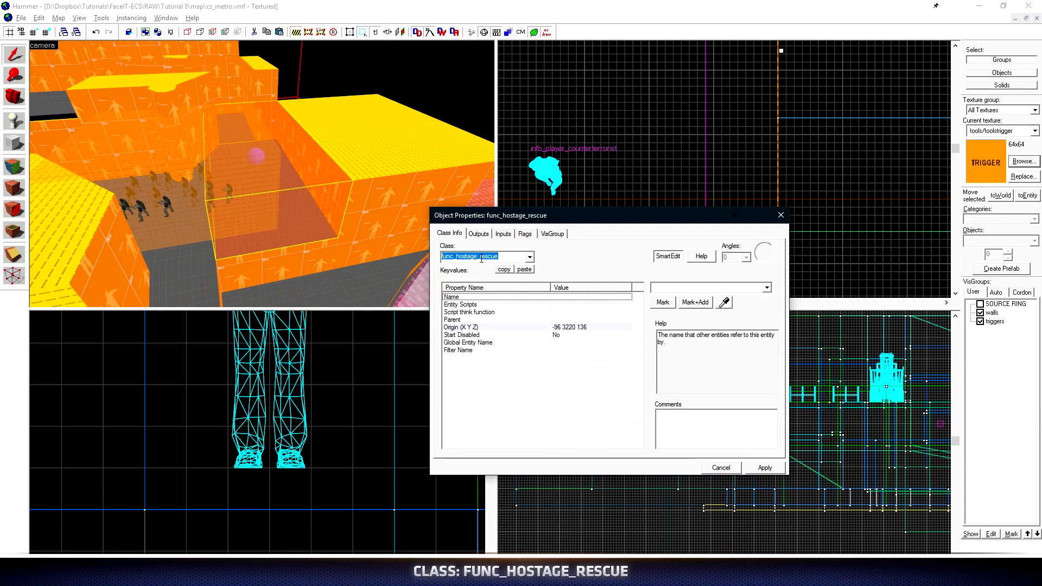
click(416, 279)
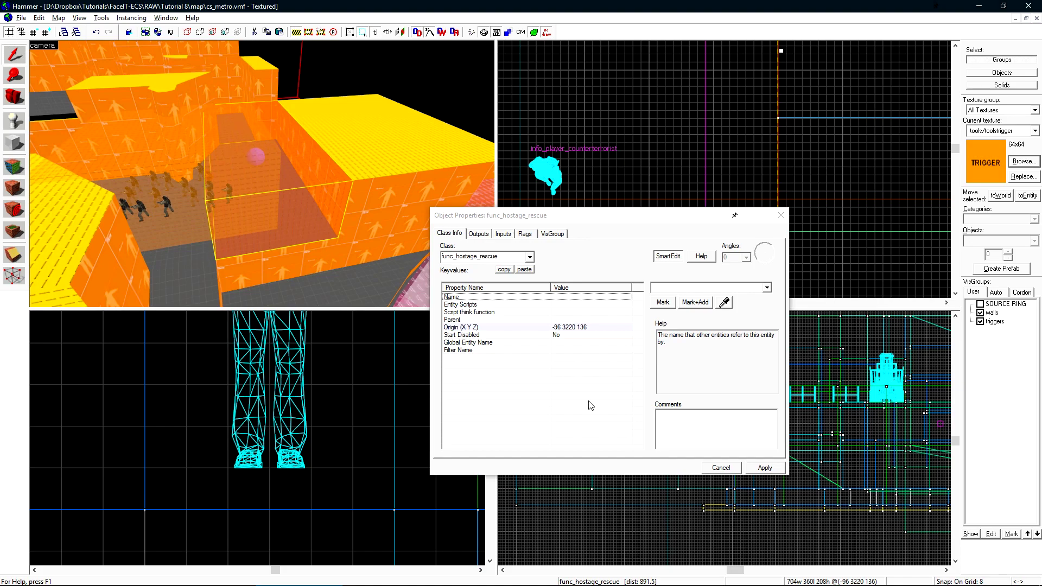
click(766, 468)
click(690, 283)
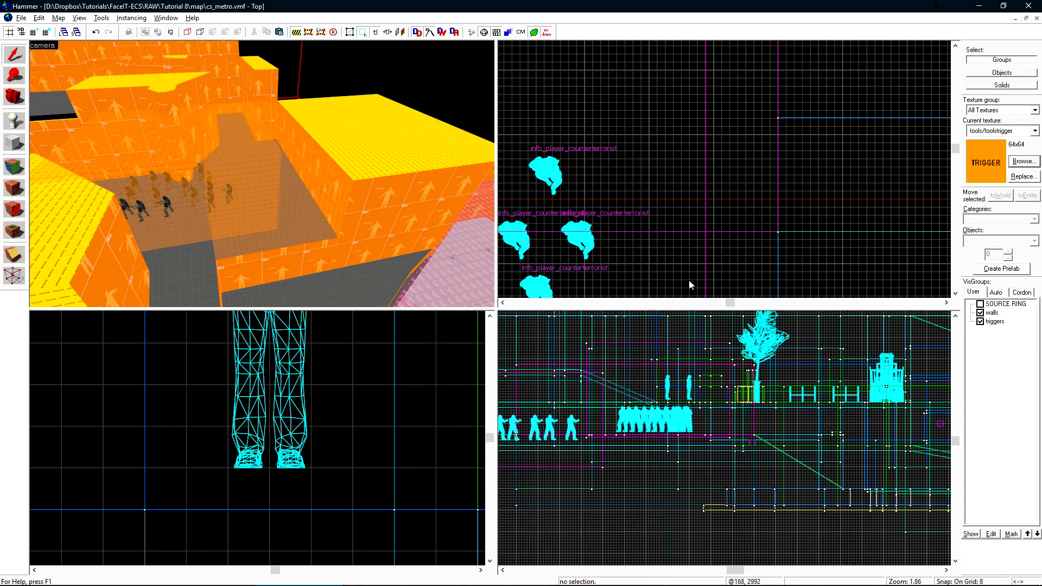
- Compile the map with the Full compile - HDR only configuration and load cs_metro through the Counter-Strike: Global Offensive console
key(F9)
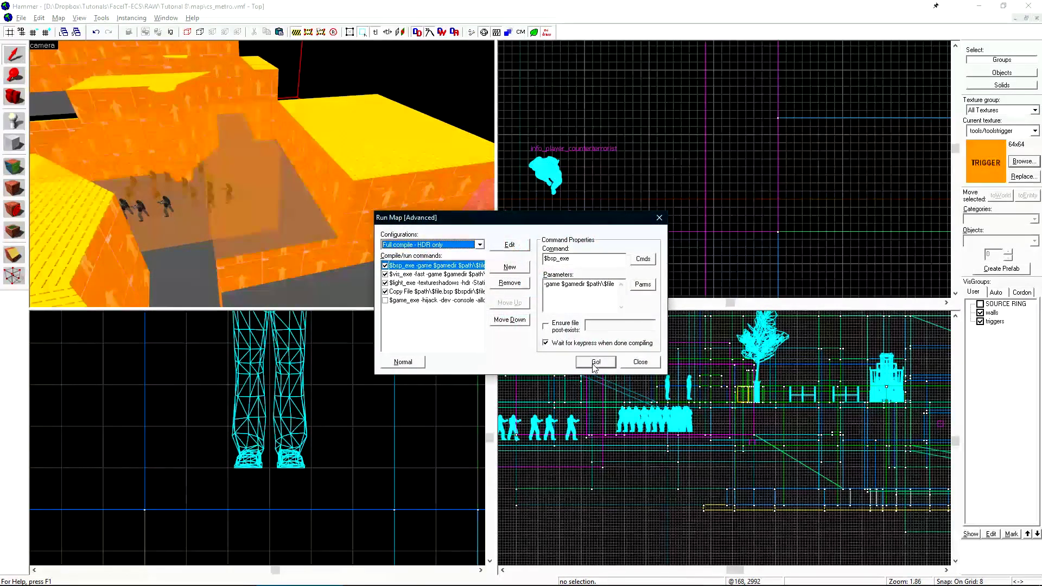
click(594, 361)
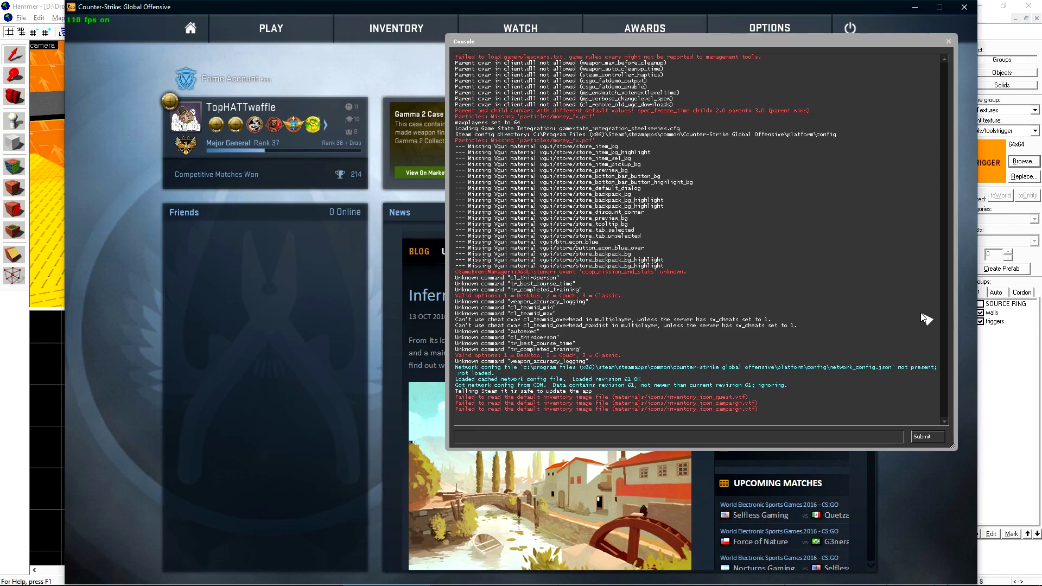
text(map cs_)
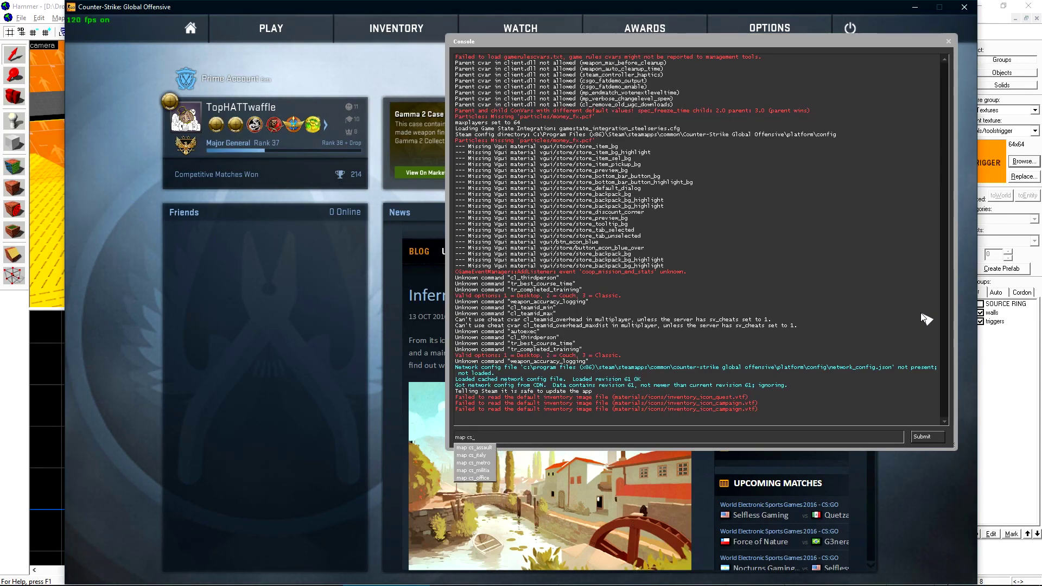
key(Down)
key(Down)
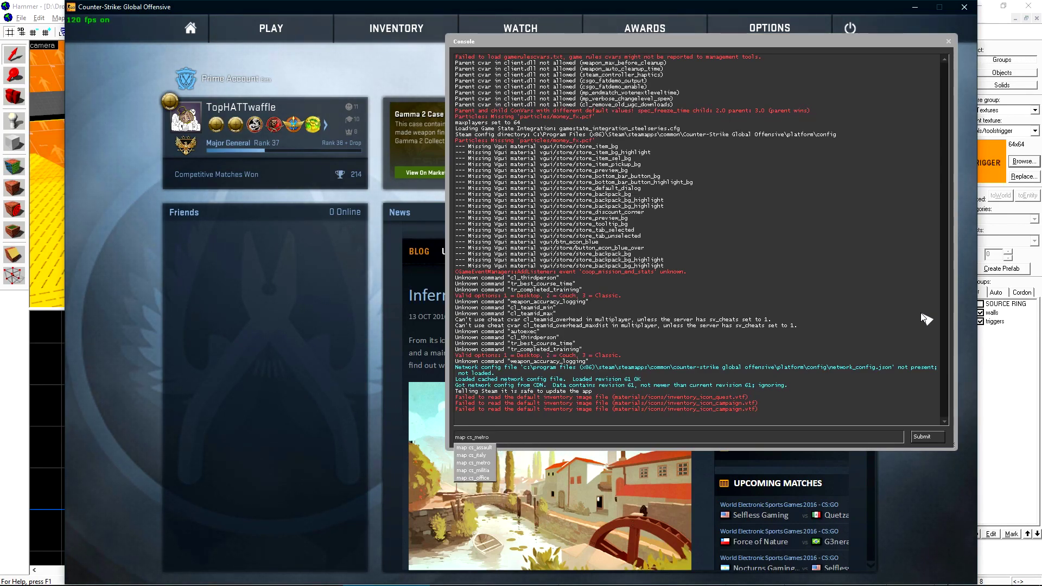
key(Return)
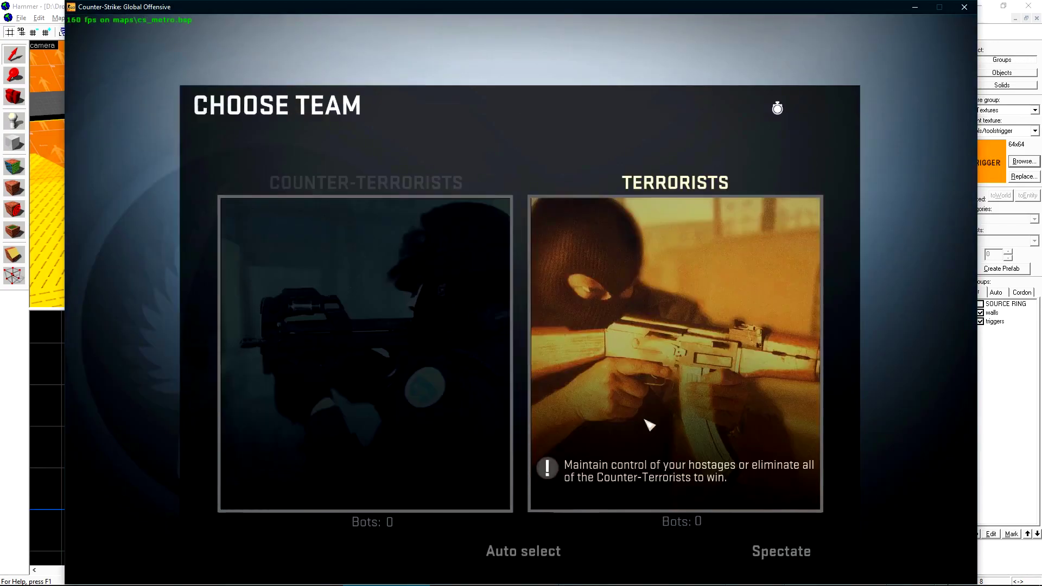
- Join the Counter-Terrorists, check the hostage spawn spots with the knife out, and start picking up a hostage
click(425, 389)
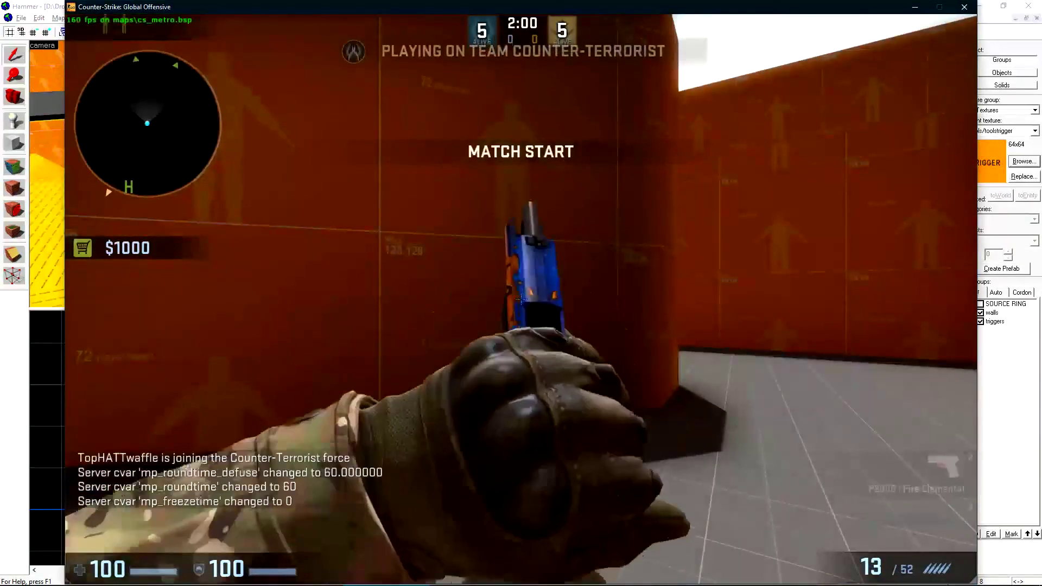
key(3)
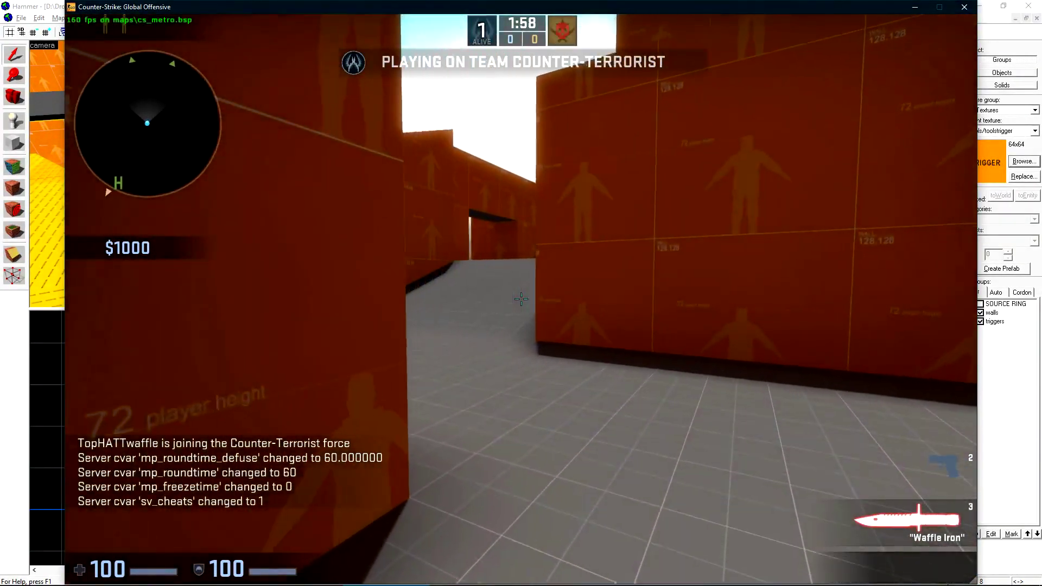
key(w)
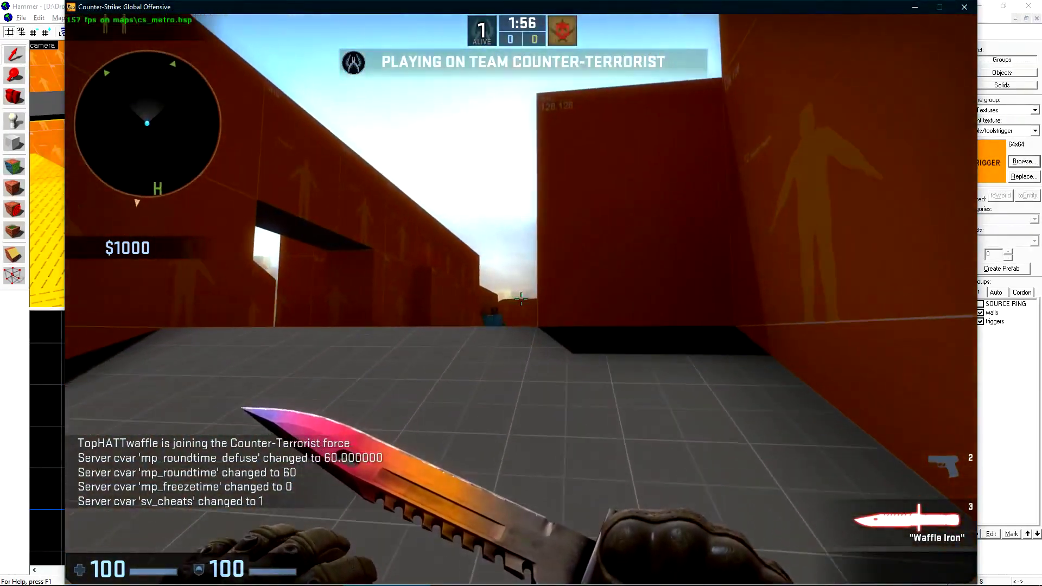
key(w)
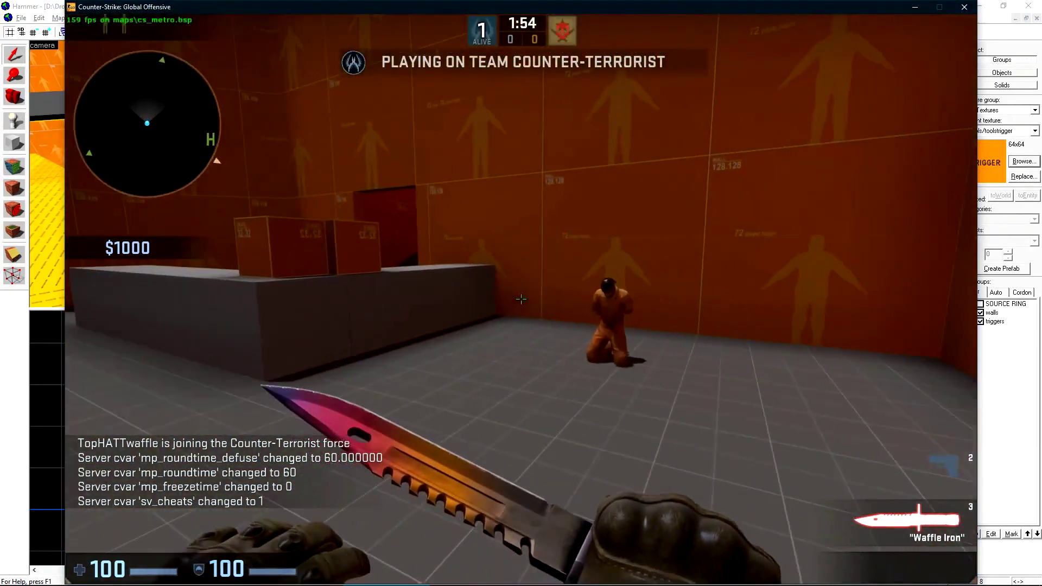
key(w)
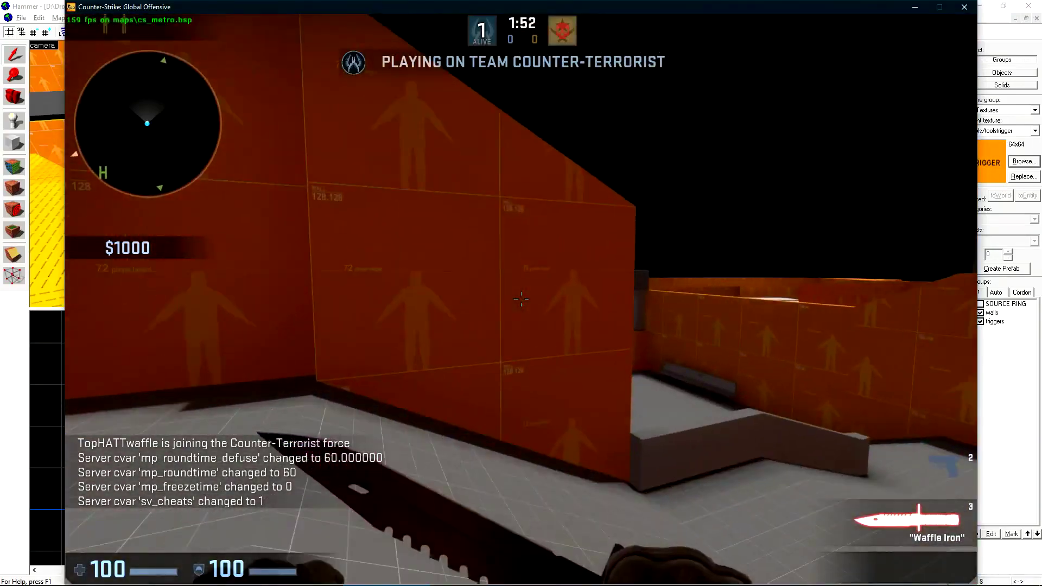
key(w)
key(w)
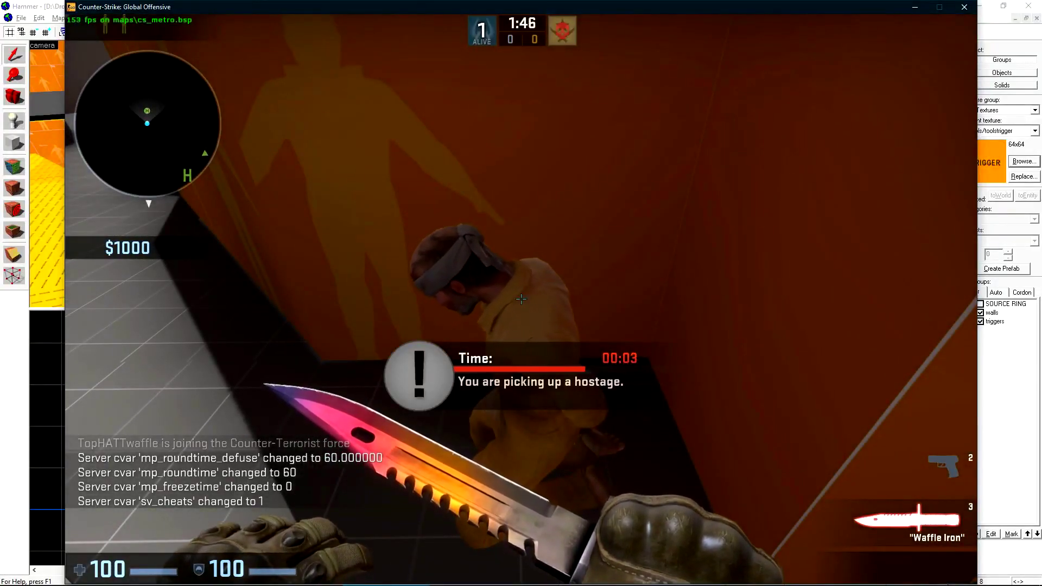
- Carry the hostage back to the rescue zone at the counter-terrorist spawn to test the trigger
key(w)
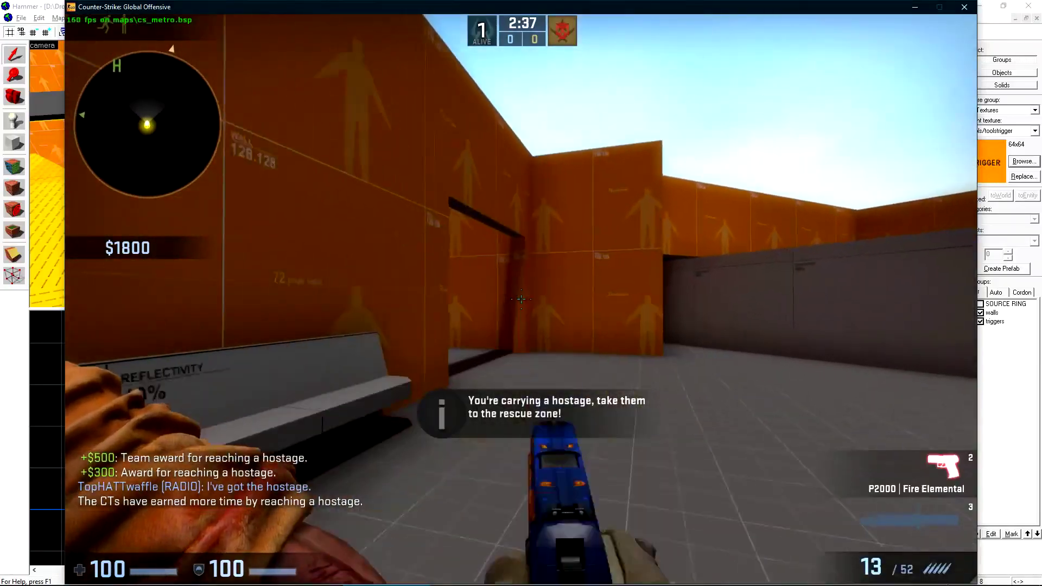
key(w)
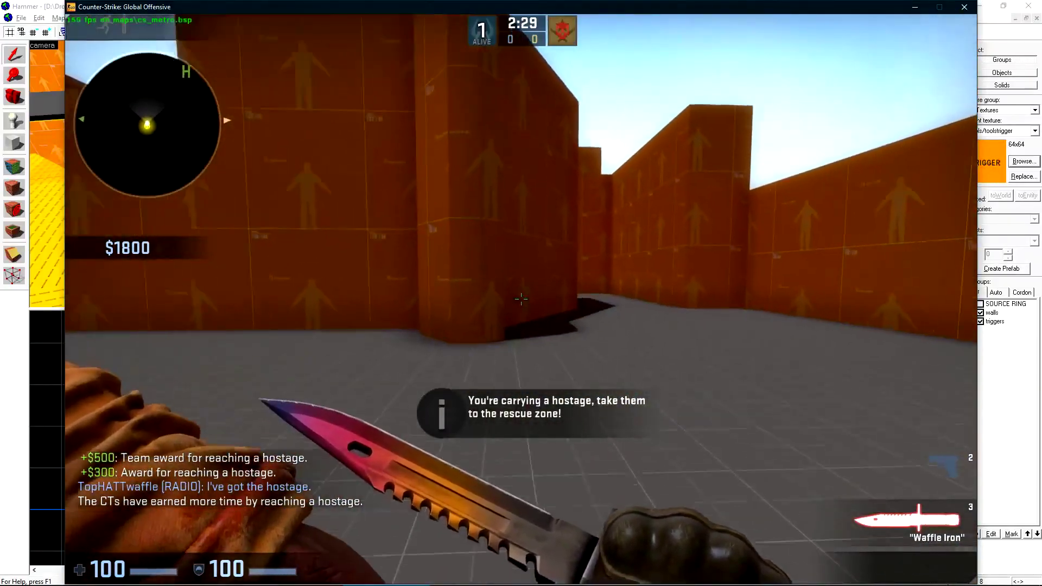
key(s)
key(w)
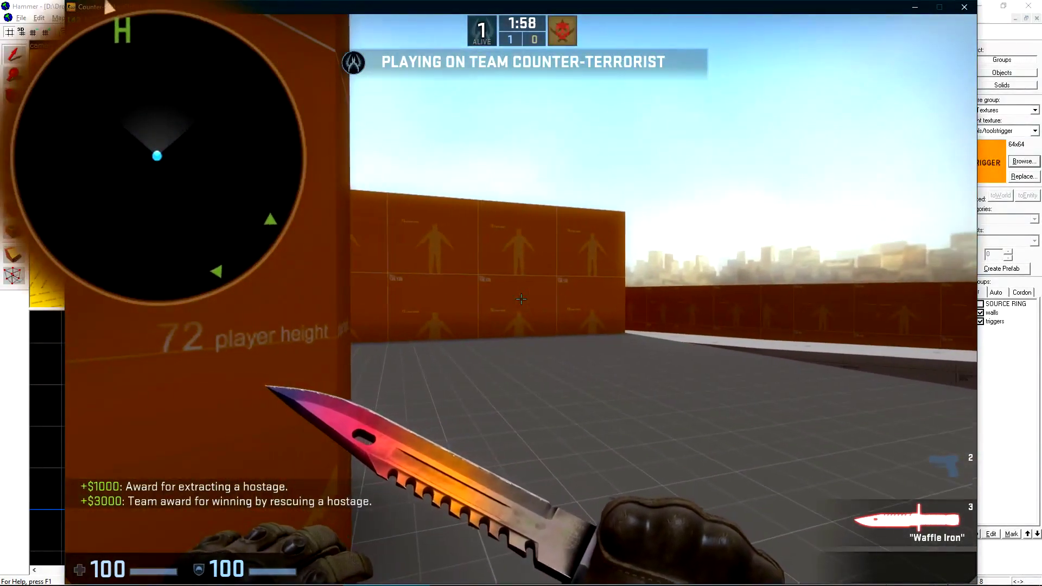
- Walk through both hostage areas again in the new round to check where the hostages spawn
key(w)
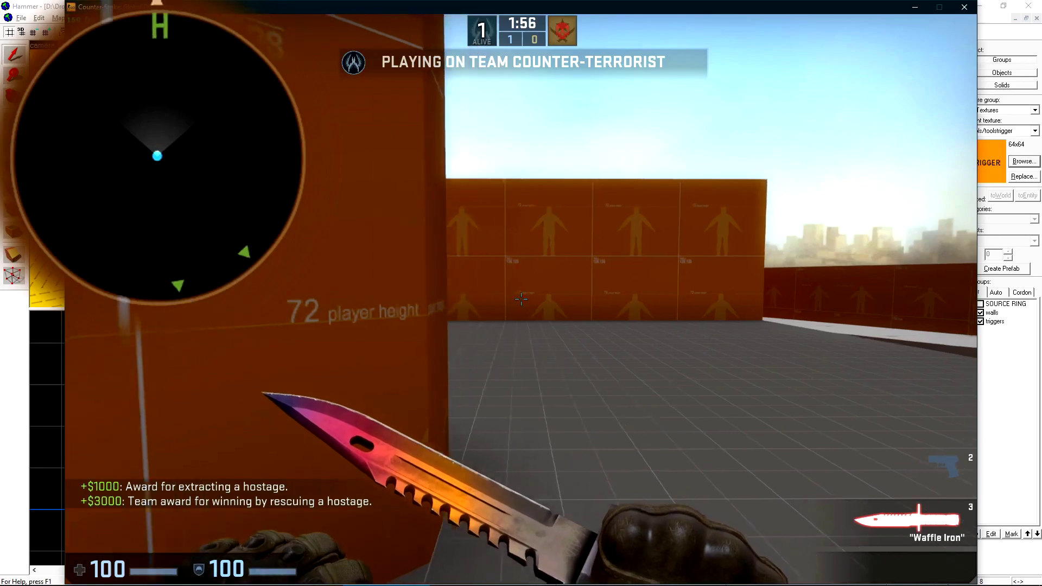
key(w)
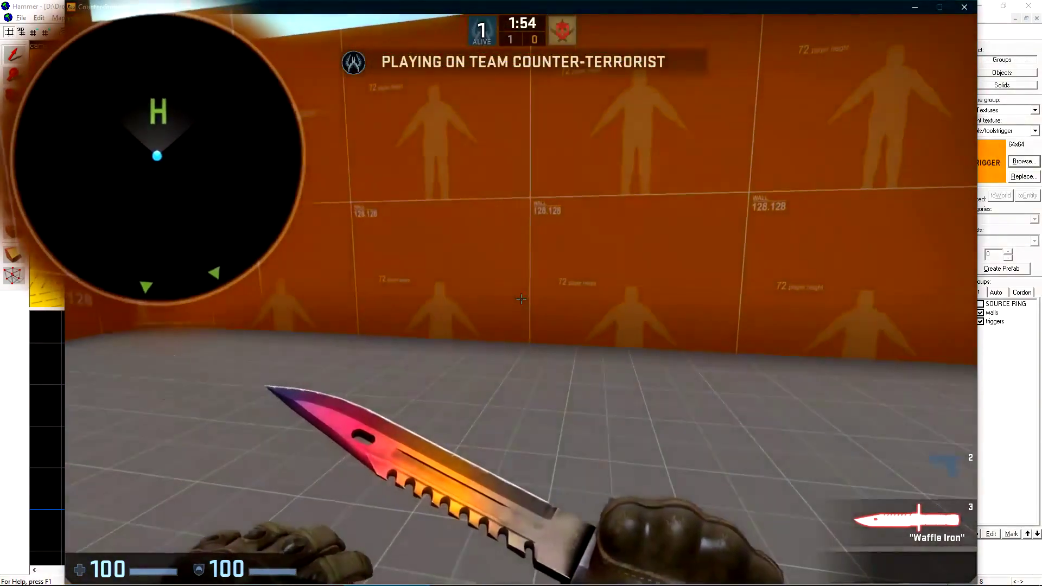
key(w)
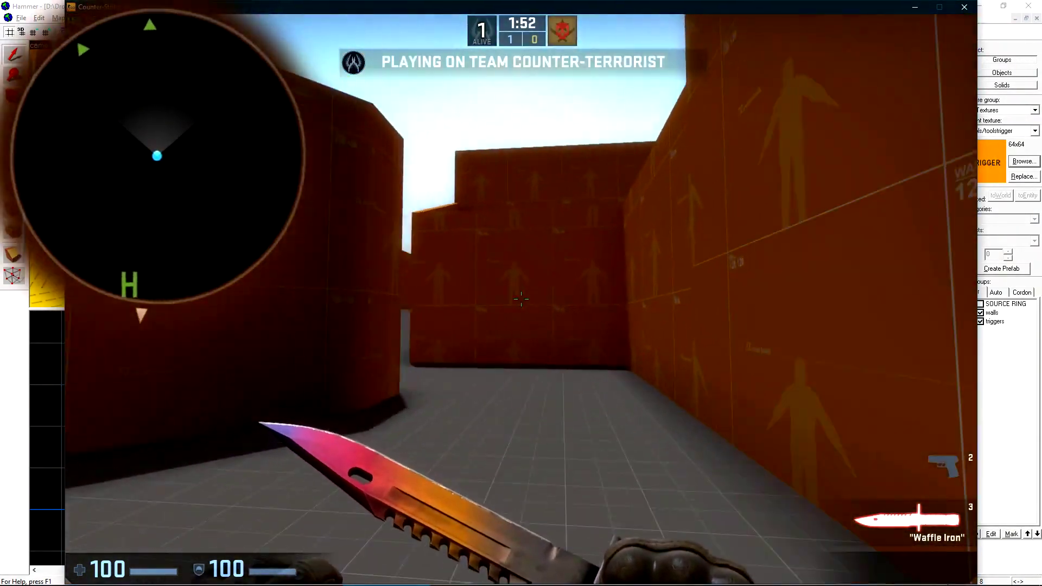
key(w)
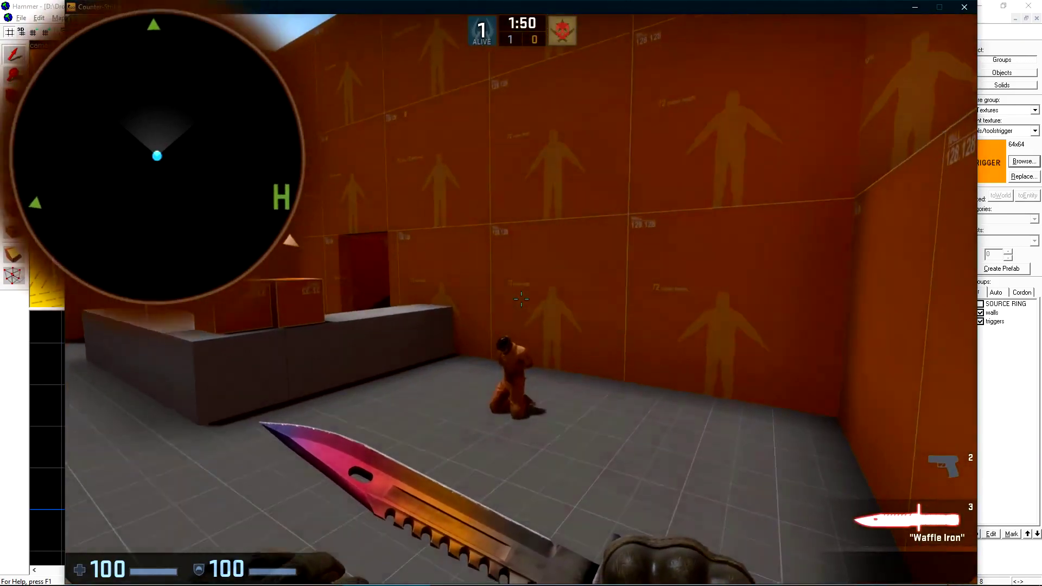
key(w)
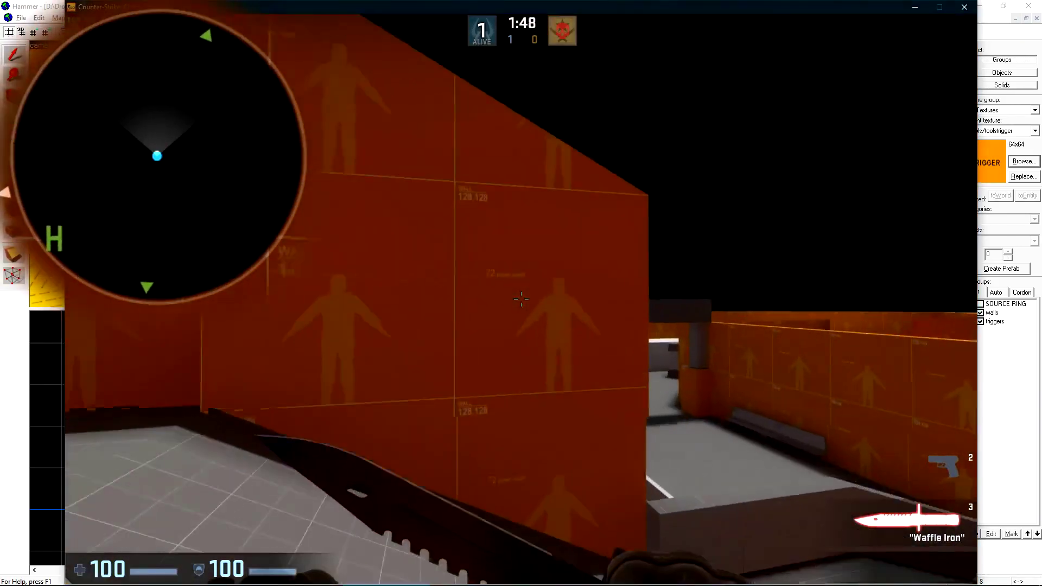
key(w)
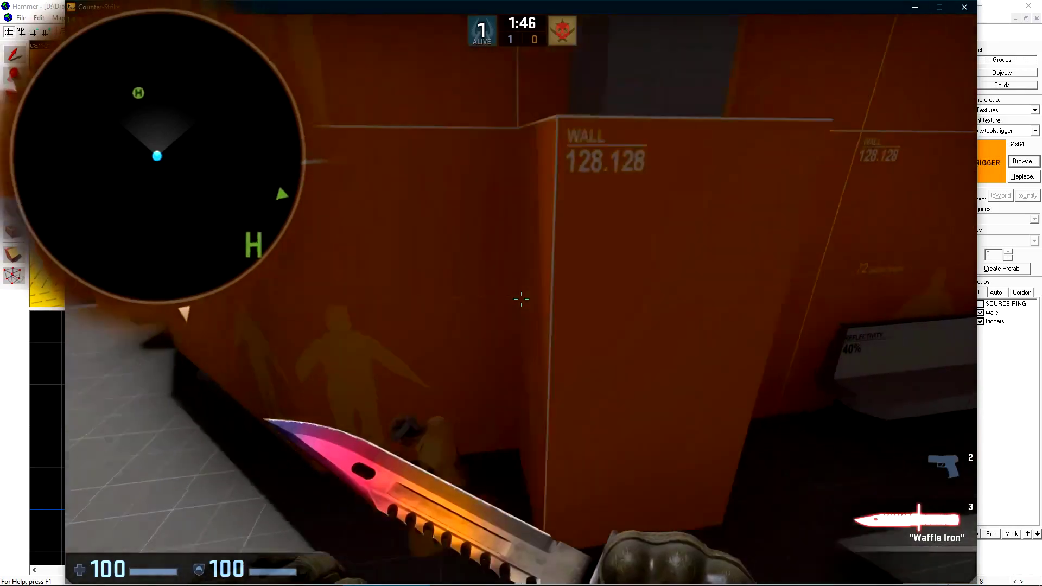
key(w)
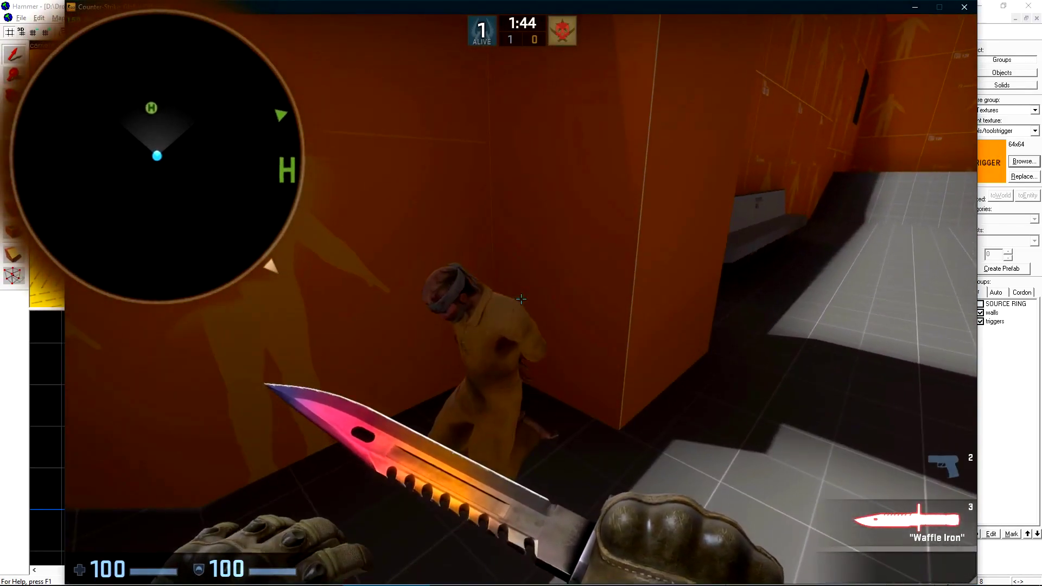
key(s)
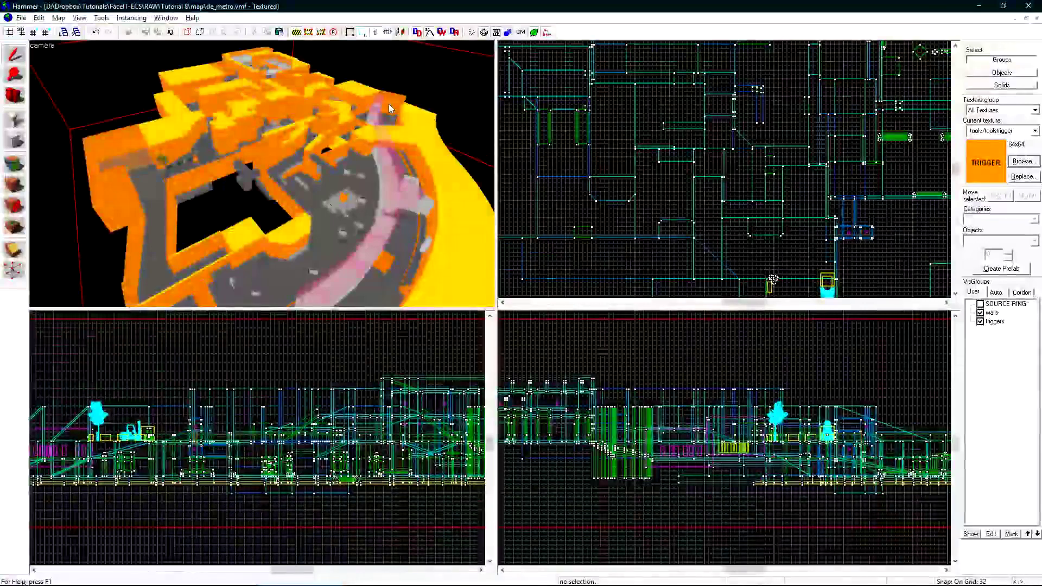
- Switch to the de_metro map in Hammer and select the grey polygonal floor slab around the orange pillar
key(z)
key(w)
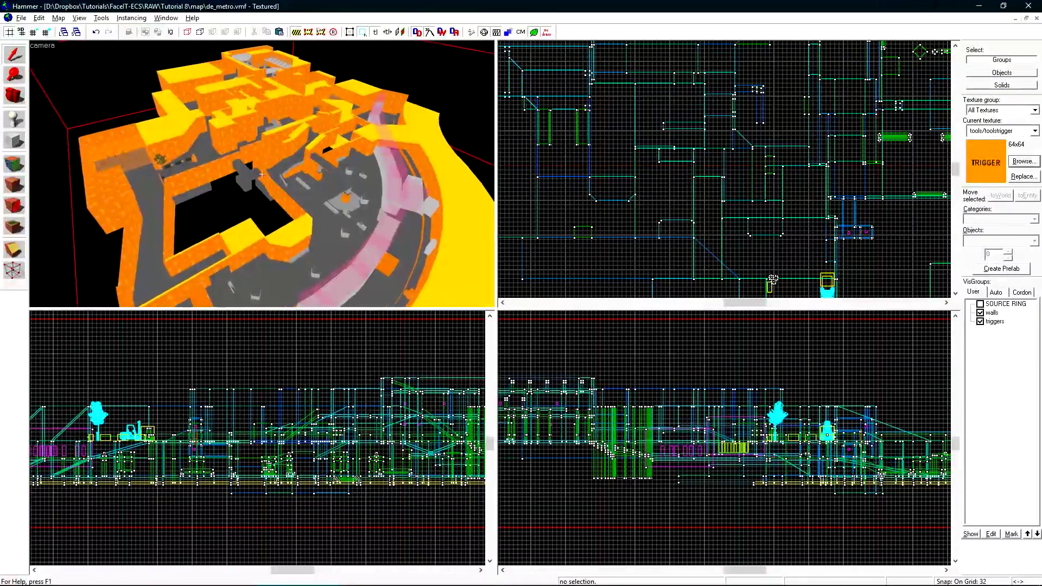
key(w)
key(d)
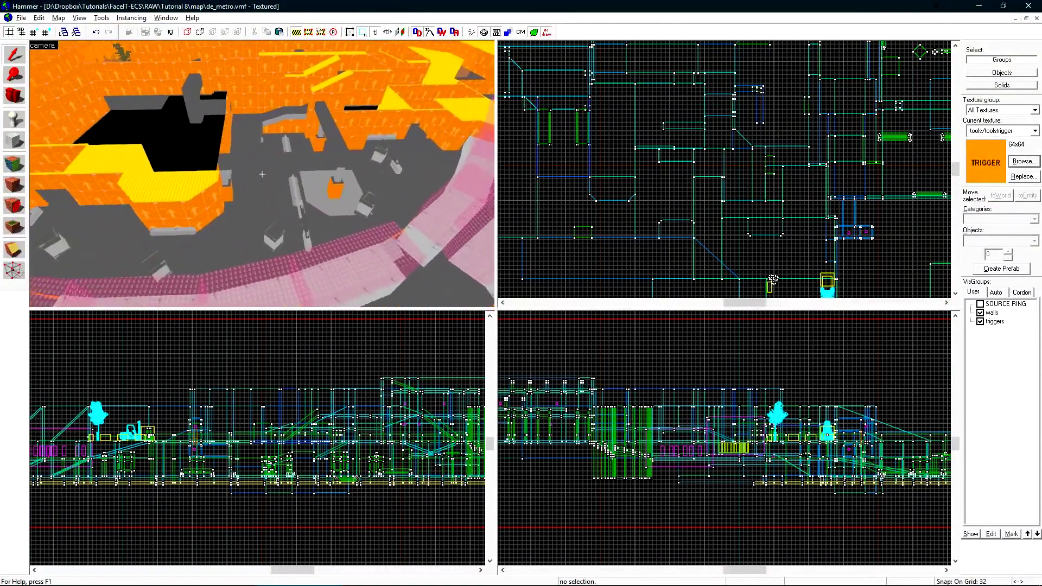
key(w)
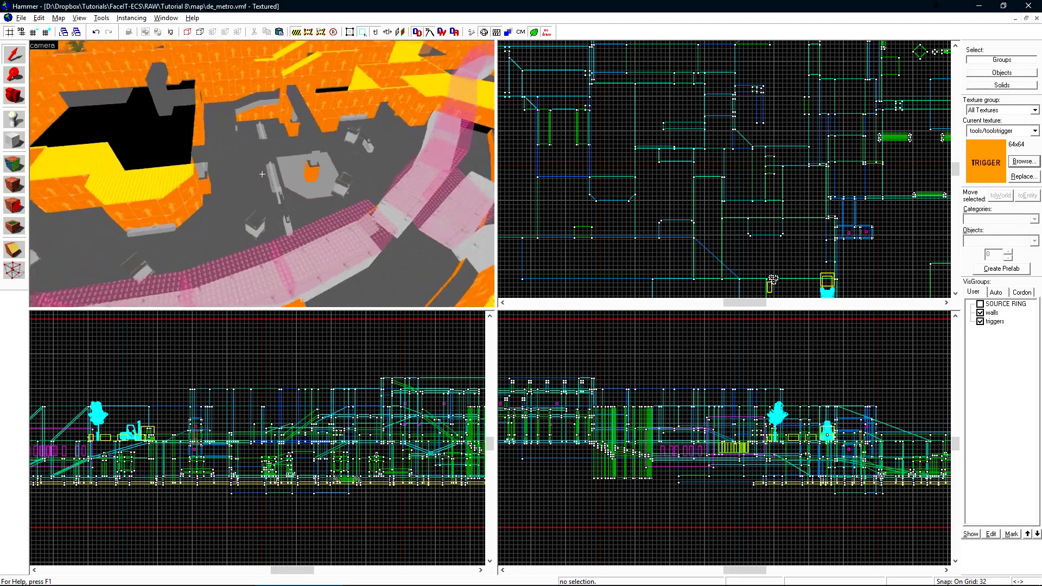
click(262, 174)
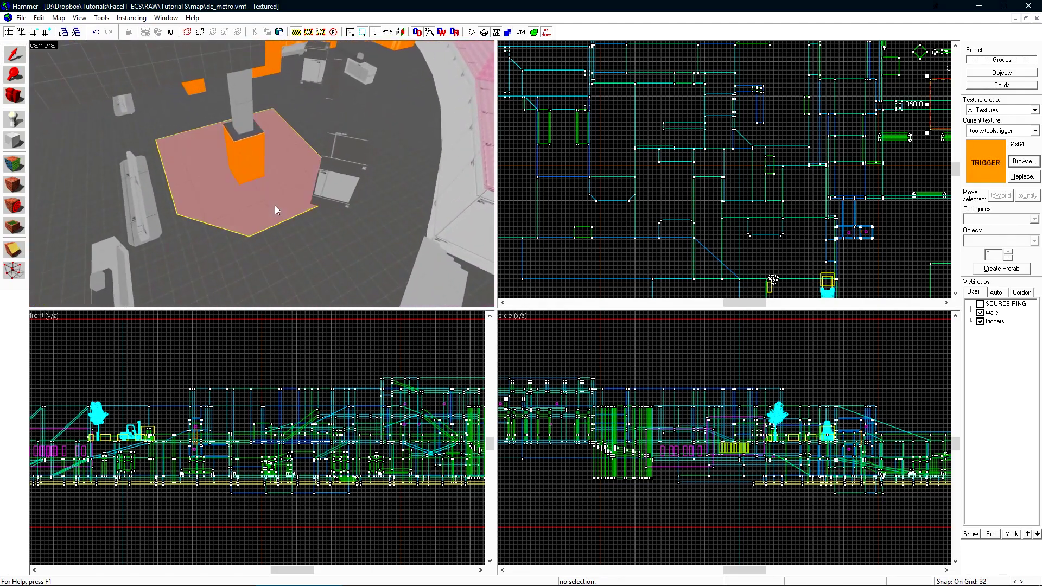
key(z)
scroll(787, 133, down, 4)
scroll(787, 133, up, 6)
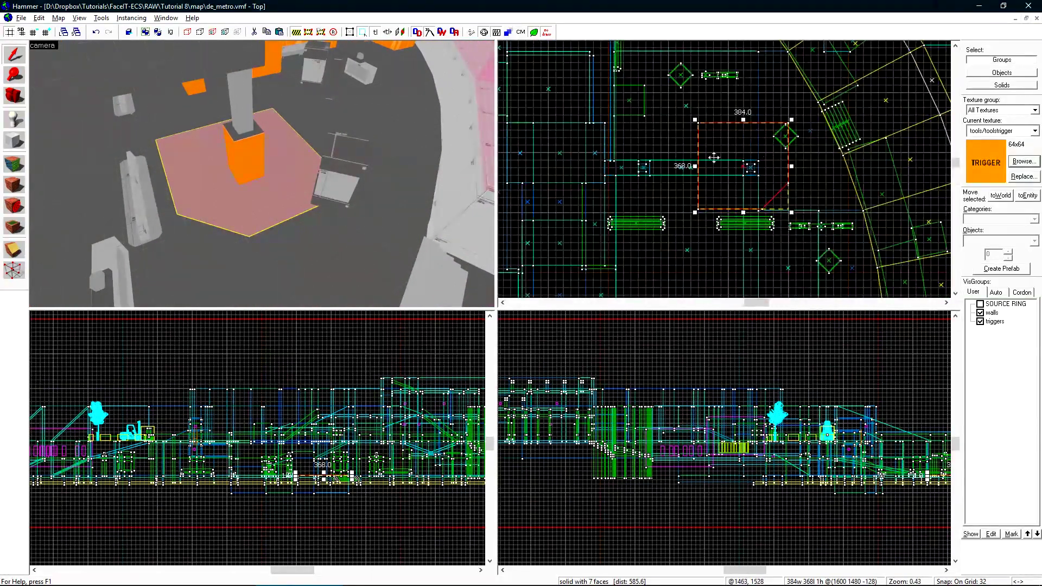
- Create a tools/toolstrigger block over the grey slab around the orange pillar, 384 by 368 units and 48 units high
scroll(776, 182, up, 2)
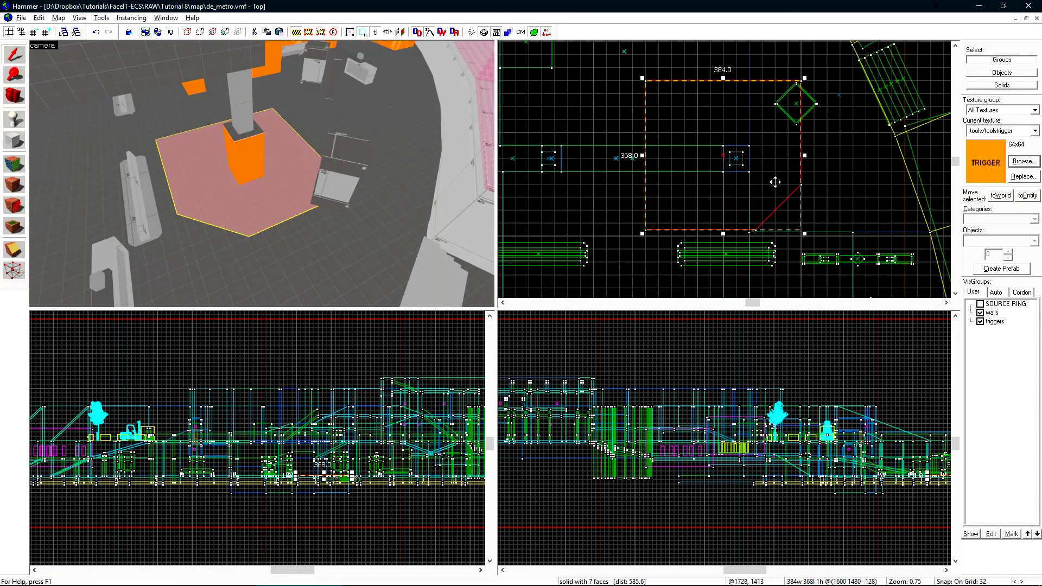
scroll(773, 174, up, 1)
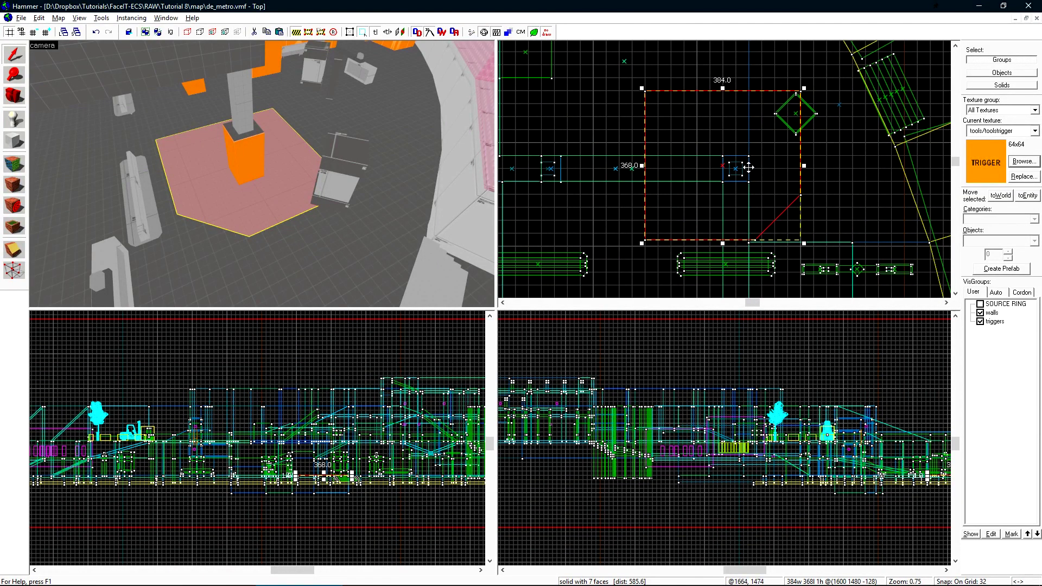
key(shift+b)
drag(646, 93, 807, 256)
scroll(798, 234, up, 3)
scroll(797, 233, up, 2)
key([)
middle_drag(937, 476, 717, 449)
scroll(735, 449, up, 7)
drag(736, 449, 735, 427)
key(Return)
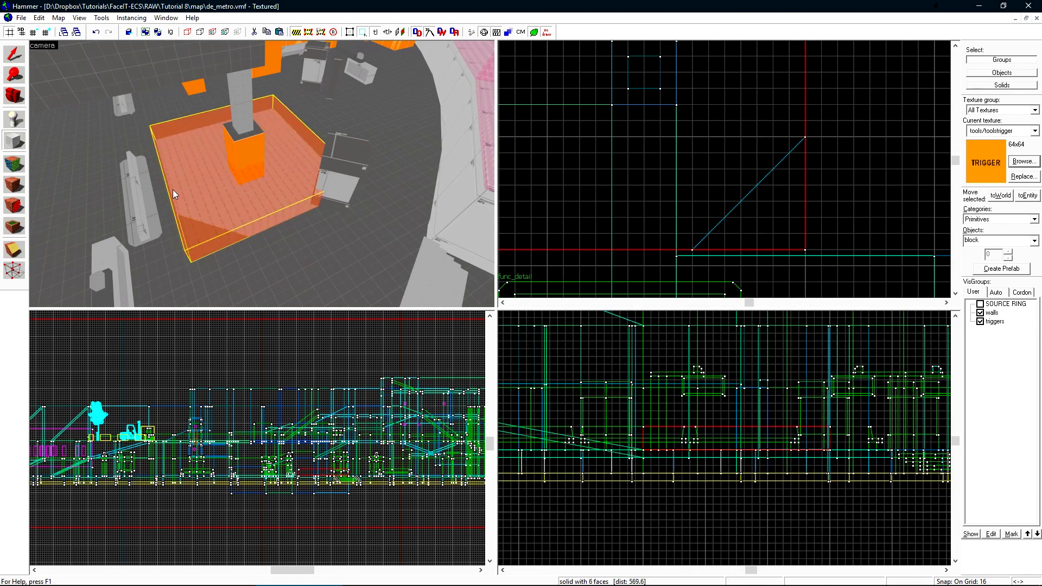
- Clip off the trigger block's corner along the diagonal edge of the grey floor slab with the Clipping Tool
key(z)
key(w)
key(s)
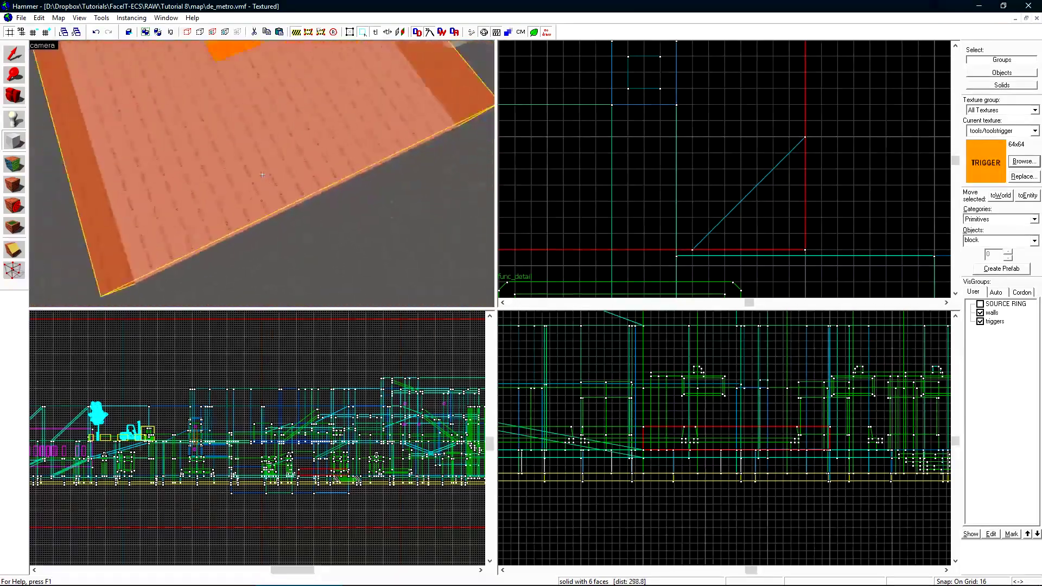
key(w)
key(z)
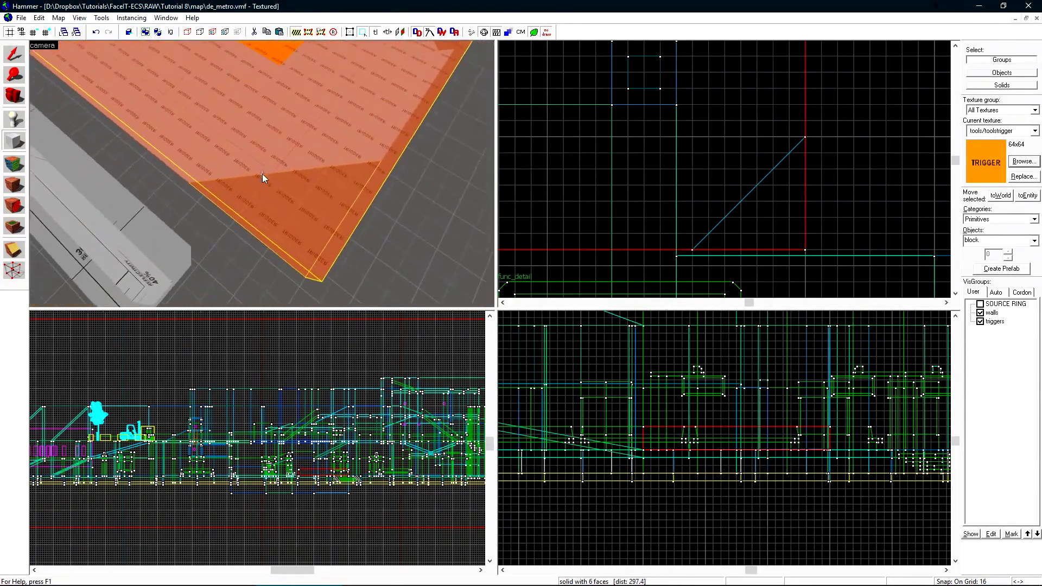
scroll(774, 210, down, 5)
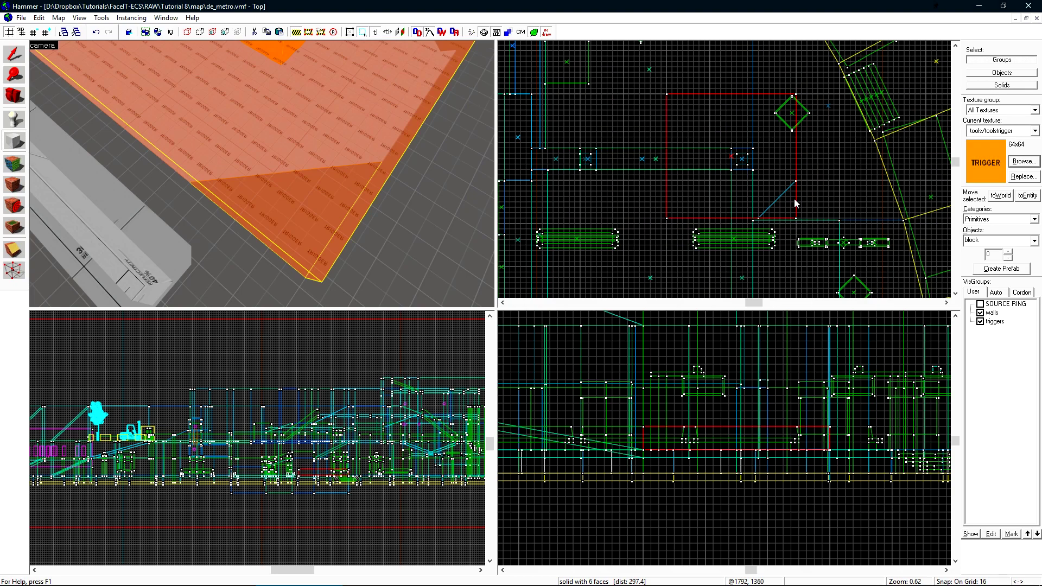
key(shift+s)
scroll(760, 219, up, 15)
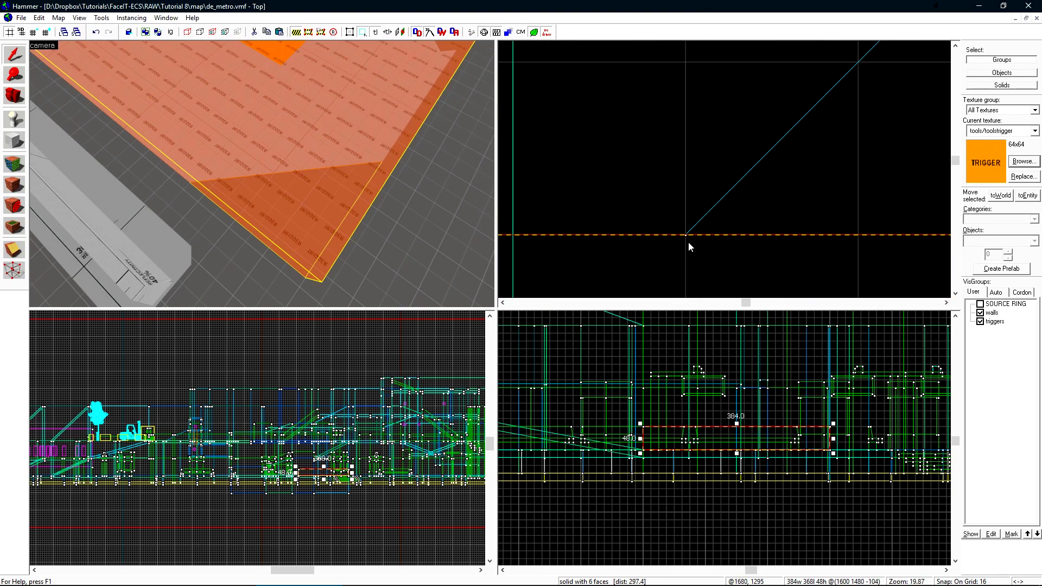
key(shift+x)
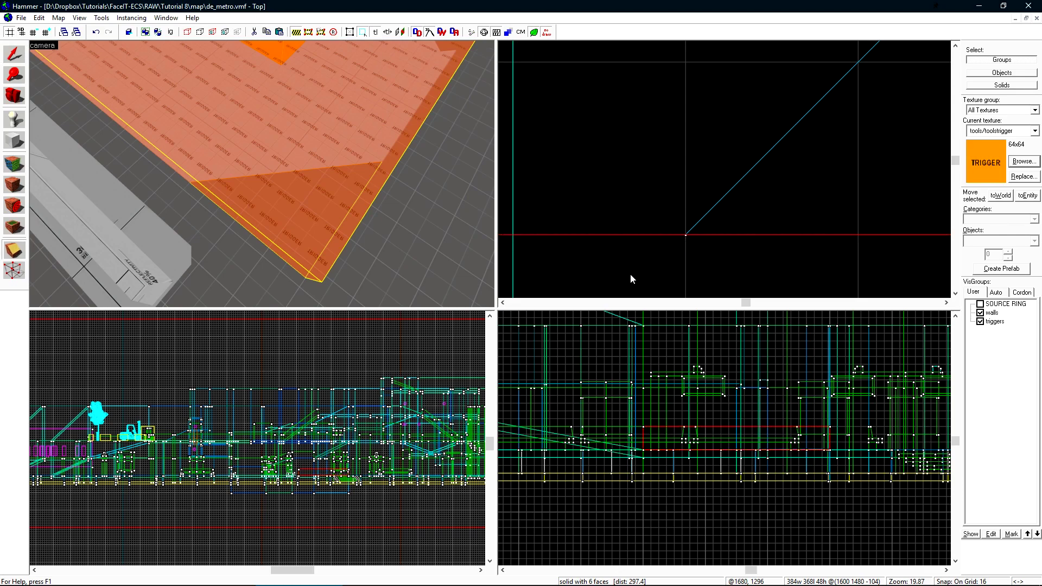
scroll(746, 239, down, 14)
scroll(754, 224, up, 11)
drag(746, 206, 787, 148)
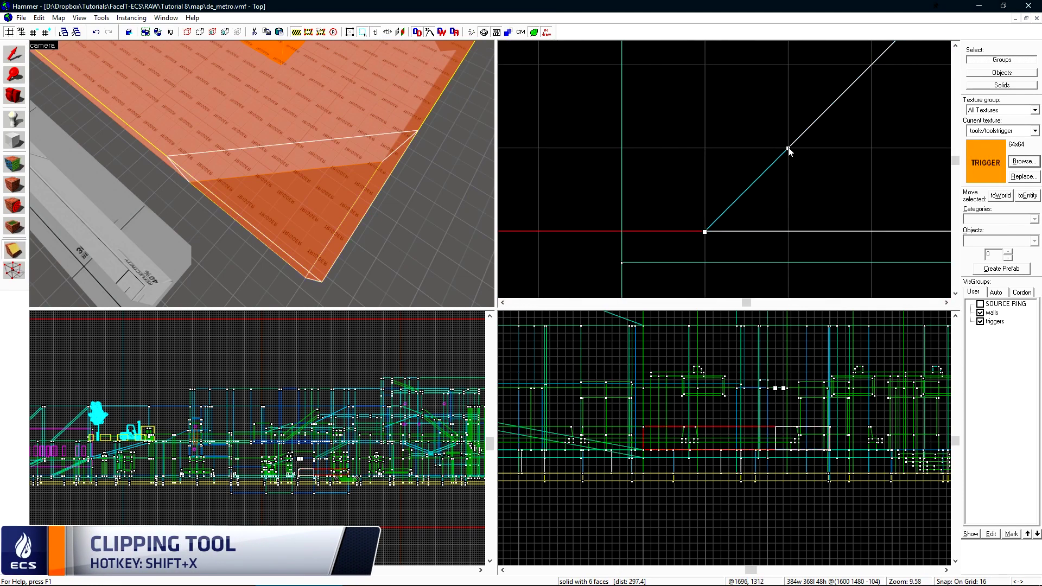
scroll(764, 212, down, 5)
key(Return)
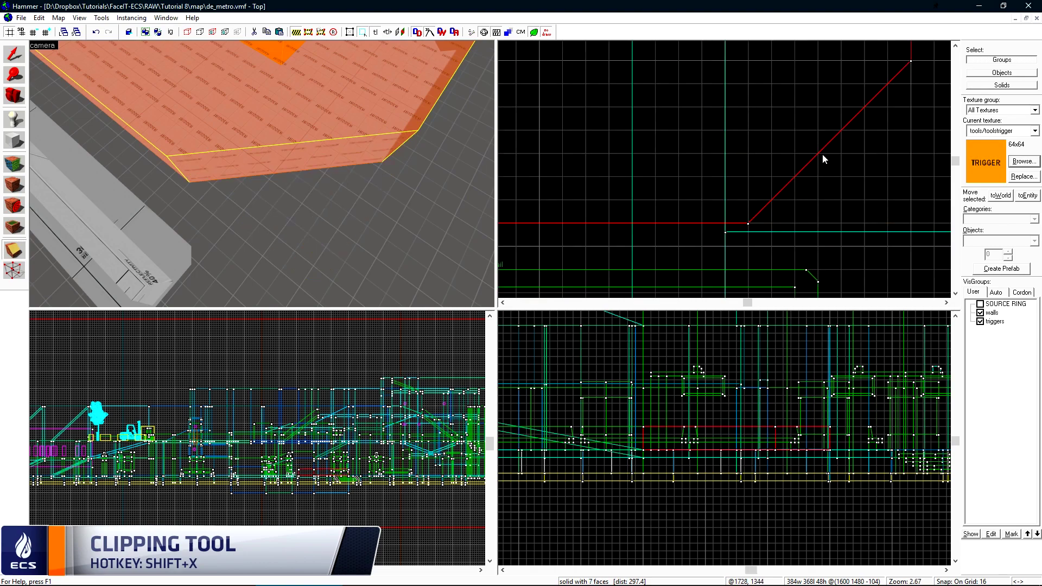
- Tie the clipped trigger block to an entity of class func_bomb_target
key(shift+s)
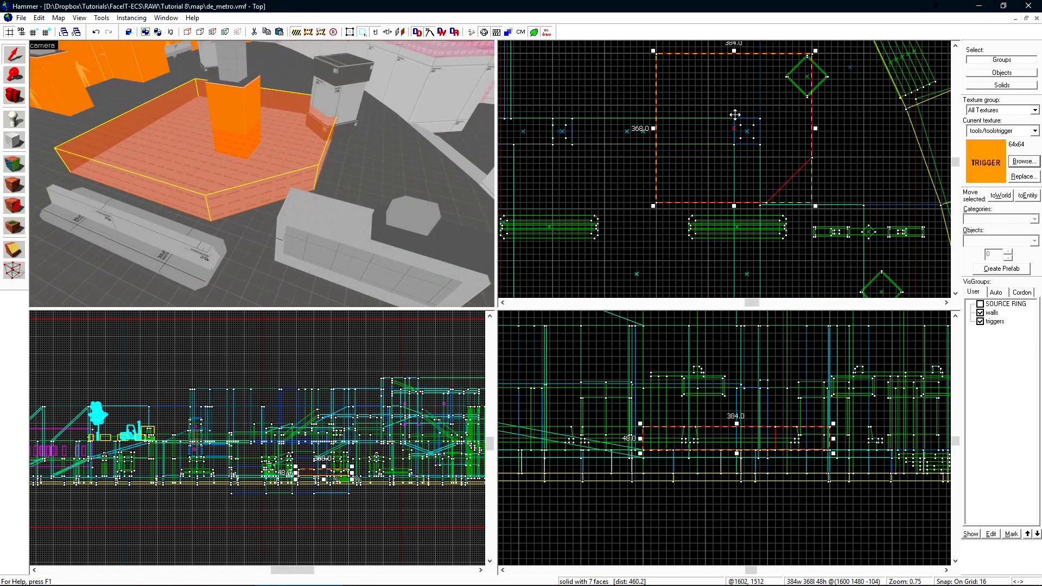
key(ctrl+t)
double_click(470, 257)
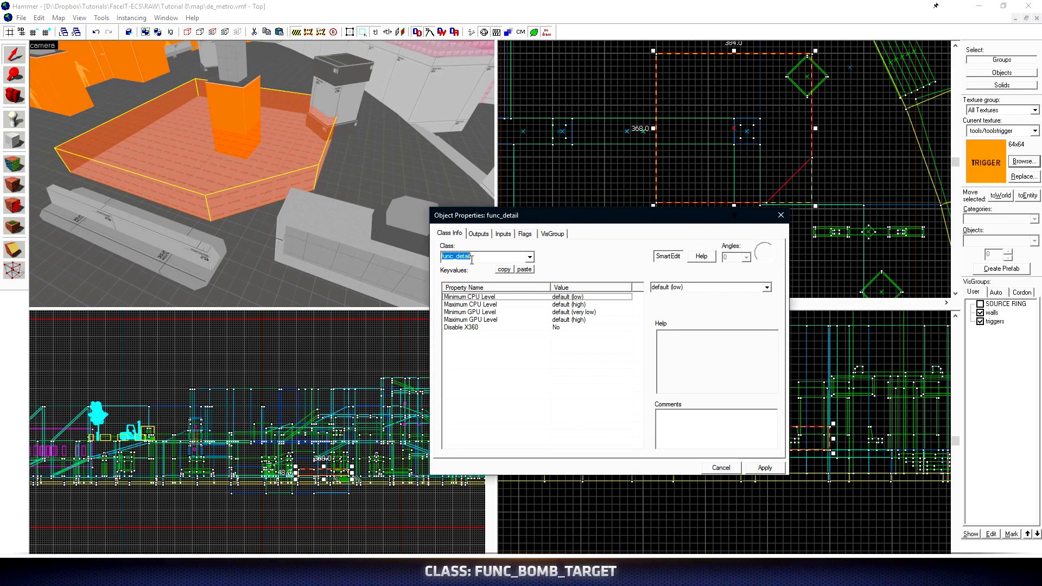
text(funcbom)
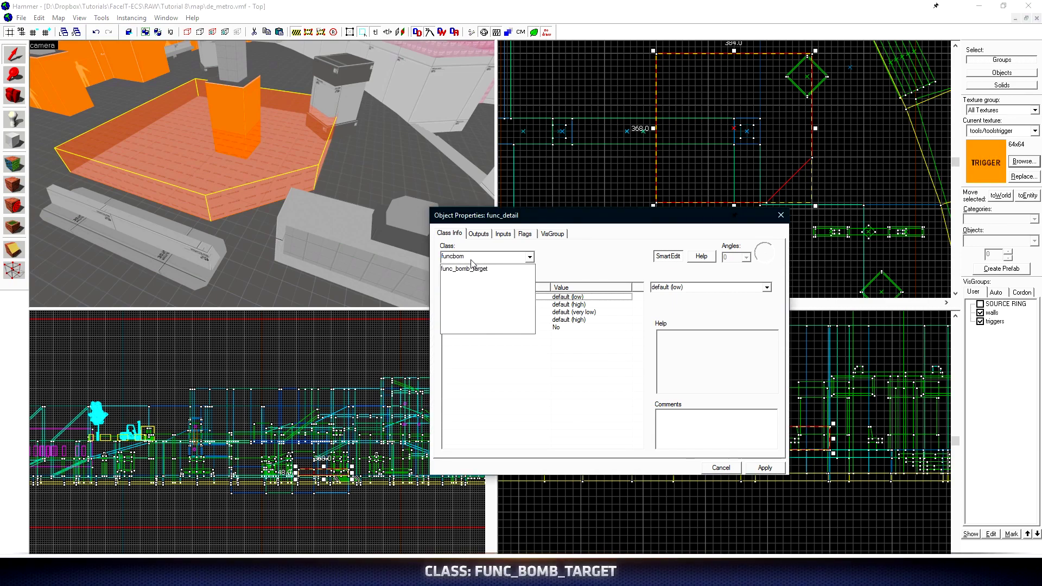
click(471, 268)
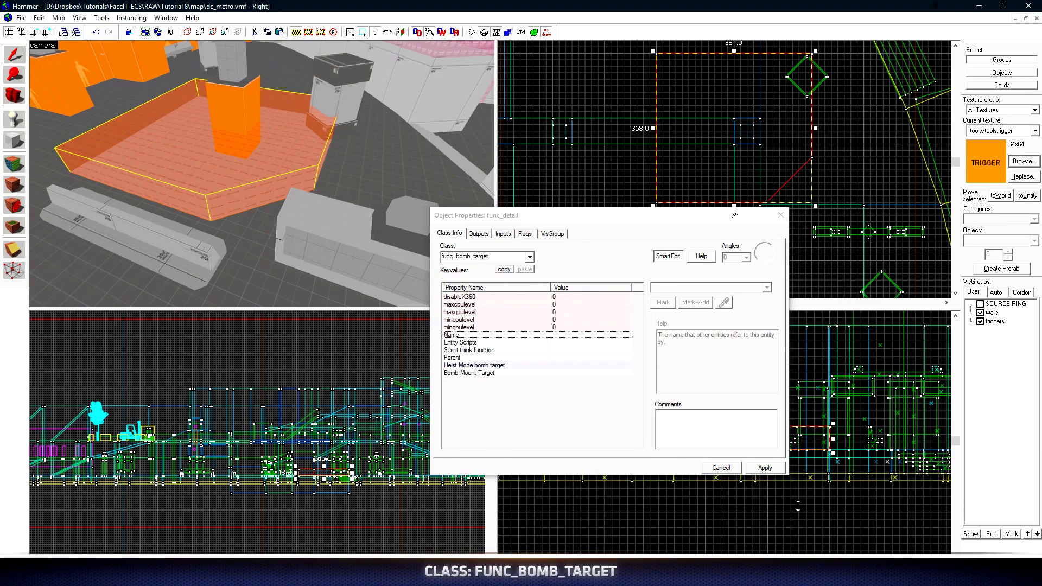
click(720, 468)
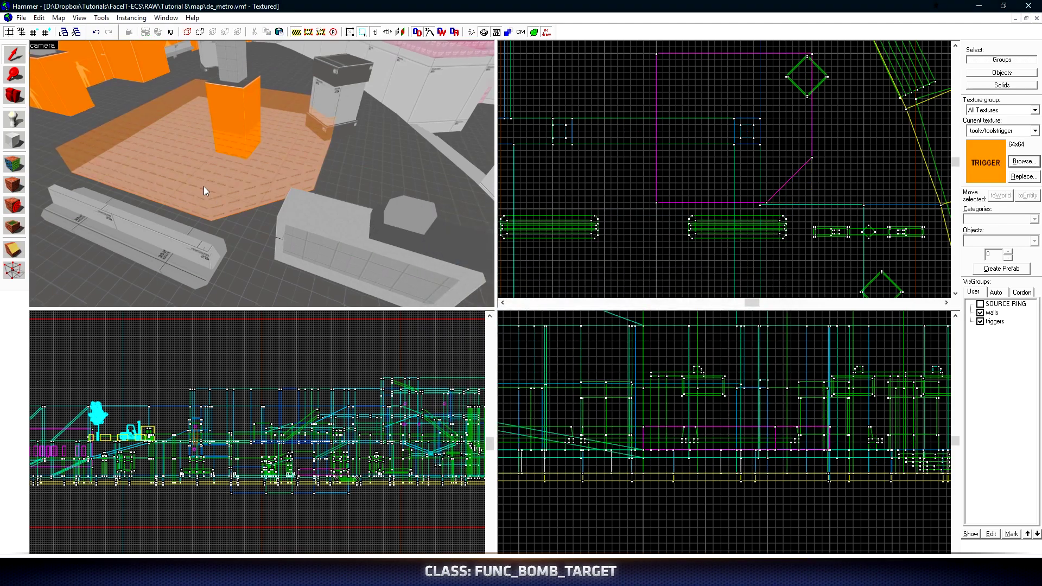
- Select both grey floor slabs at the foot of the escalators and center the 2D views on them
key(z)
key(w)
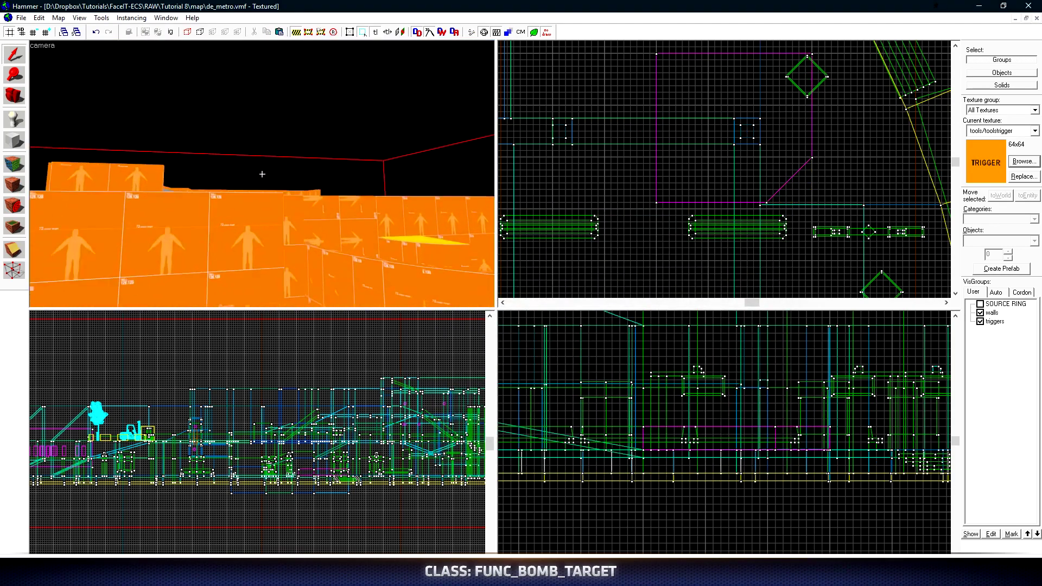
key(z)
click(350, 183)
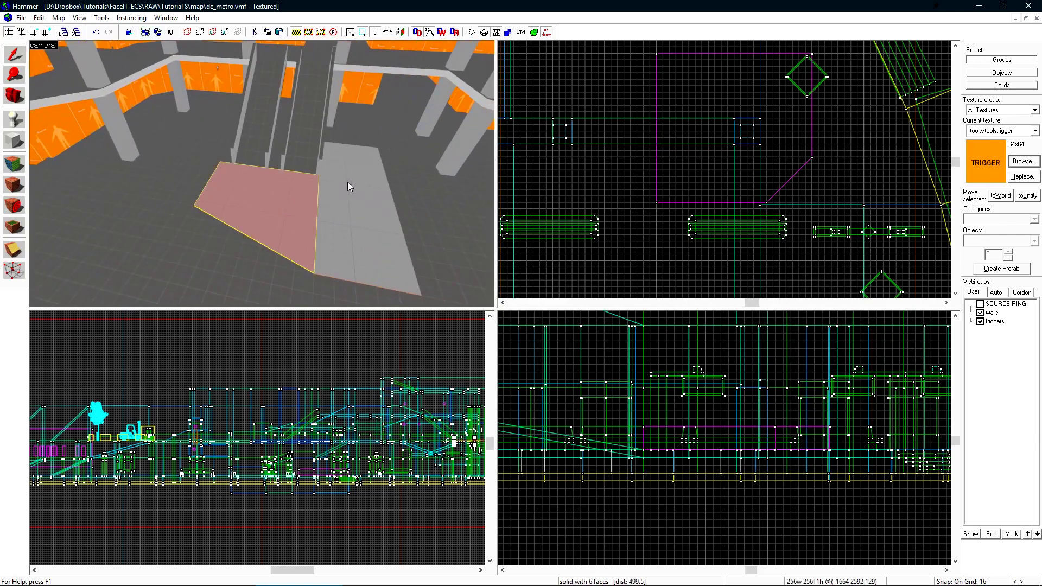
key(z)
key(d)
key(z)
ctrl+click(337, 209)
key(z)
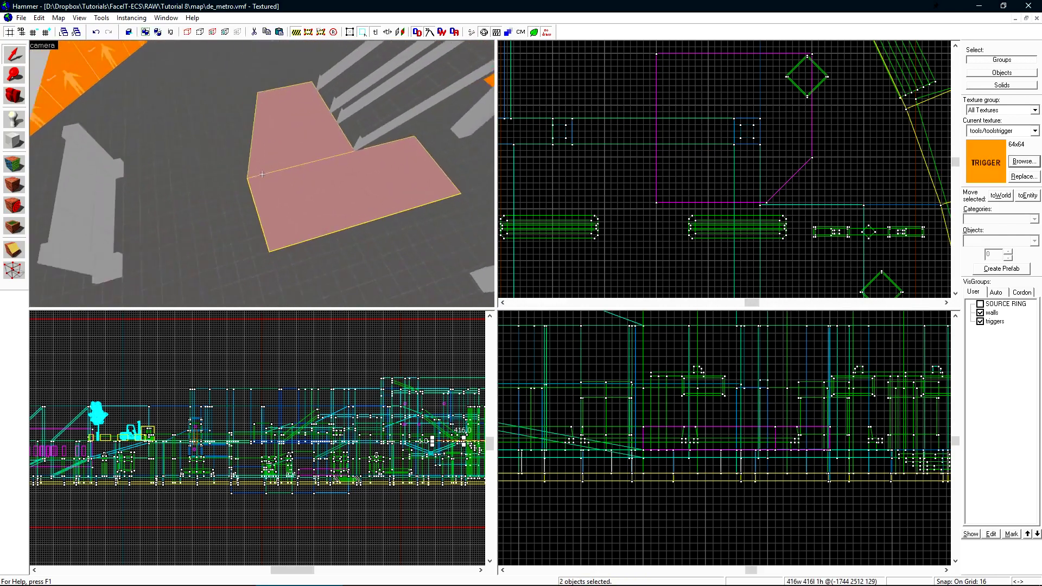
key(z)
scroll(709, 147, down, 9)
key(ctrl+e)
scroll(722, 163, up, 10)
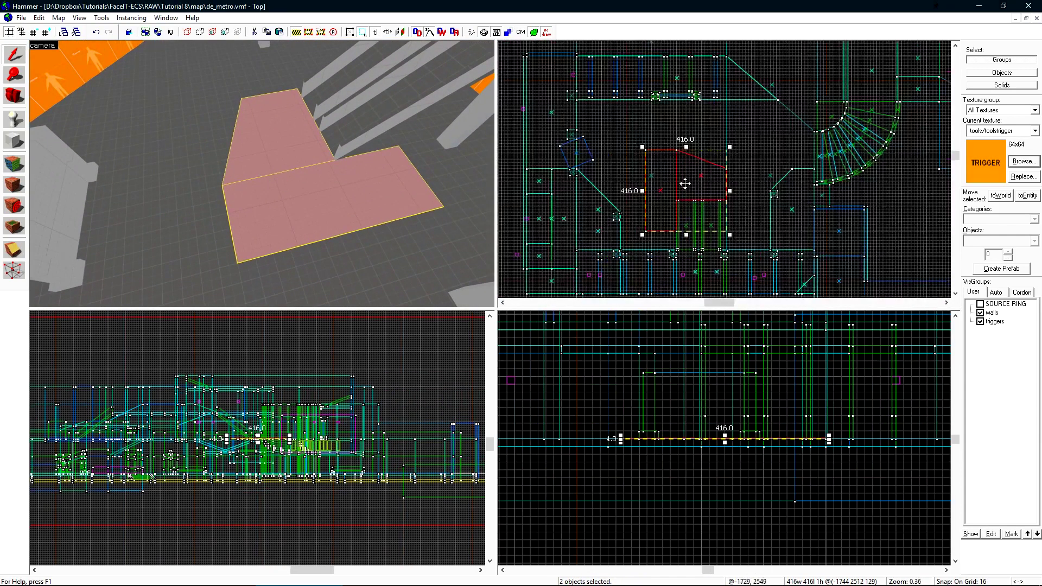
scroll(676, 194, up, 2)
- Create a trigger block over the long rectangular slab beside the escalators, 160 by 416 units and 48 units high
click(298, 224)
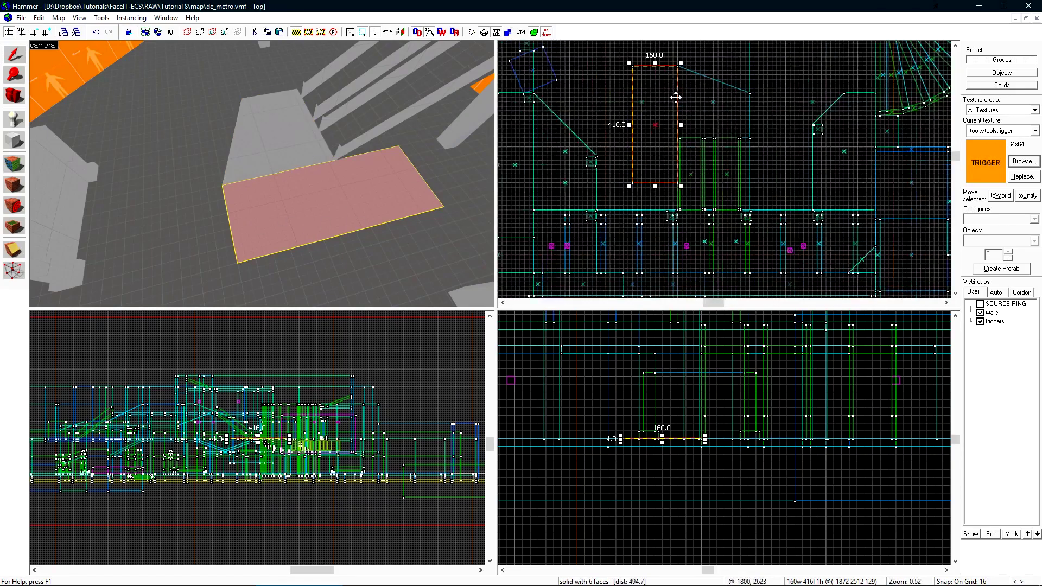
scroll(630, 207, up, 6)
key(shift+b)
scroll(669, 162, down, 8)
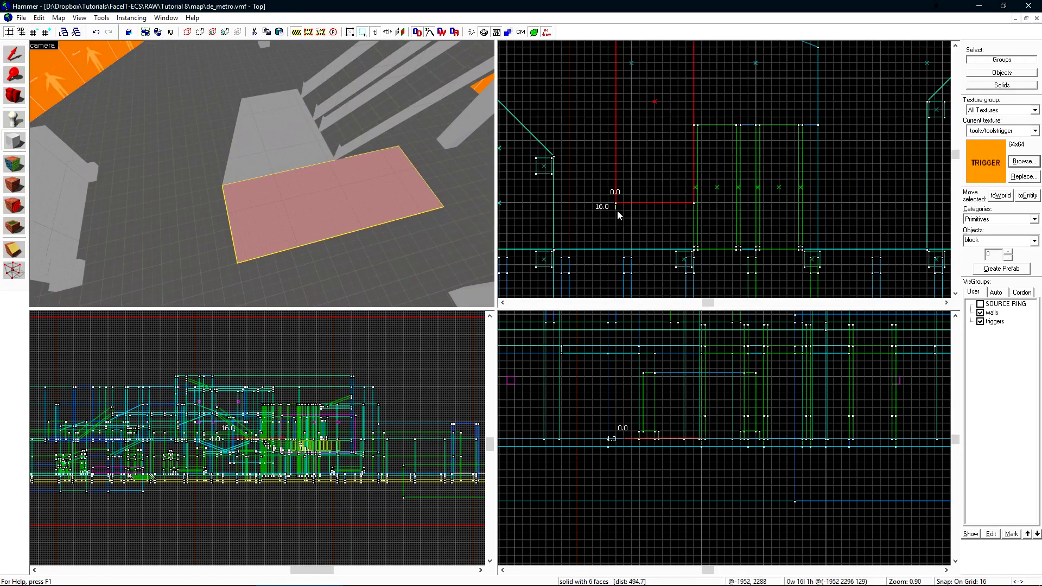
scroll(658, 111, up, 4)
scroll(253, 438, up, 3)
scroll(253, 438, up, 8)
key(shift+s)
drag(325, 471, 321, 414)
- Create a second trigger block over the adjoining slanted slab, 256 by 256 units and 48 units high
key(z)
key(z)
click(309, 143)
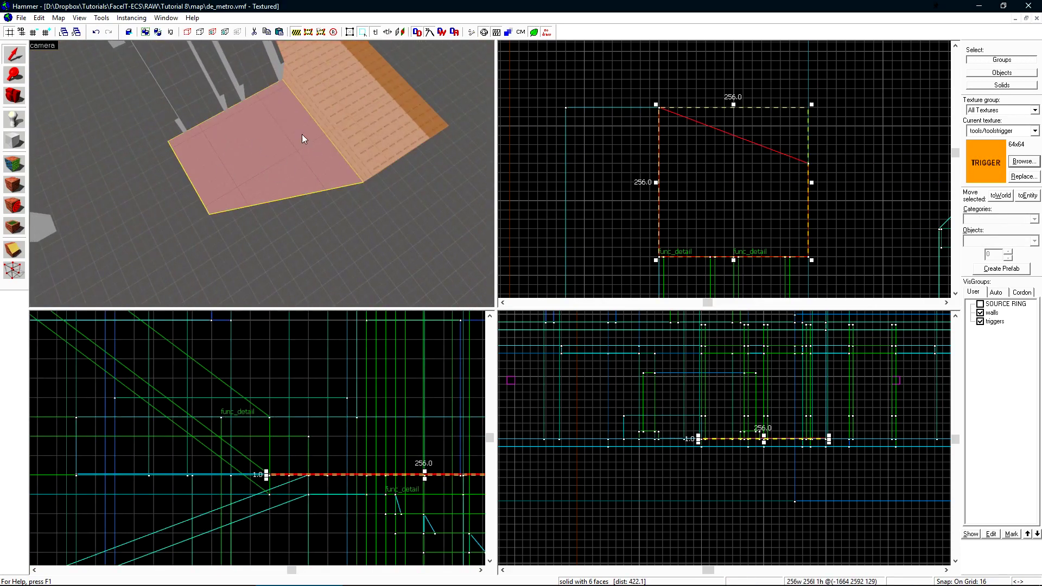
scroll(699, 120, up, 2)
key(shift+b)
scroll(700, 82, down, 1)
mouse_move(644, 102)
mouse_down()
mouse_move(718, 83)
mouse_move(833, 278)
mouse_up()
middle_drag(833, 277, 747, 156)
key(Return)
key(shift+s)
drag(425, 470, 413, 413)
- Clip the 256 by 256 trigger block along the slanted edge of the slab beneath it
ctrl+click(340, 85)
key(z)
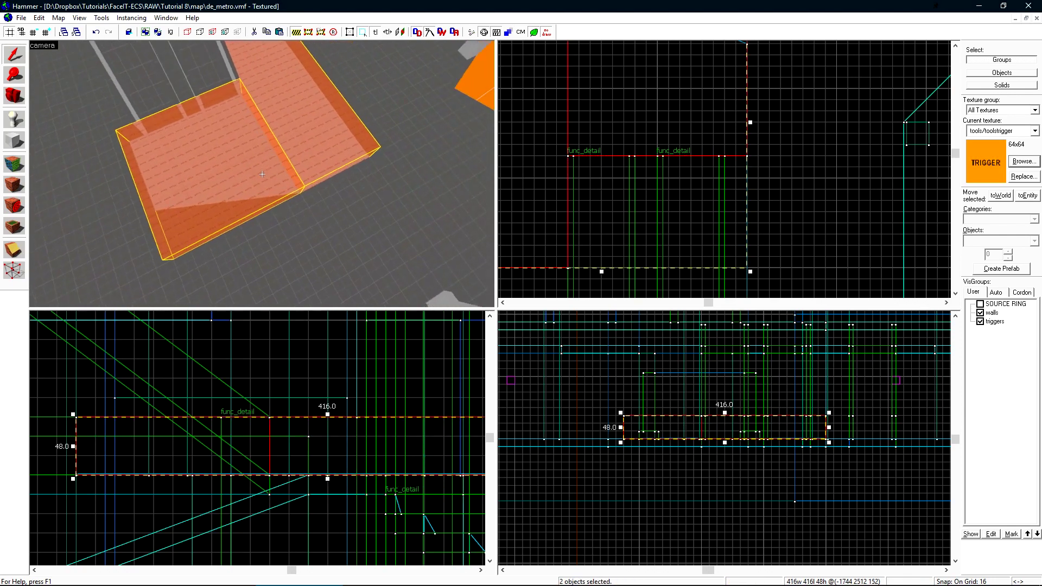
key(w)
key(a)
key(z)
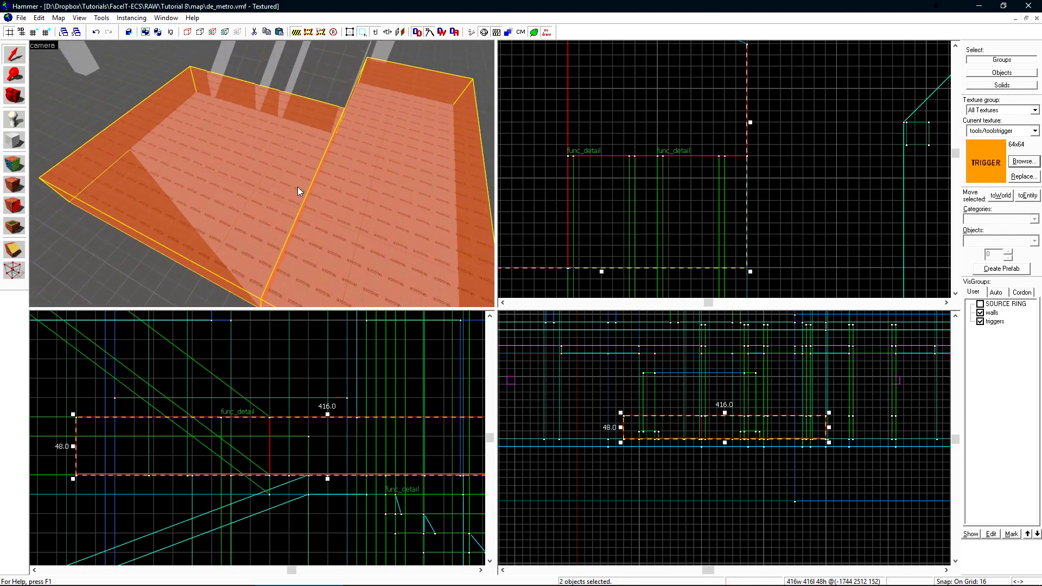
scroll(741, 229, down, 5)
click(771, 193)
click(207, 261)
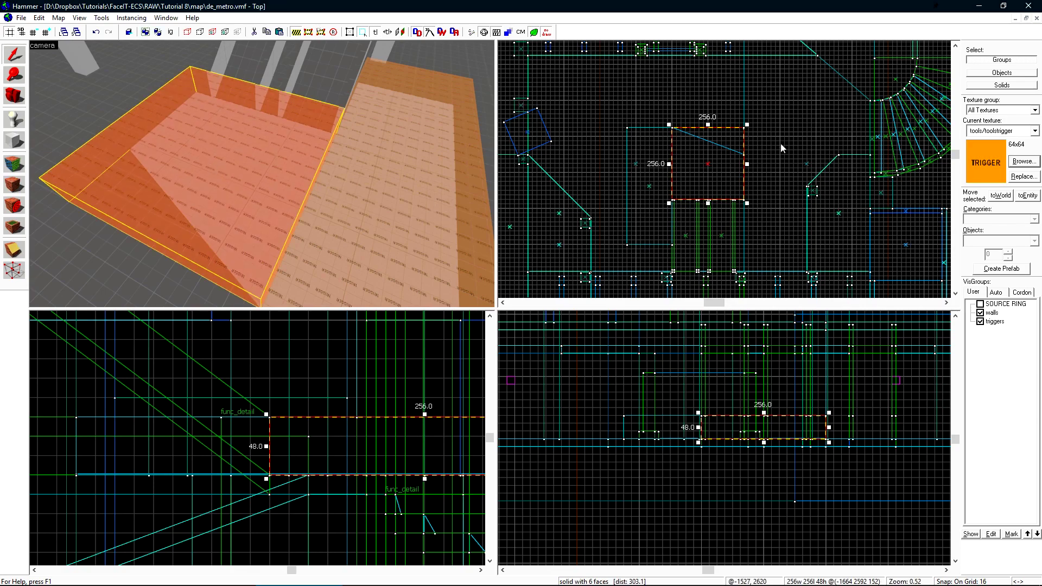
scroll(700, 128, up, 7)
key(shift+x)
drag(603, 129, 861, 226)
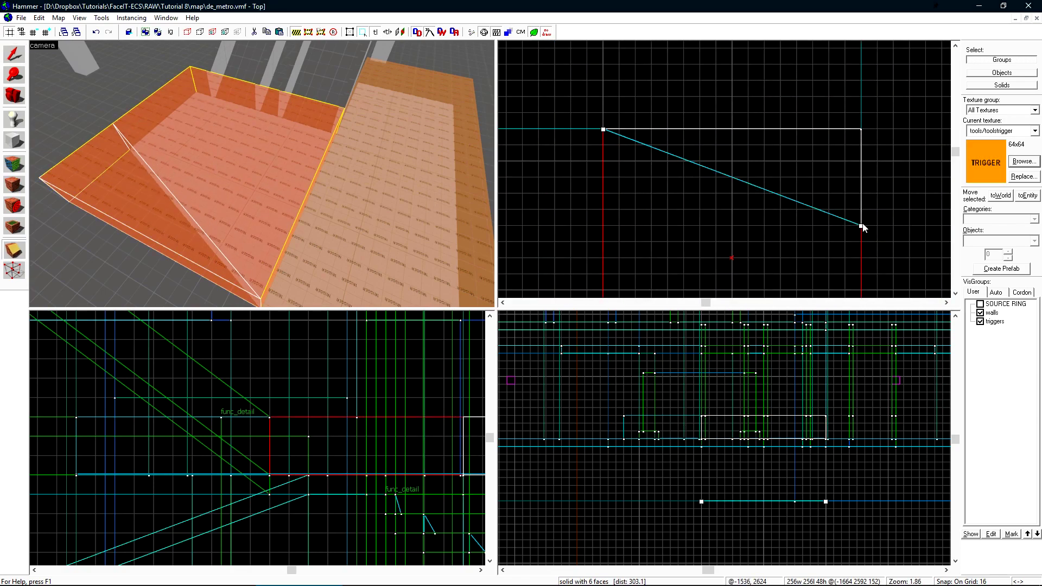
key(Return)
- Select both adjoining trigger blocks at the escalators and tie them together to one entity
key(shift+s)
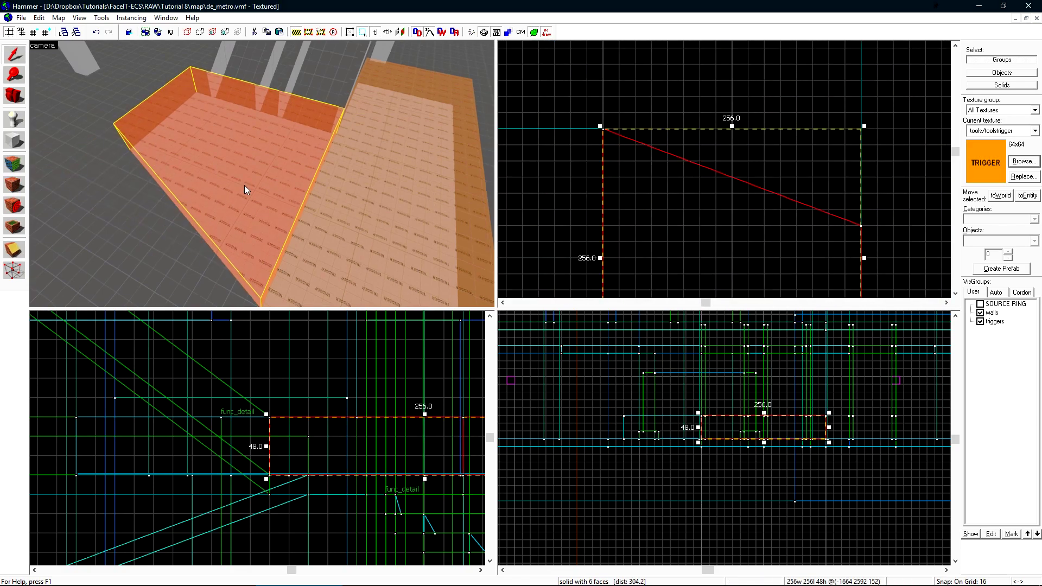
key(z)
key(s)
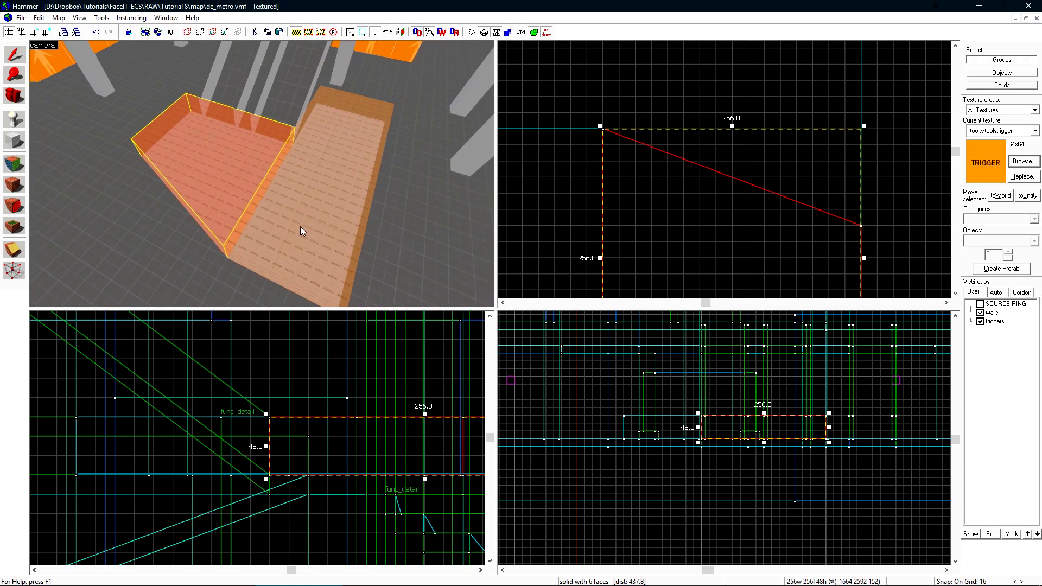
ctrl+click(333, 177)
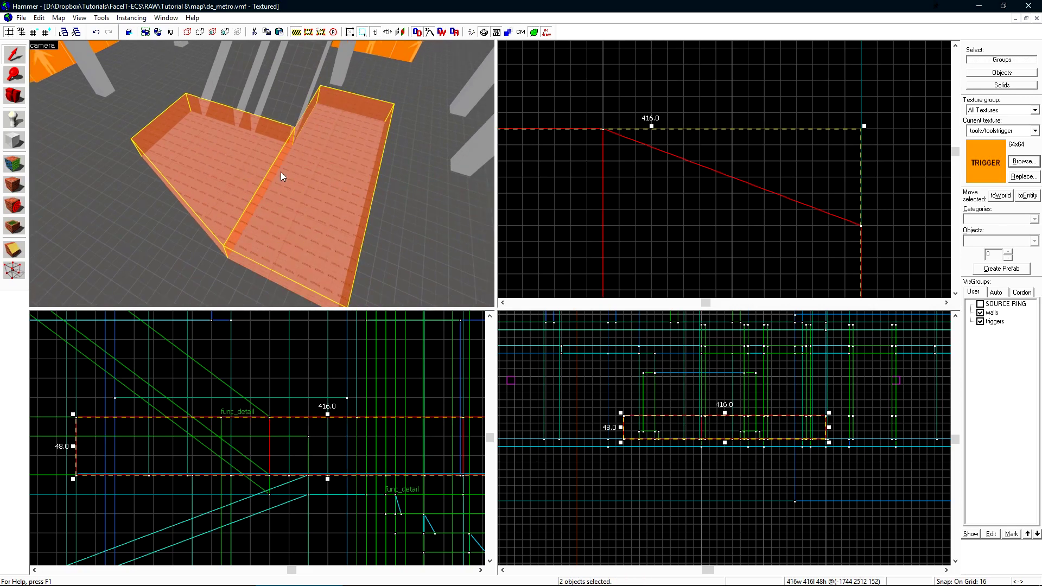
key(ctrl+t)
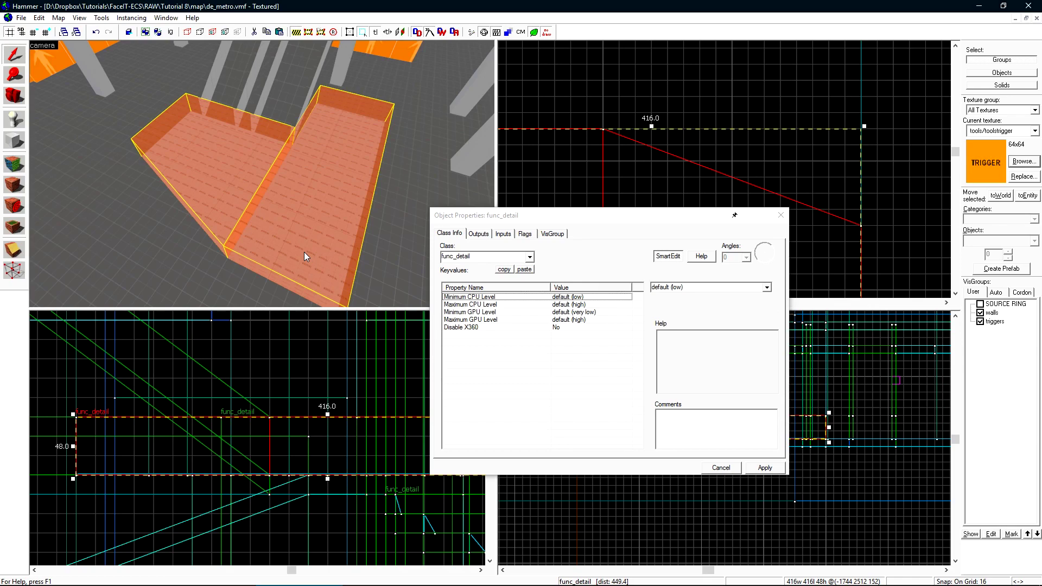
- Set the combined entity's class to func_bomb_target, apply it, and clear the selection
click(483, 259)
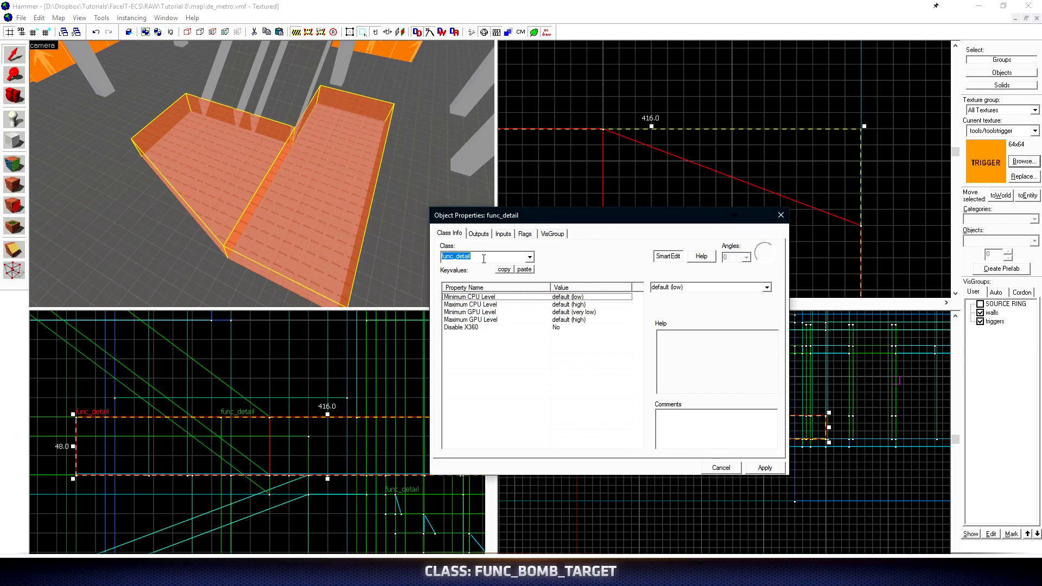
text(funcbom)
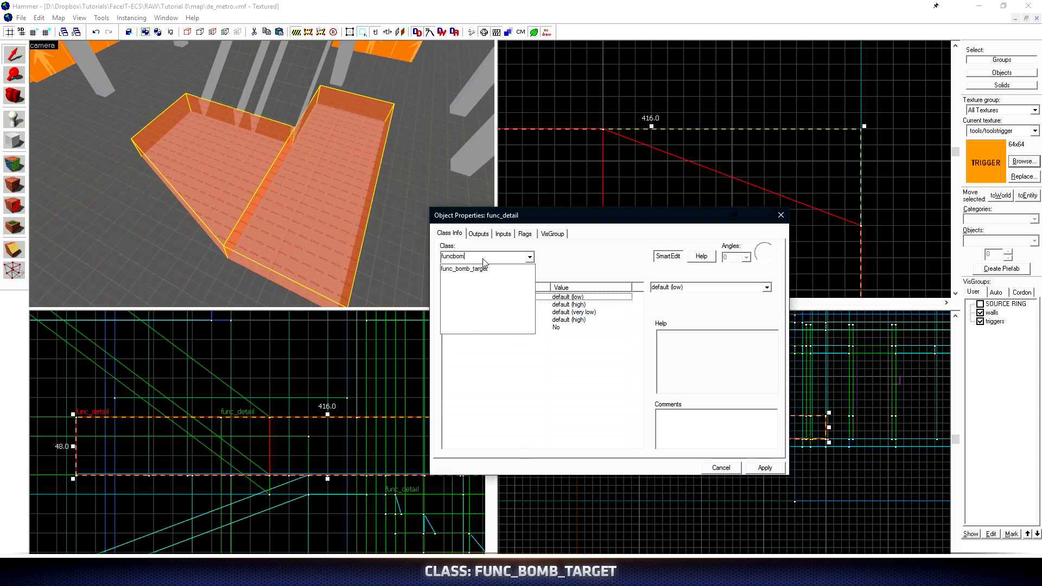
click(482, 268)
click(766, 467)
click(760, 471)
click(729, 466)
key(Escape)
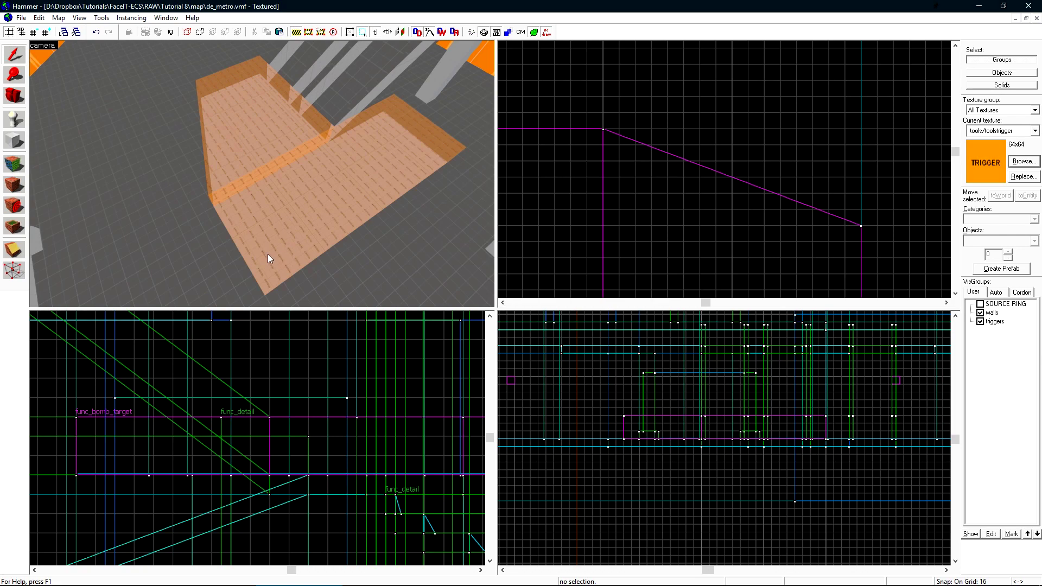
click(250, 171)
click(127, 163)
click(228, 180)
click(158, 187)
click(343, 179)
click(445, 179)
click(326, 163)
click(157, 136)
click(270, 126)
click(288, 258)
click(288, 179)
- Select the combined L-shaped bomb target trigger at the foot of the escalators
click(230, 207)
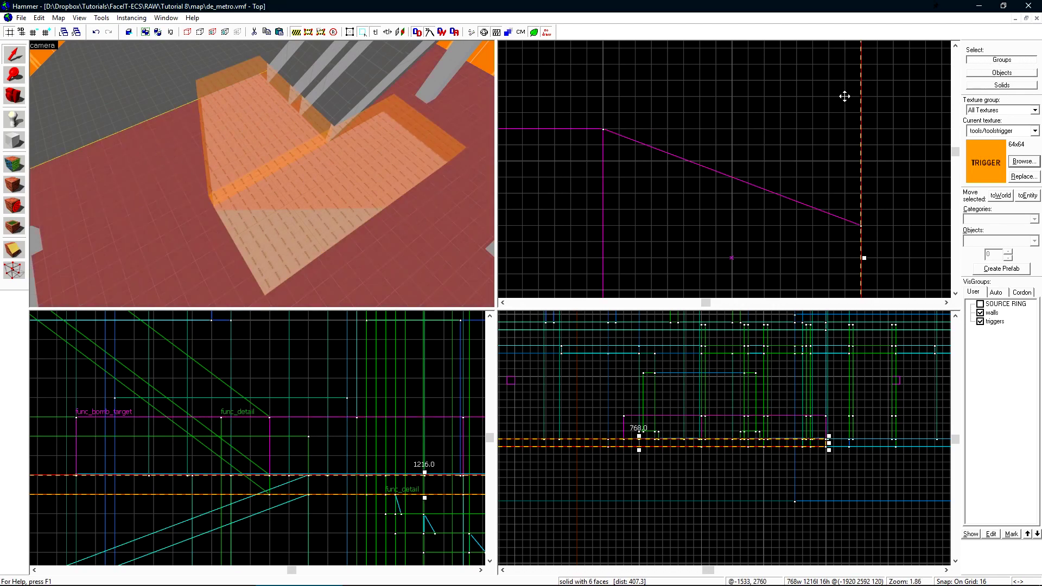
click(885, 137)
click(230, 106)
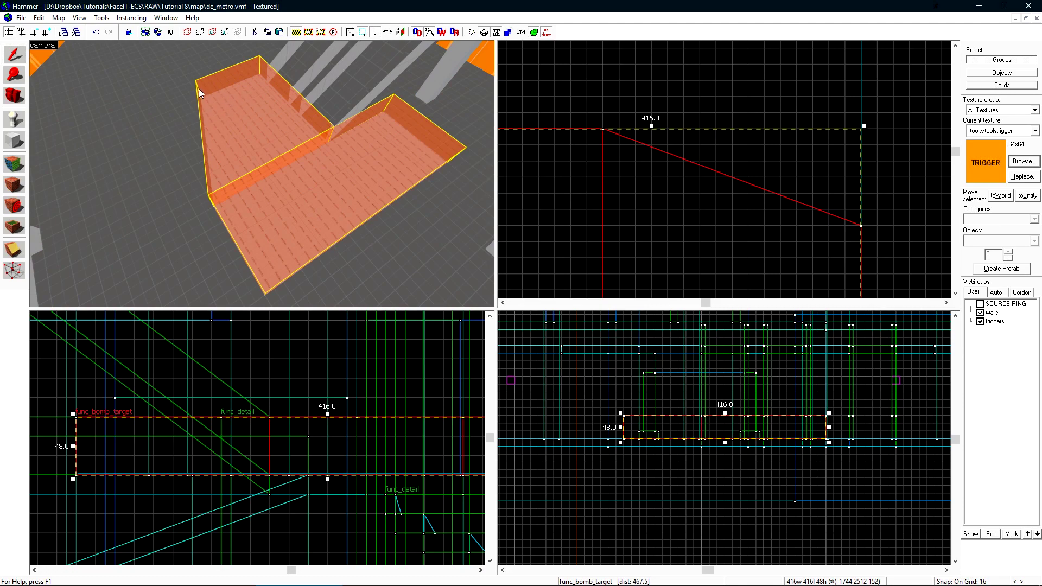
- Switch to solid selection and alternately pick the two individual brushes of the L-shaped bomb target trigger
click(983, 86)
click(297, 134)
click(331, 162)
click(266, 114)
click(331, 162)
click(279, 117)
click(334, 162)
click(274, 113)
click(327, 171)
click(269, 107)
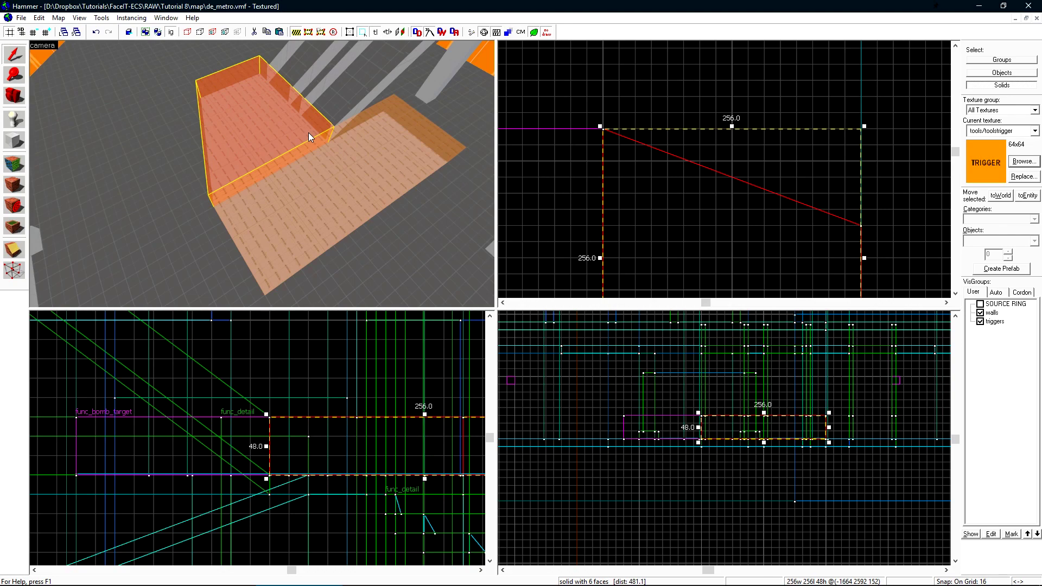
- Open the properties of the single slanted-edge trigger solid and inspect its VisGroup membership
key(alt+Return)
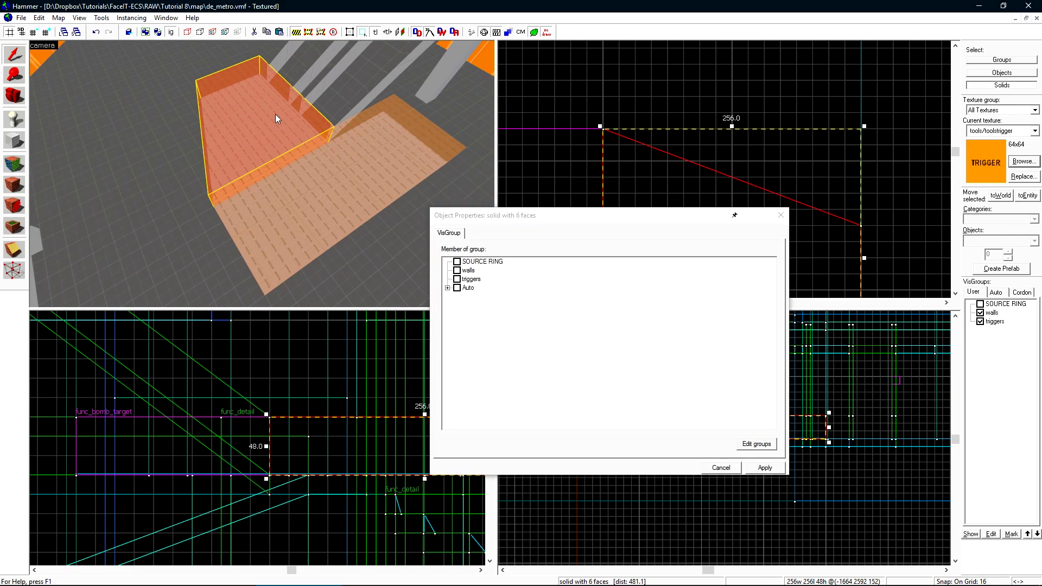
drag(496, 217, 444, 218)
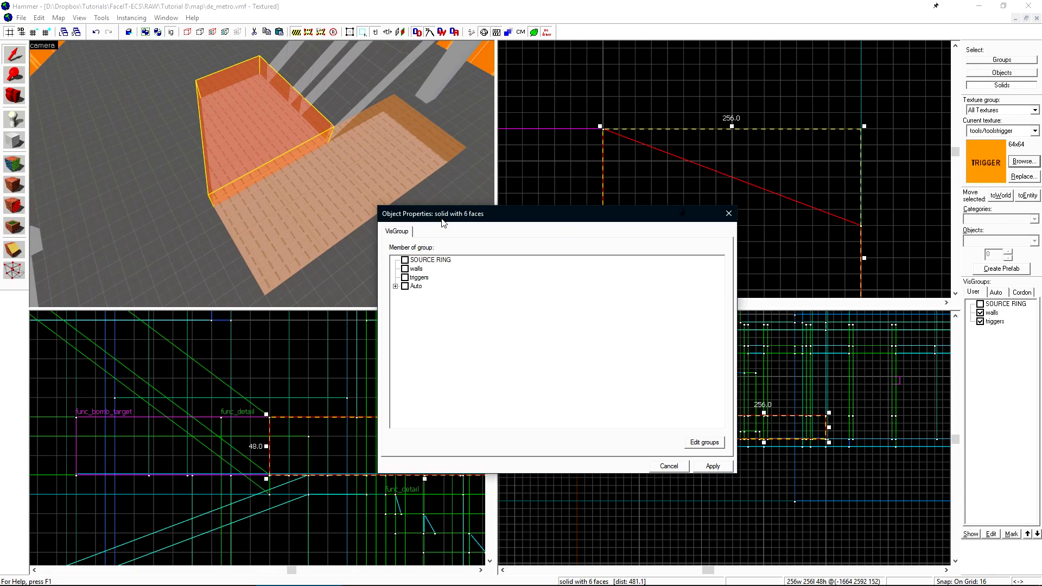
click(258, 214)
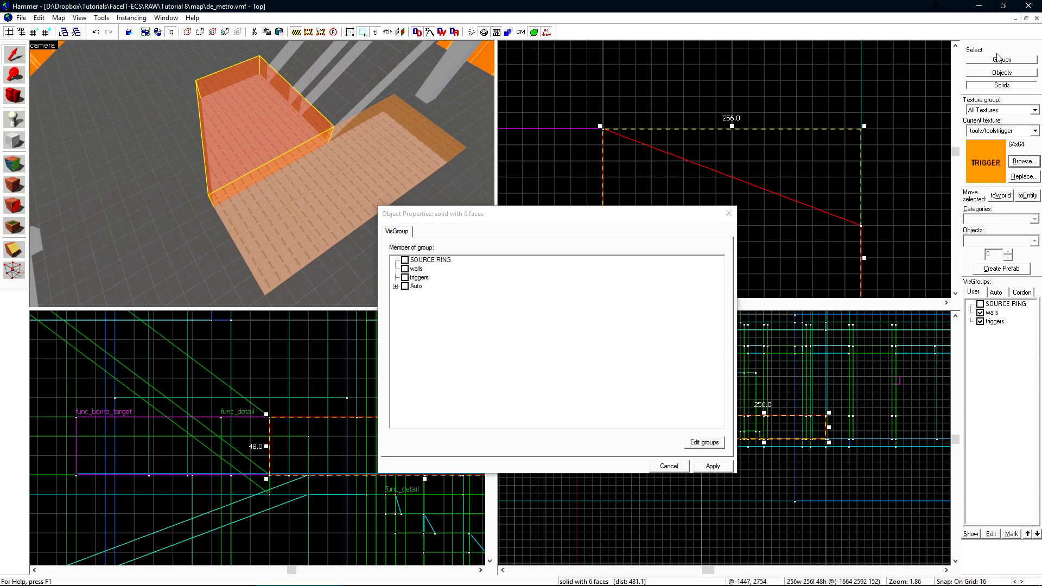
- Return to selecting whole groups, clear the selection, and save and compile de_metro
click(1002, 72)
click(286, 185)
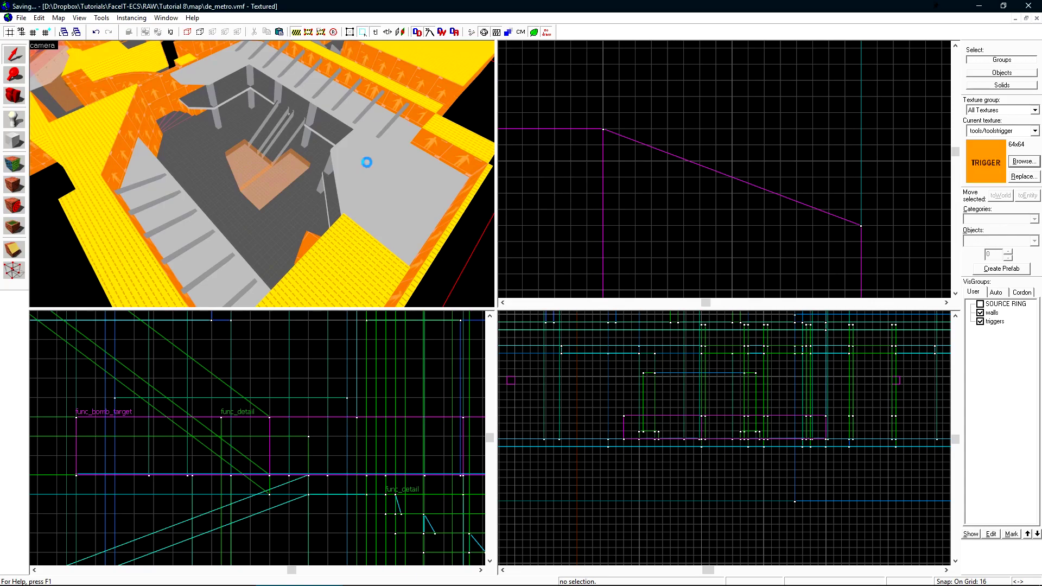
key(F9)
click(605, 361)
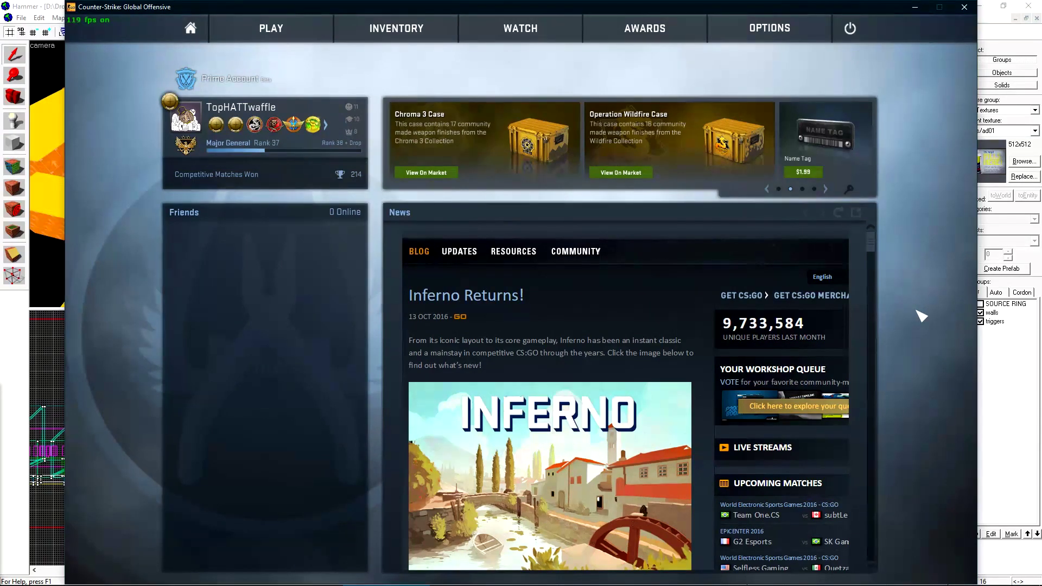
- In Counter-Strike: Global Offensive, load the level with the console command "map de_metro"
key(grave)
text(map)
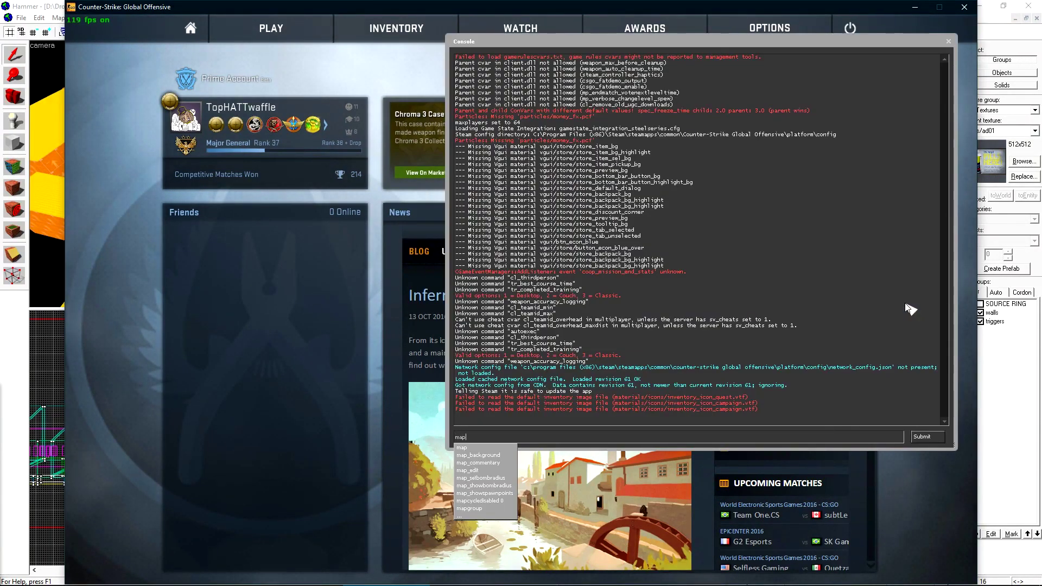
text( de_metro)
key(Return)
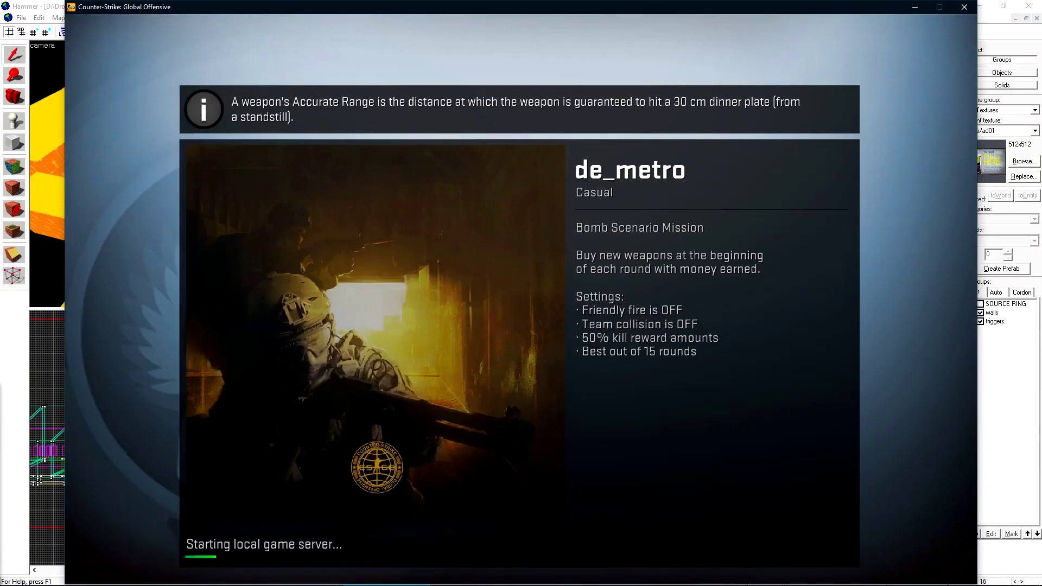
- Equip the knife as a Terrorist and fly above the level to view it with the A and B bomb sites on the radar
key(2)
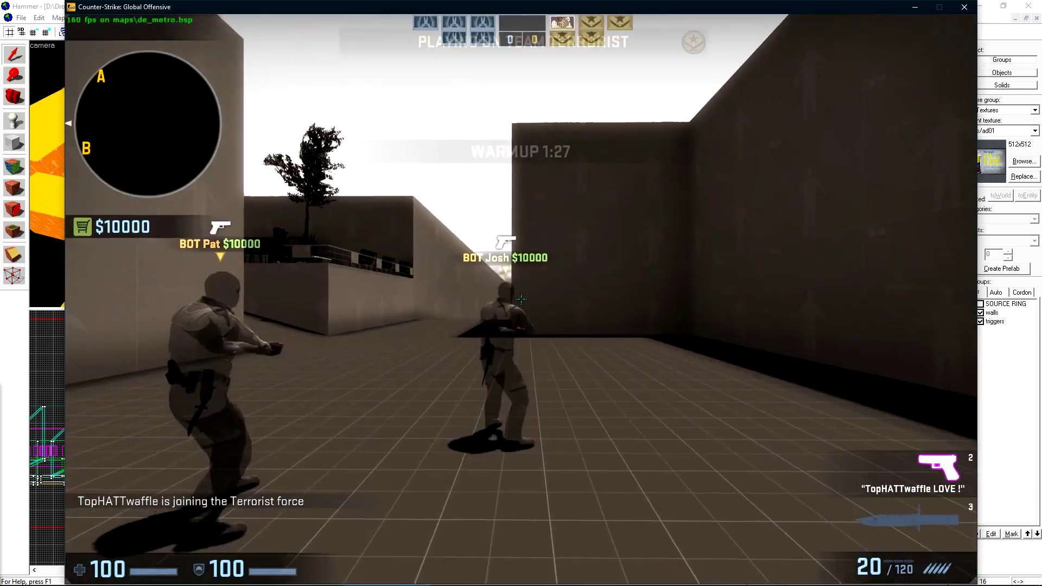
key(3)
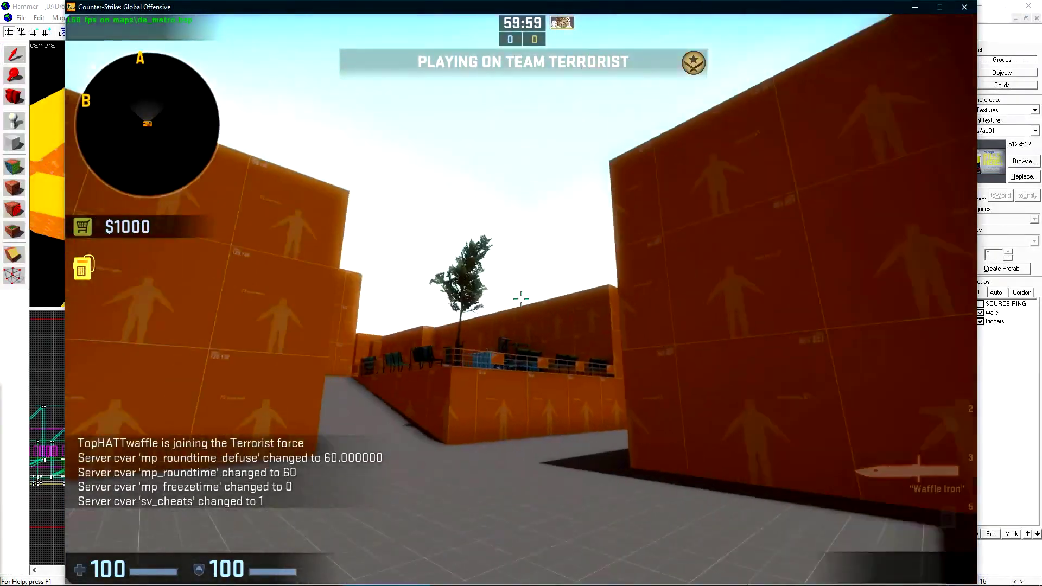
key(w)
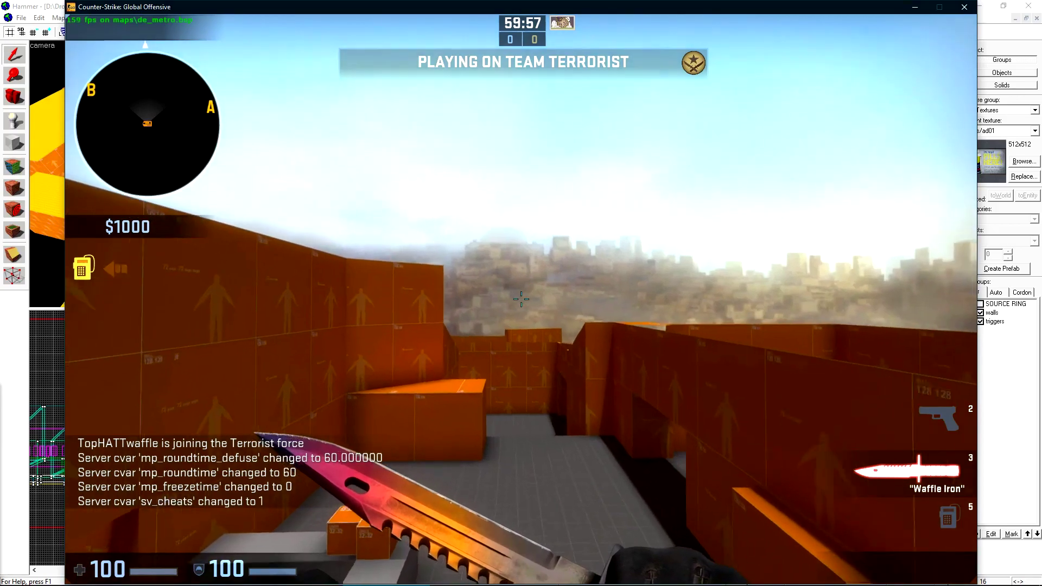
key(w)
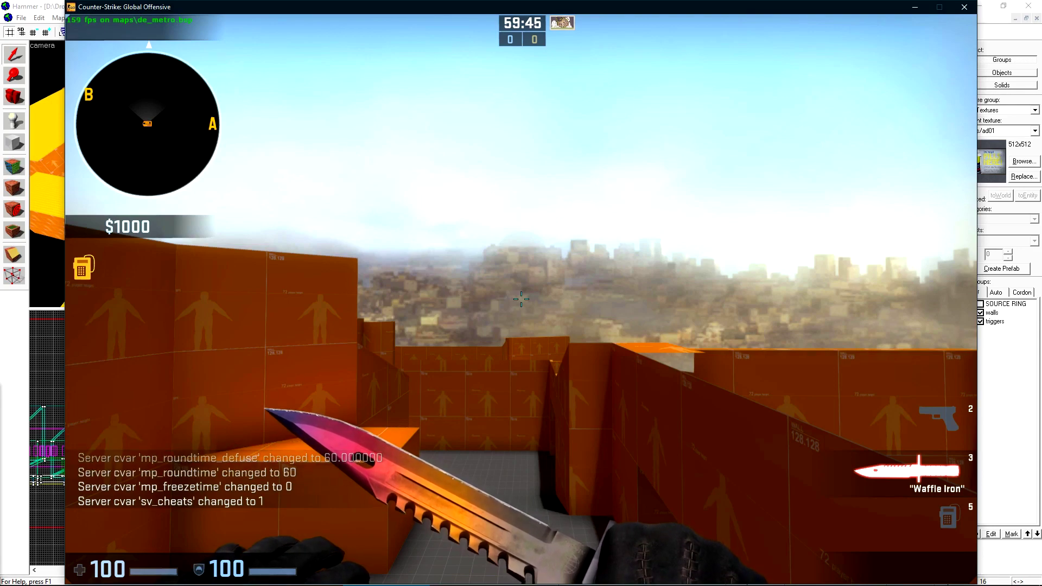
- Set the game's video to Normal 4:3 aspect ratio at 1280 x 1024, apply it, and return to the game
key(Escape)
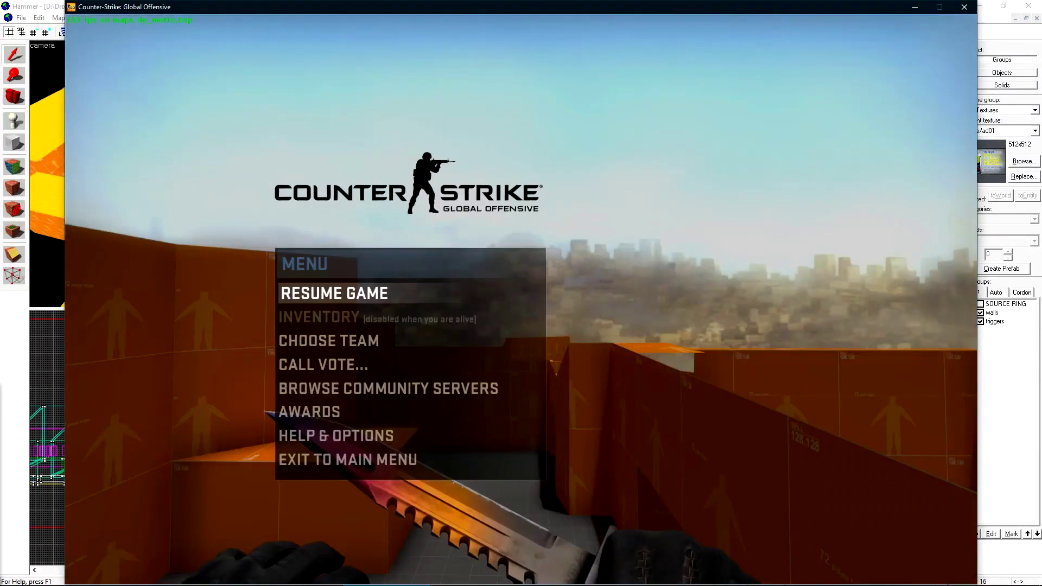
click(385, 436)
click(338, 423)
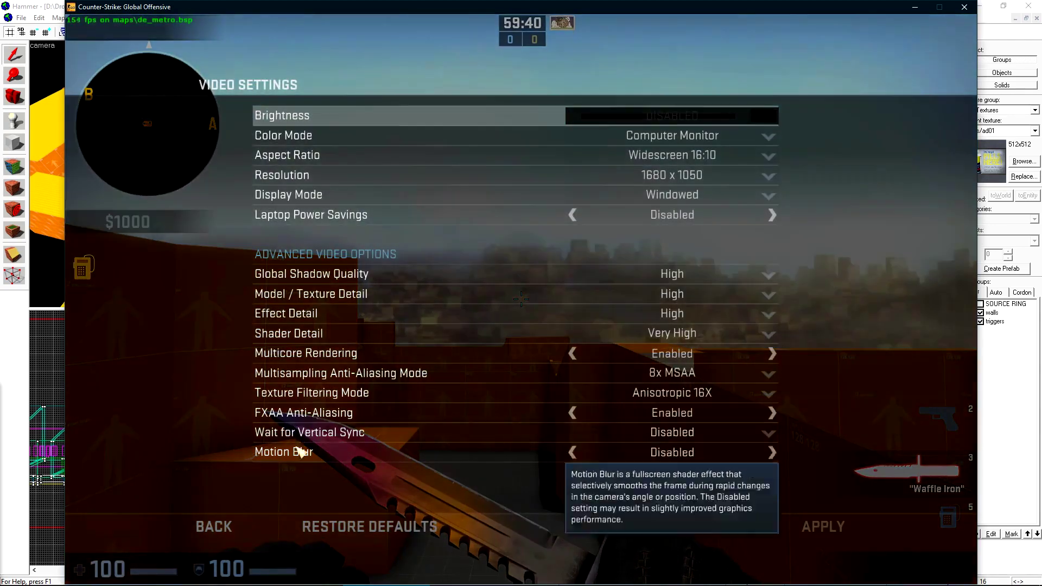
click(740, 162)
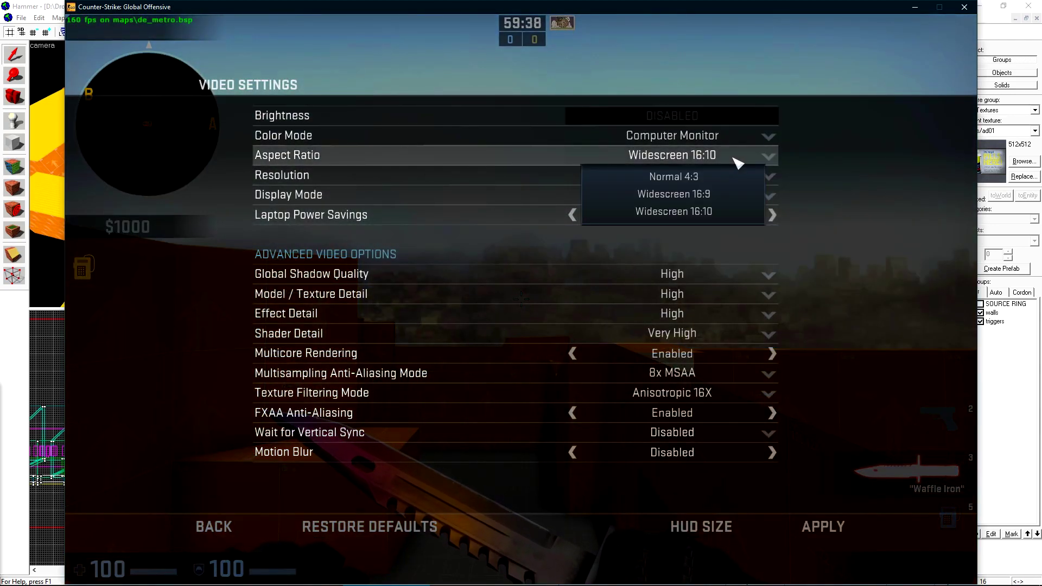
click(658, 176)
click(705, 181)
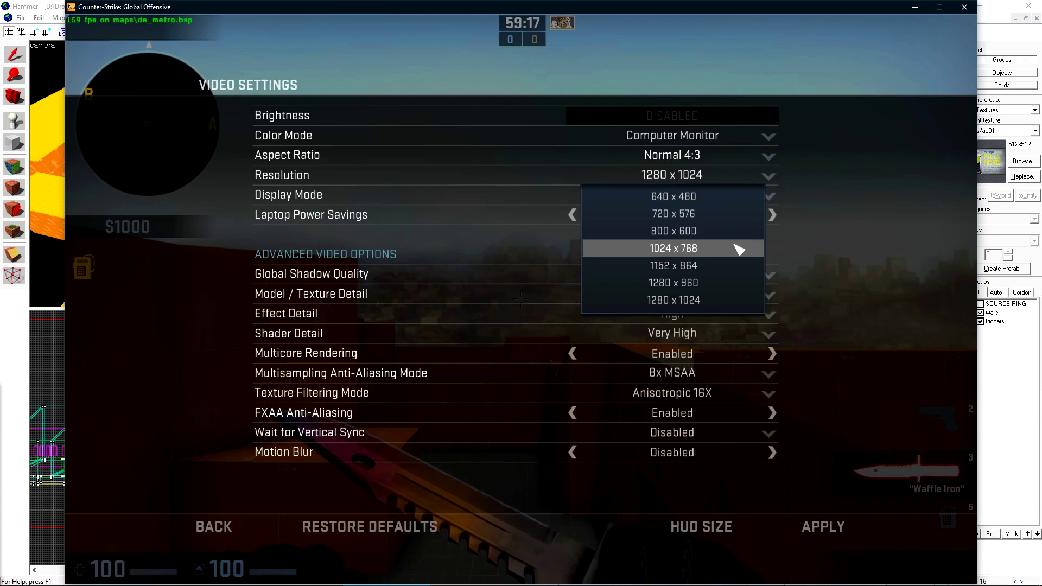
click(626, 182)
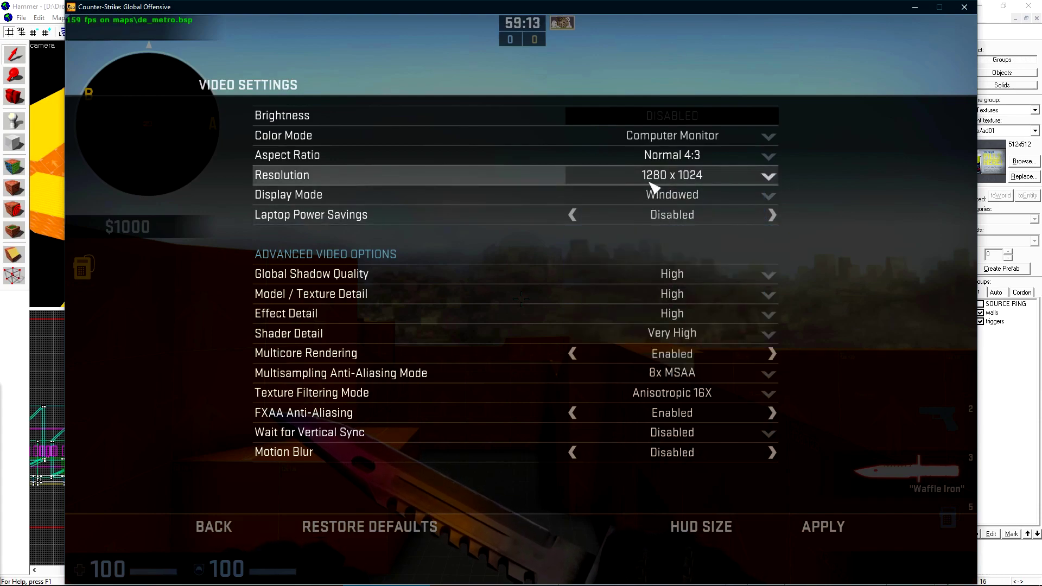
click(822, 529)
key(Escape)
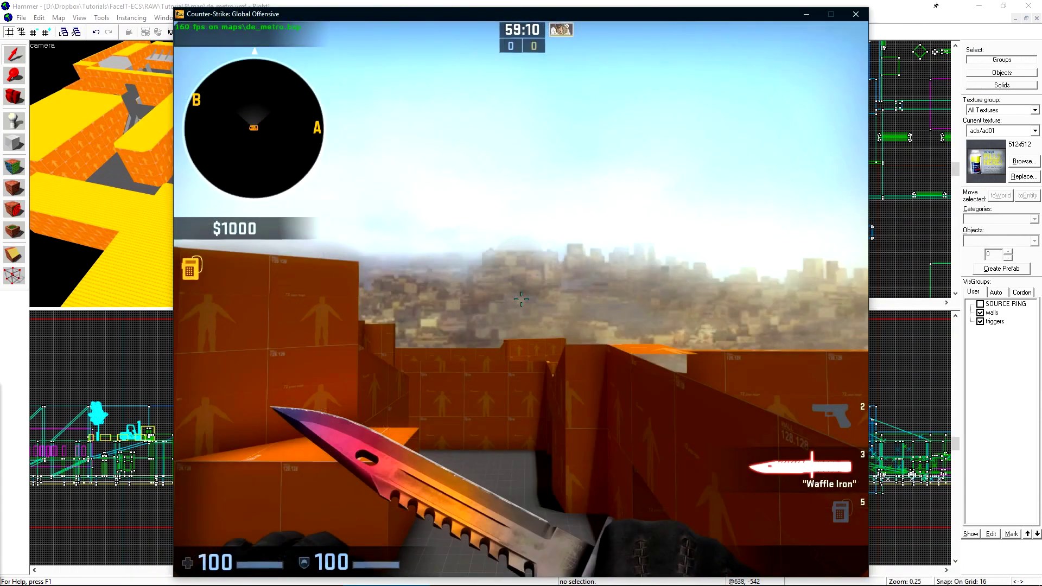
- Enter "r_novis 1" in the game console so the entire level is rendered
key(grave)
text(r)
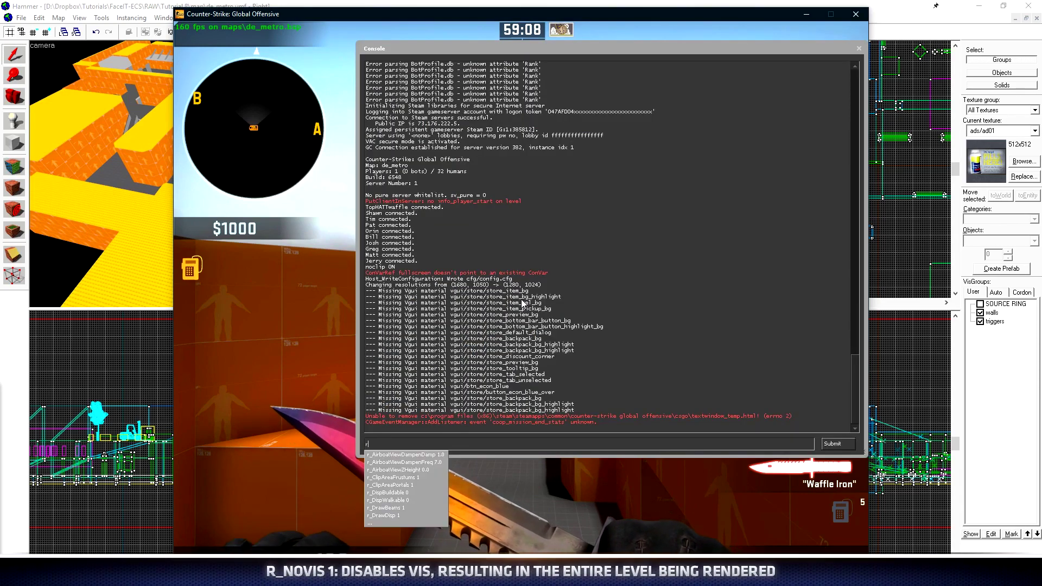
text(_novis 1)
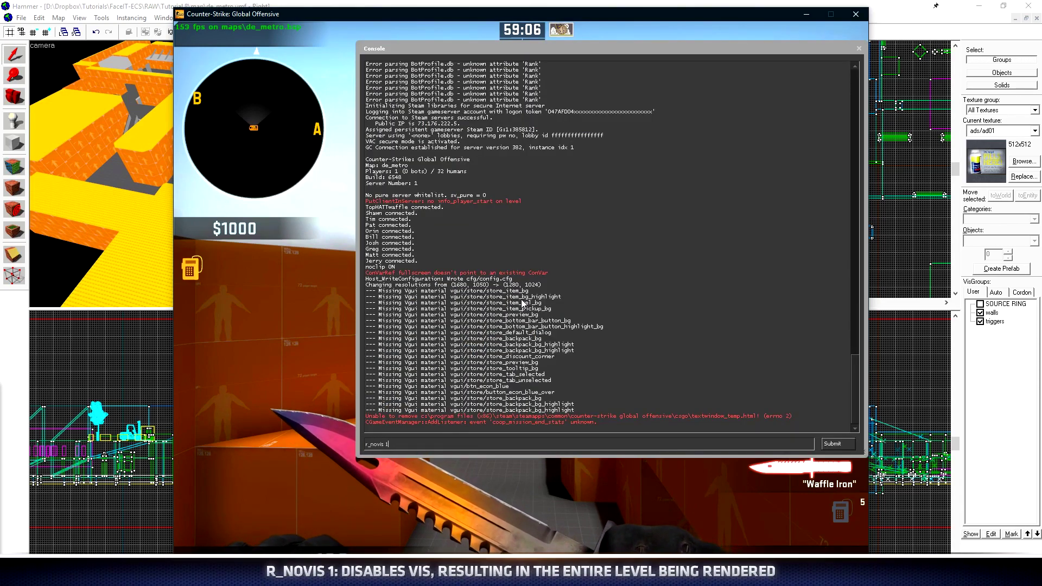
key(Return)
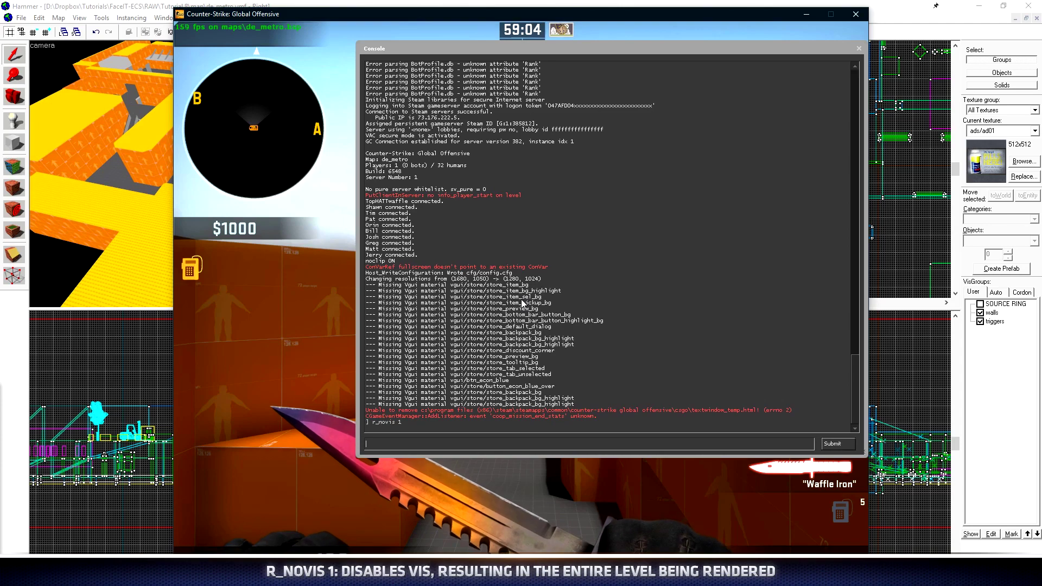
key(grave)
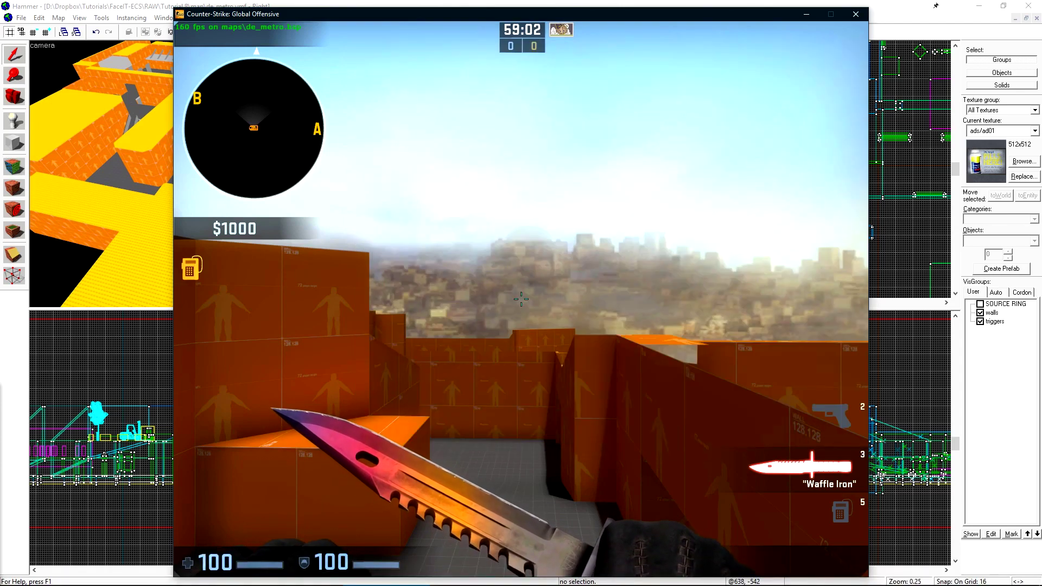
key(w)
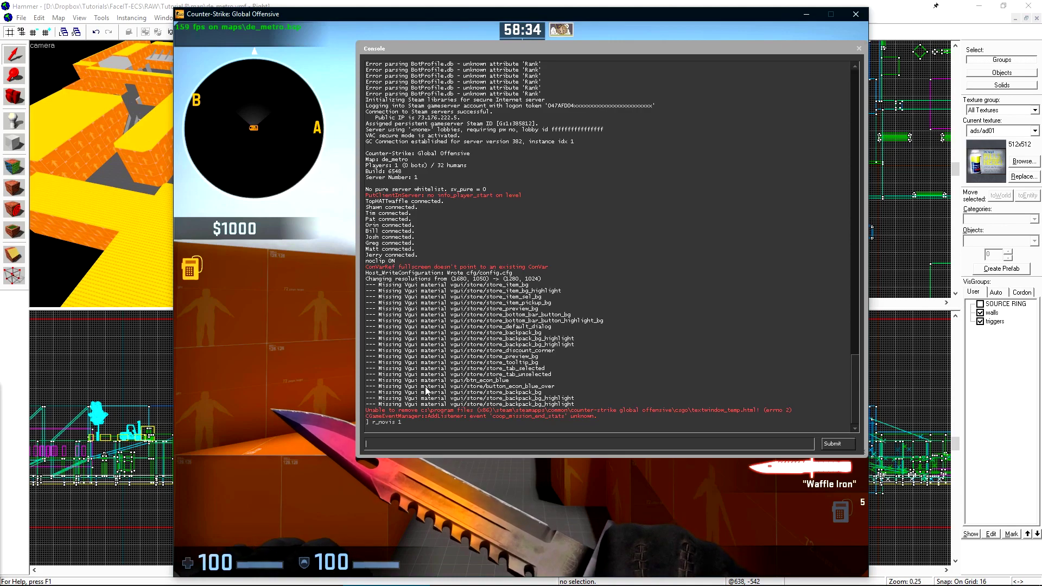
- Switch to Chrome and open tophattwaffle.com/downloads
mouse_move(499, 584)
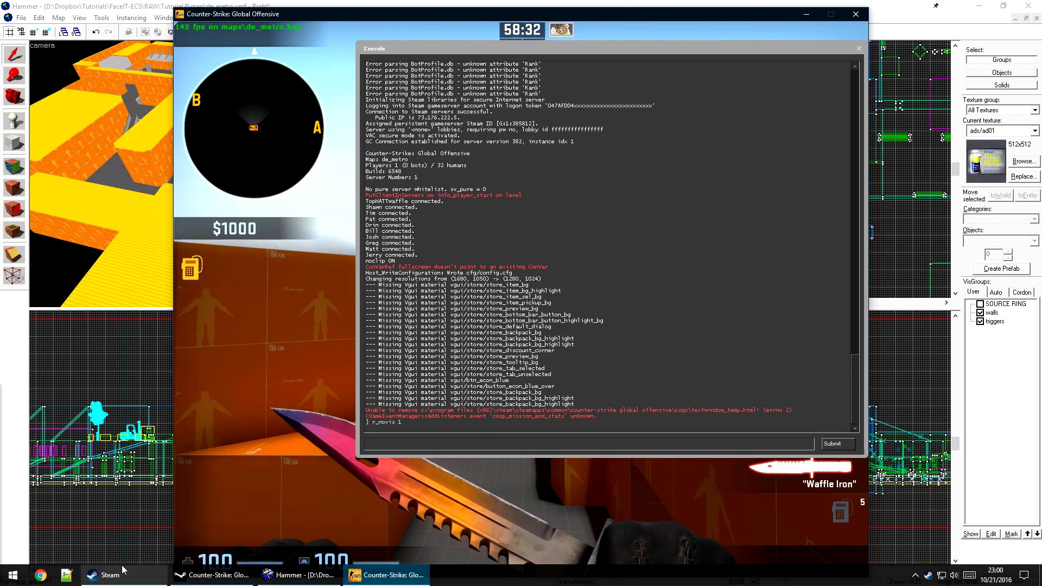
click(40, 574)
text(top)
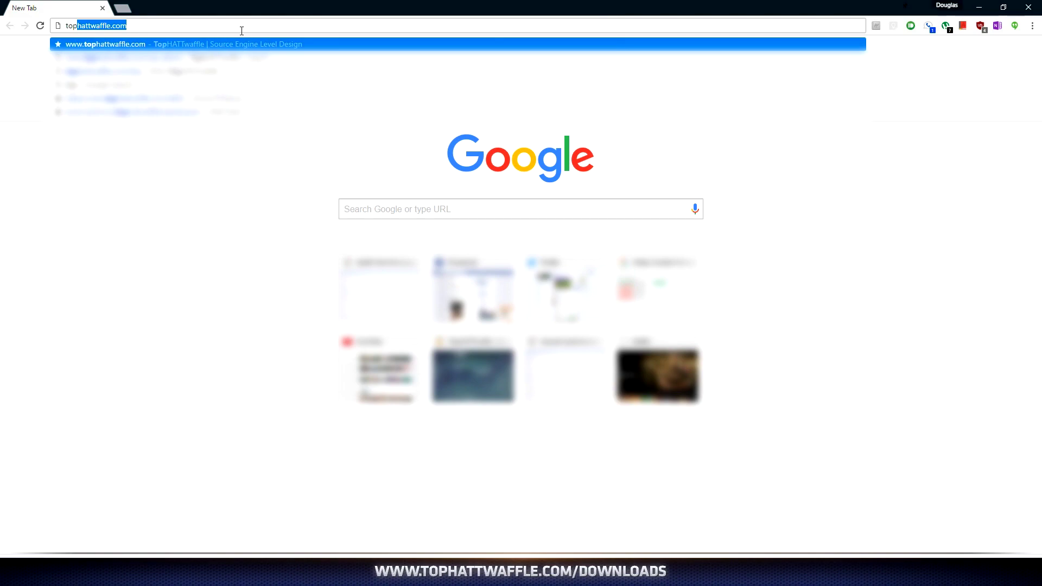
text(hattwaffle.com/dow)
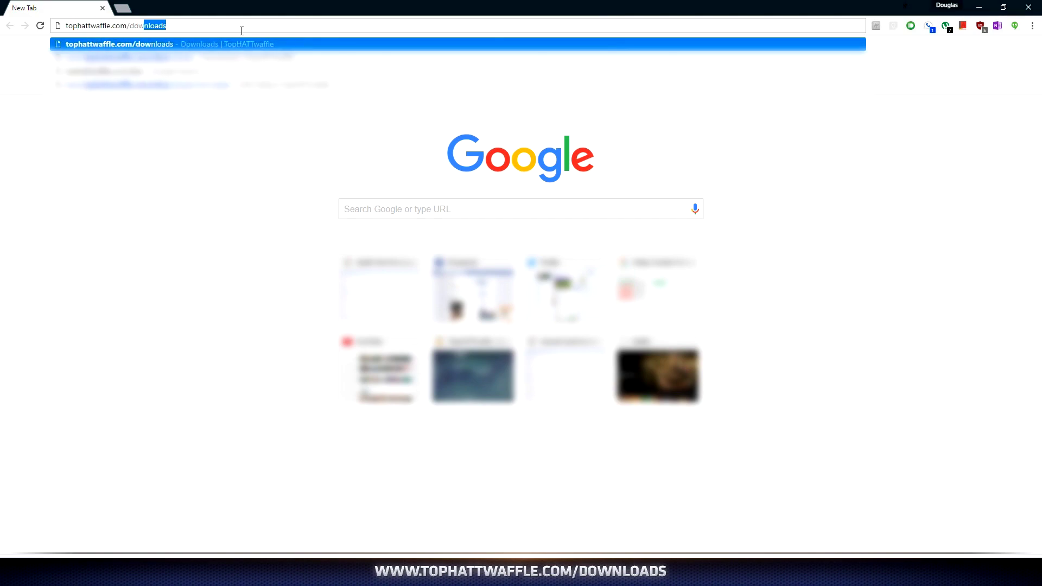
key(Return)
- Find the radar template on the downloads page and open RADAR_TEMPLATE.txt
scroll(655, 332, down, 15)
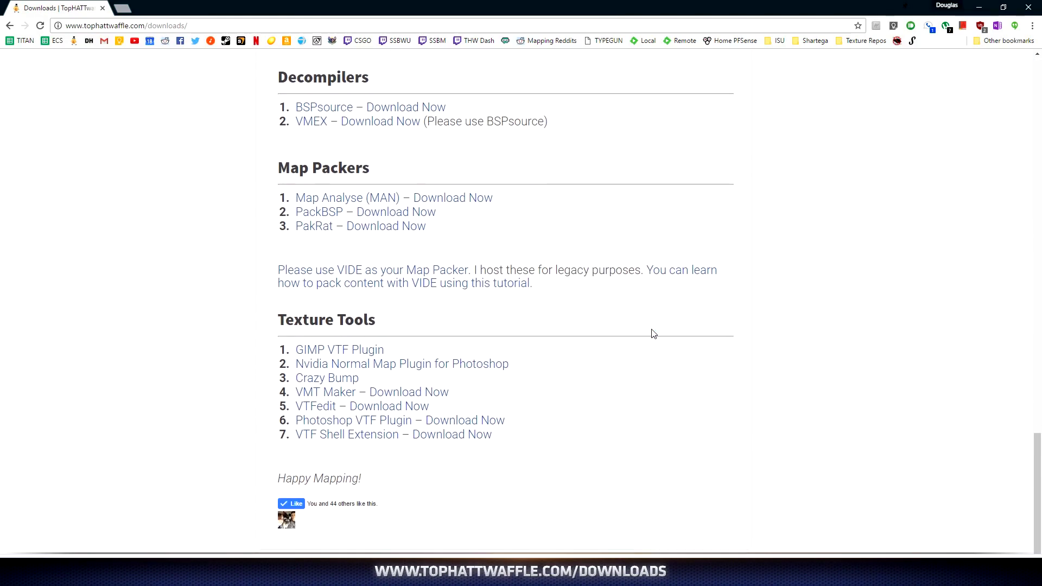
scroll(380, 170, up, 3)
scroll(321, 145, up, 3)
drag(270, 181, 320, 175)
click(361, 180)
click(331, 359)
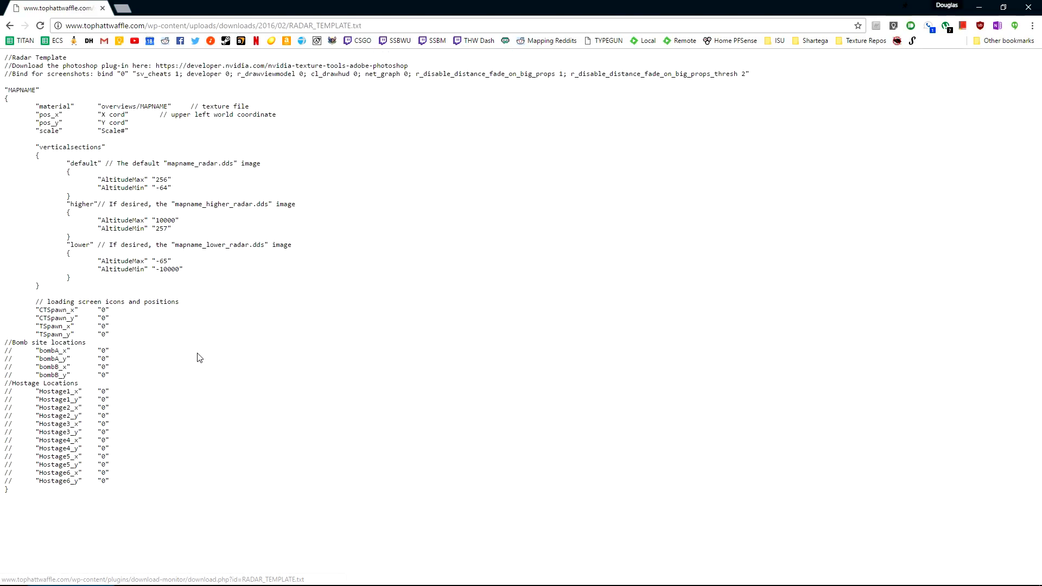
- Copy the full radar template text from the browser and paste it into a new Notepad++ document
drag(184, 492, 4, 56)
right_click(28, 72)
click(48, 74)
click(129, 576)
key(ctrl+v)
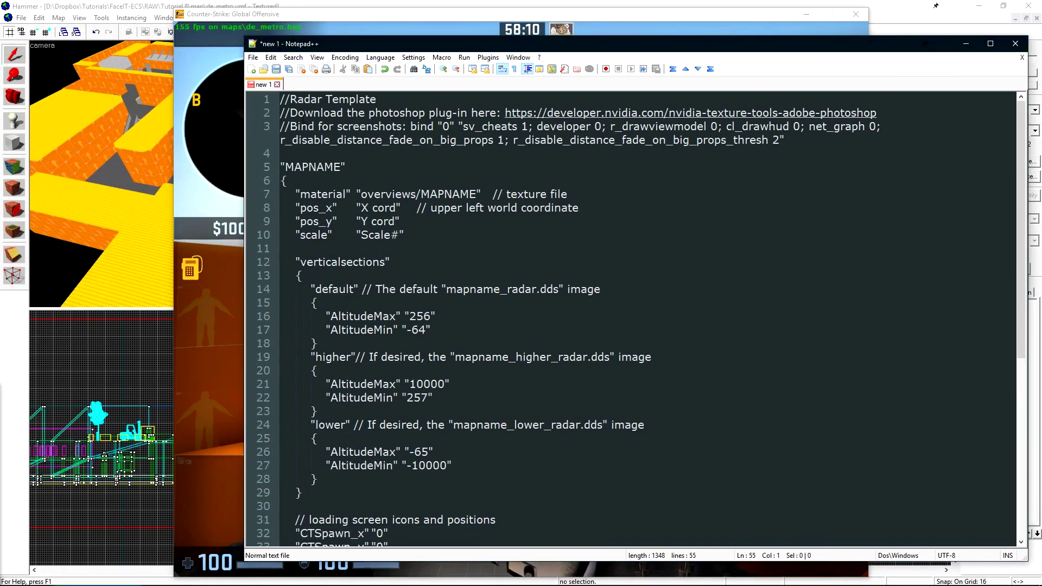
- Copy the screenshot bind's command string from sv_cheats 1 through r_disable_distance_fade_on_big_props_thresh 2
drag(296, 127, 418, 126)
click(468, 128)
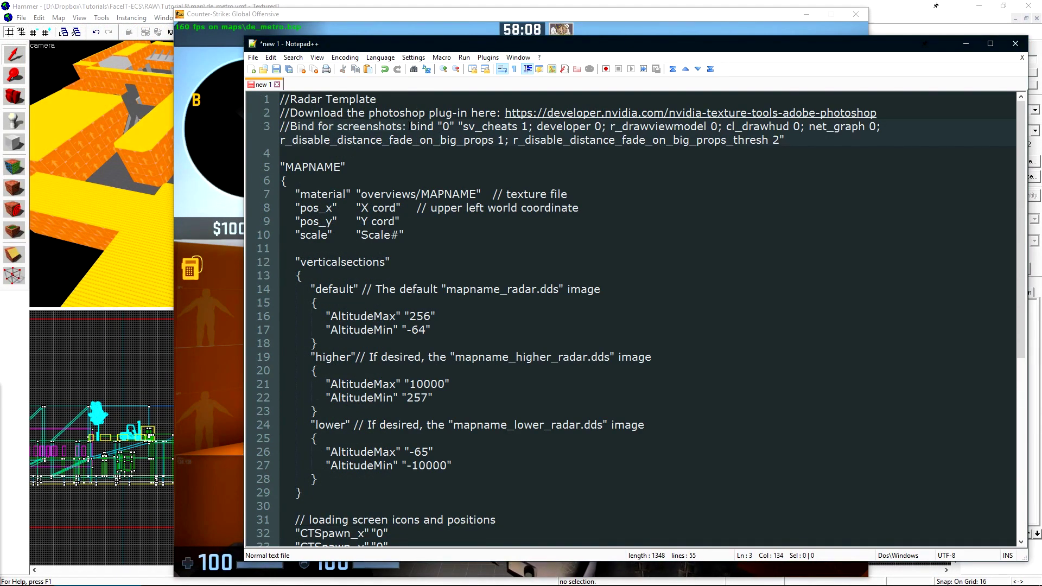
drag(463, 128, 780, 141)
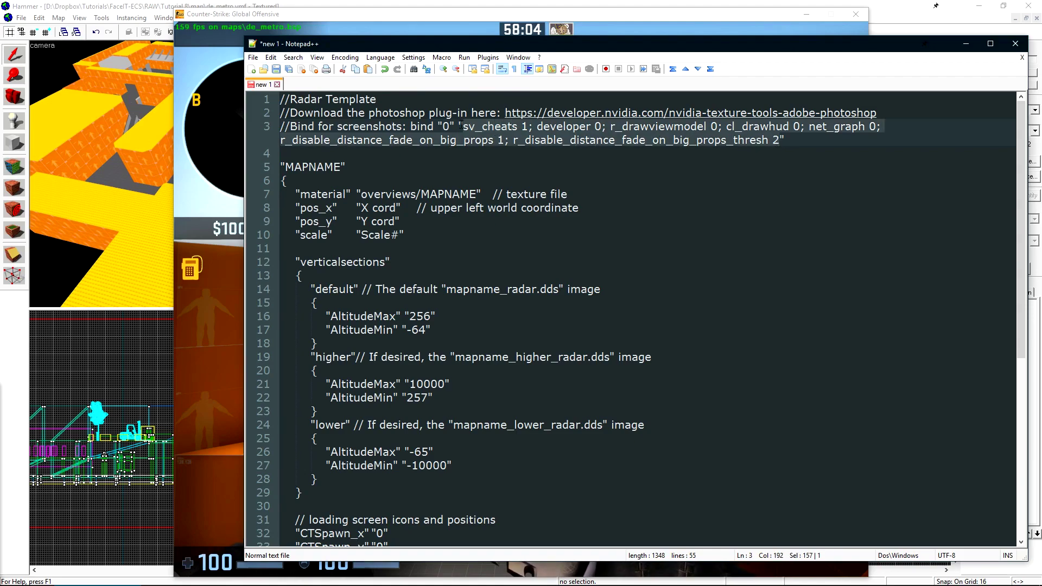
right_click(705, 133)
click(722, 144)
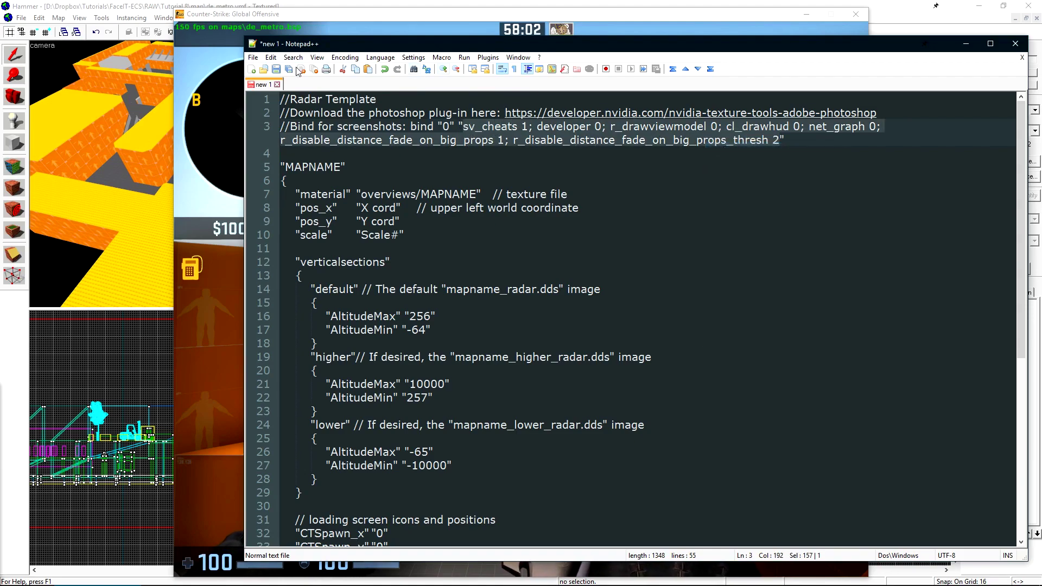
- Run the copied screenshot commands in the game console, including r_drawviewmodel 0, cl_drawhud 0 and net_graph 0
click(202, 117)
right_click(458, 446)
click(476, 465)
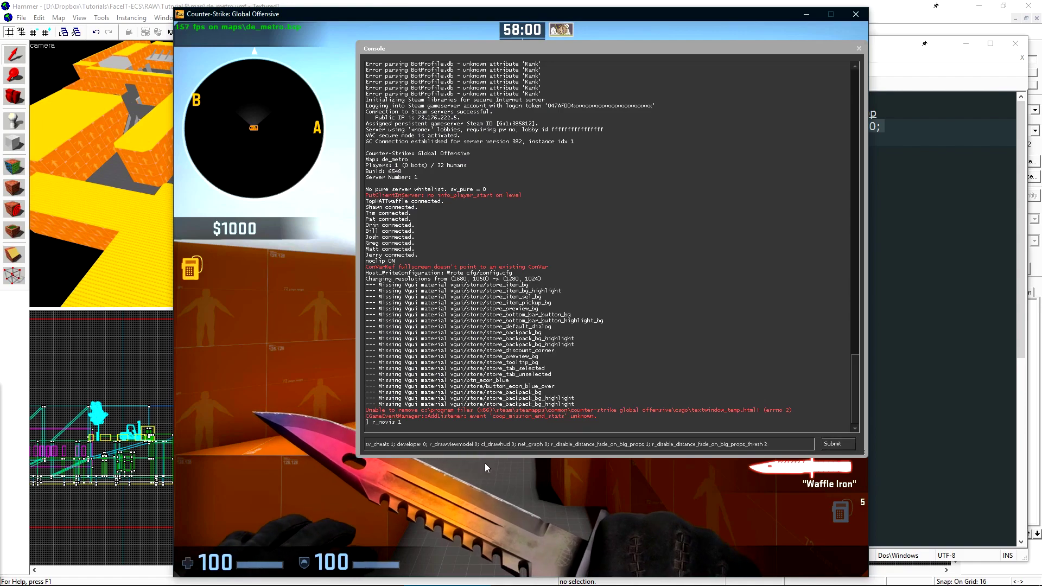
click(837, 444)
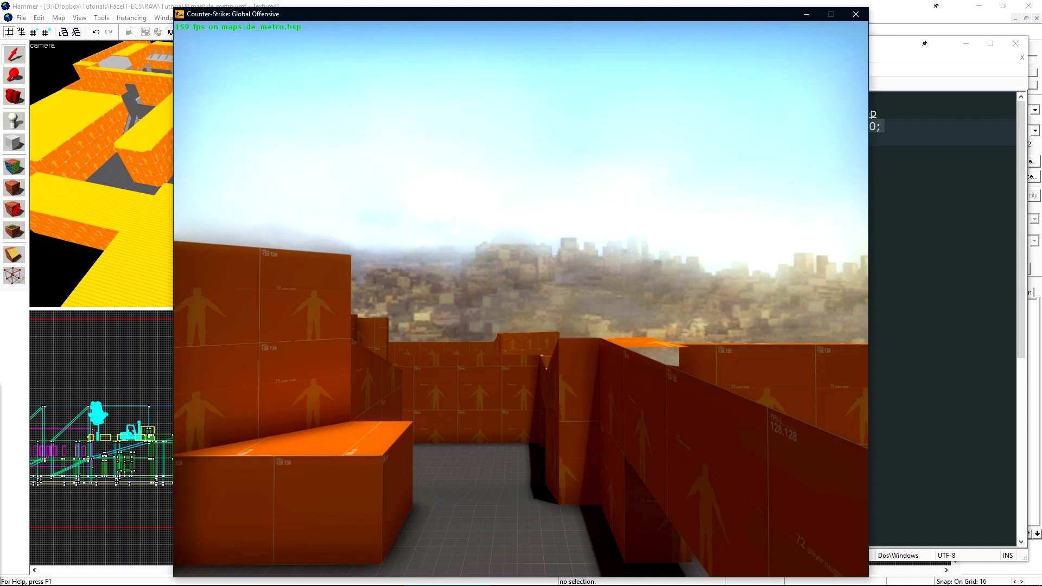
key(grave)
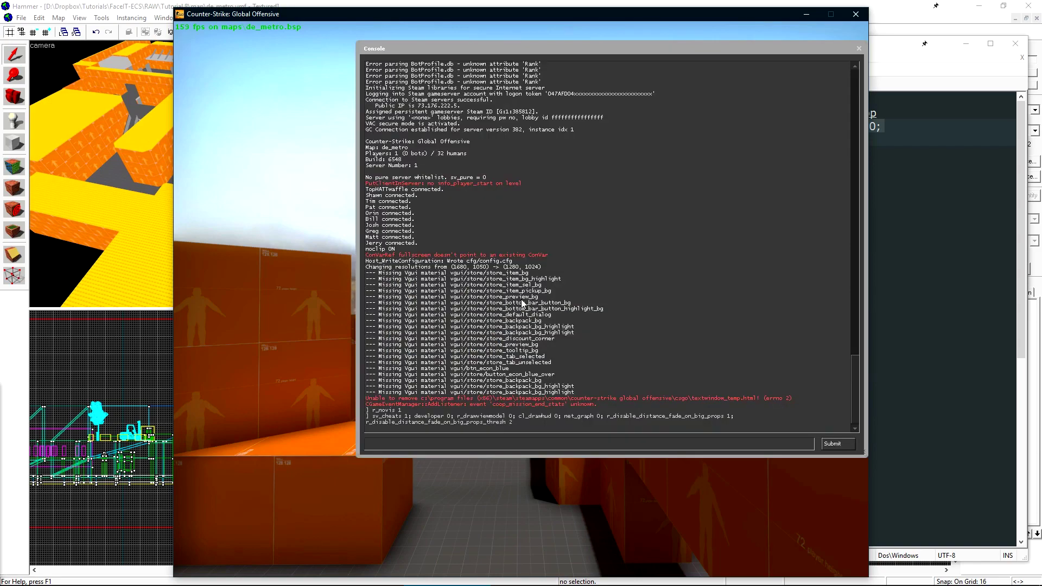
- Set cl_leveloverviewmarker to 1024 and cl_showfps to 0 in the game console, then close the console
text(cl)
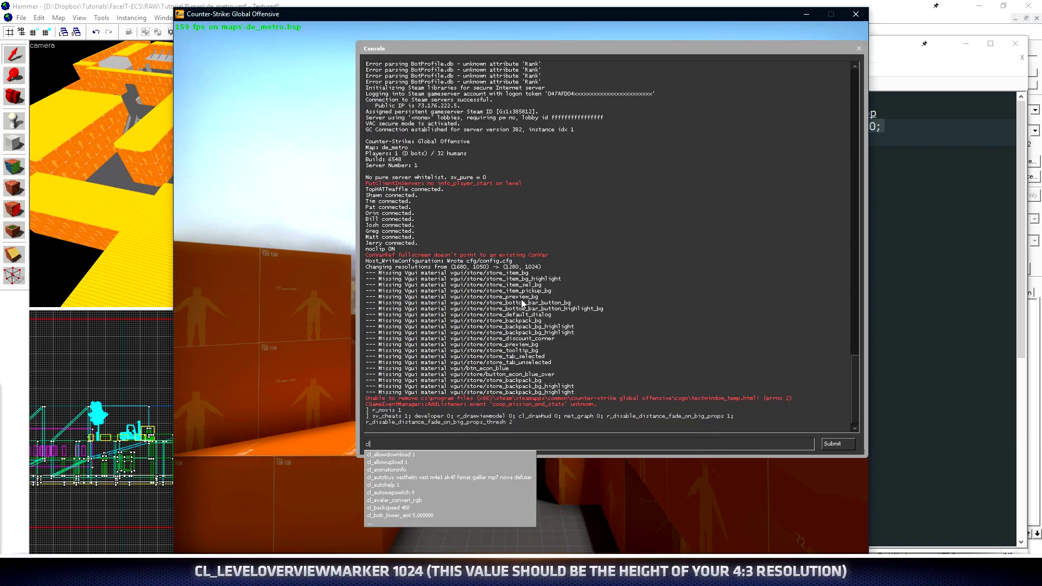
text(_leveloverviewmarker )
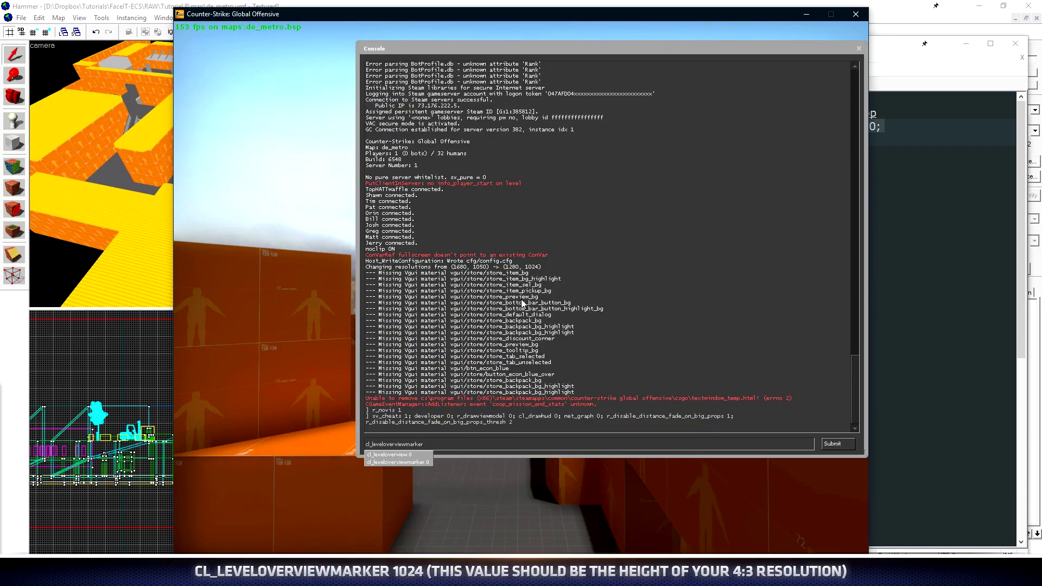
text(1024)
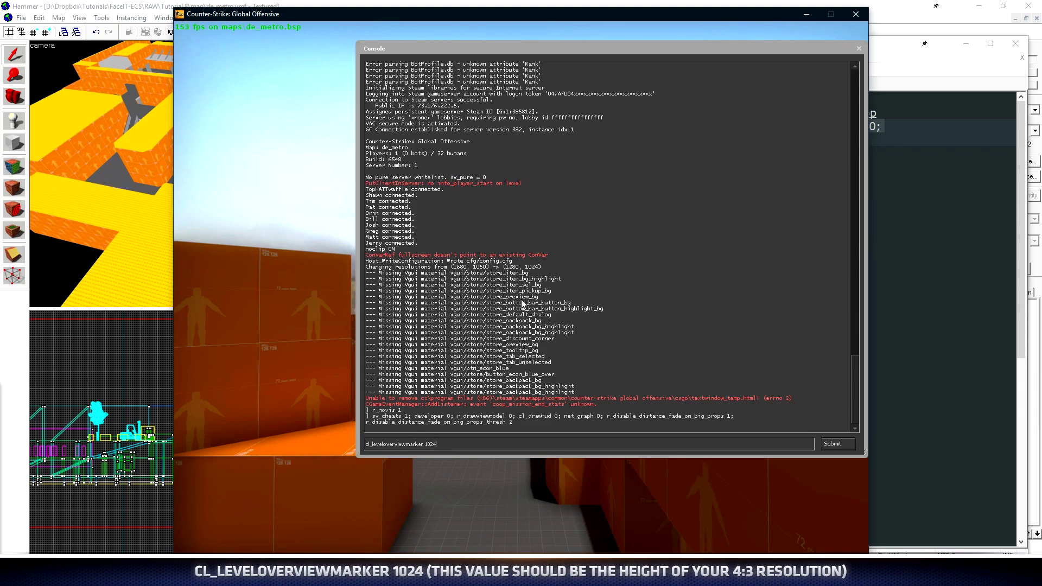
key(Return)
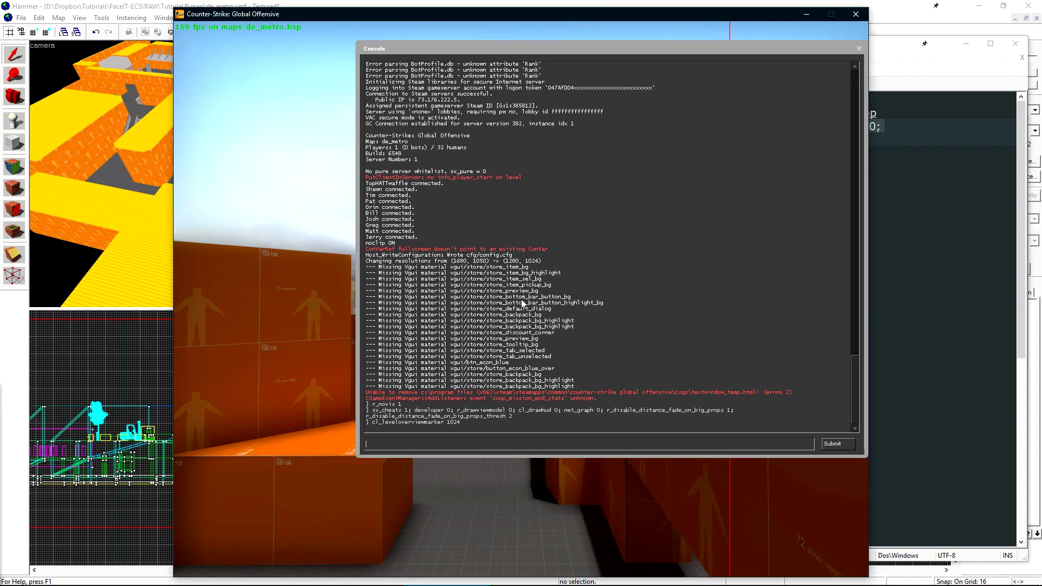
key(grave)
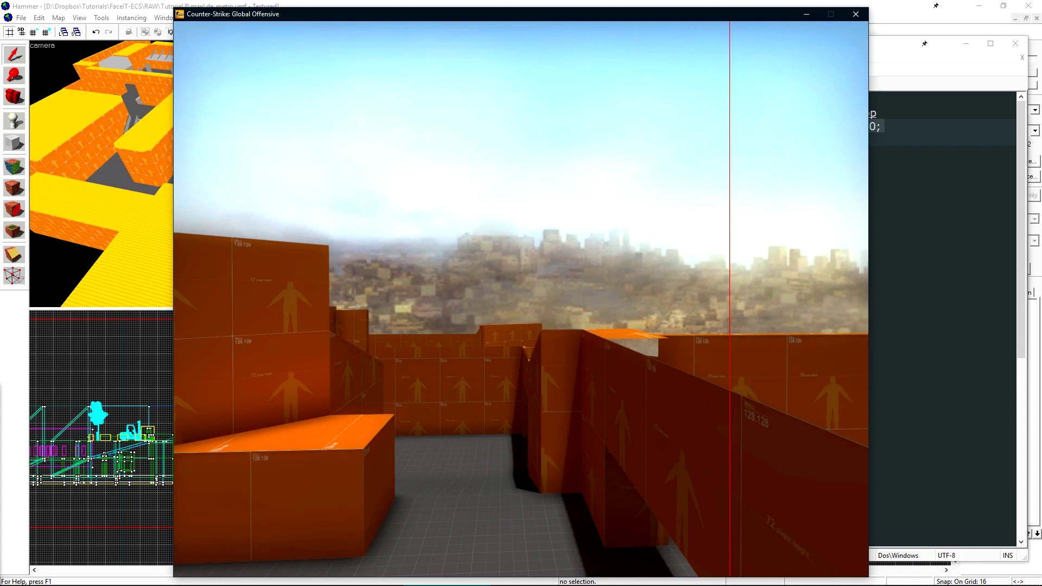
- Try the level overview at scale 4 with cl_leveloverview
key(grave)
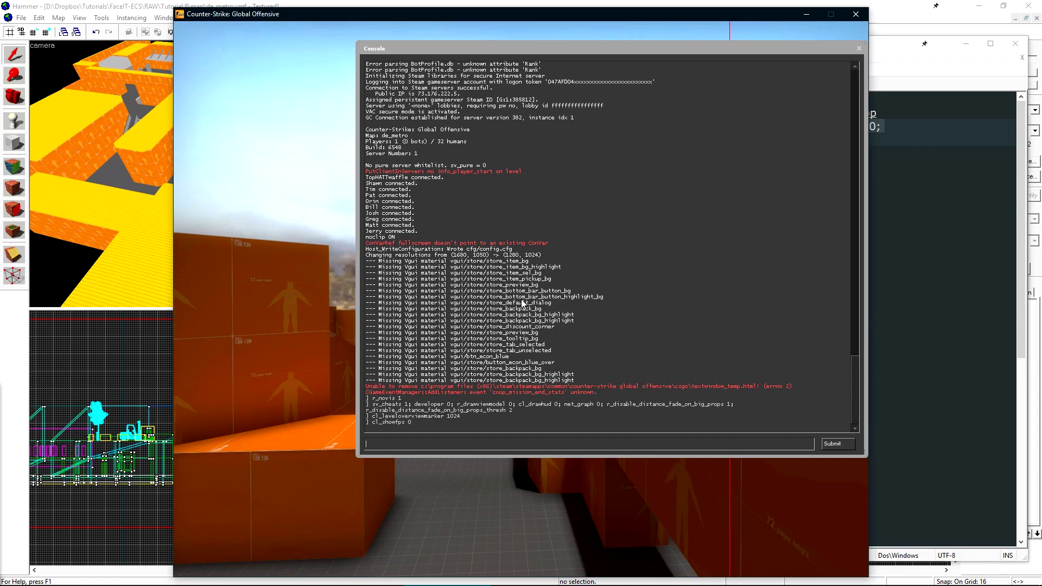
text(cl_leveloverview )
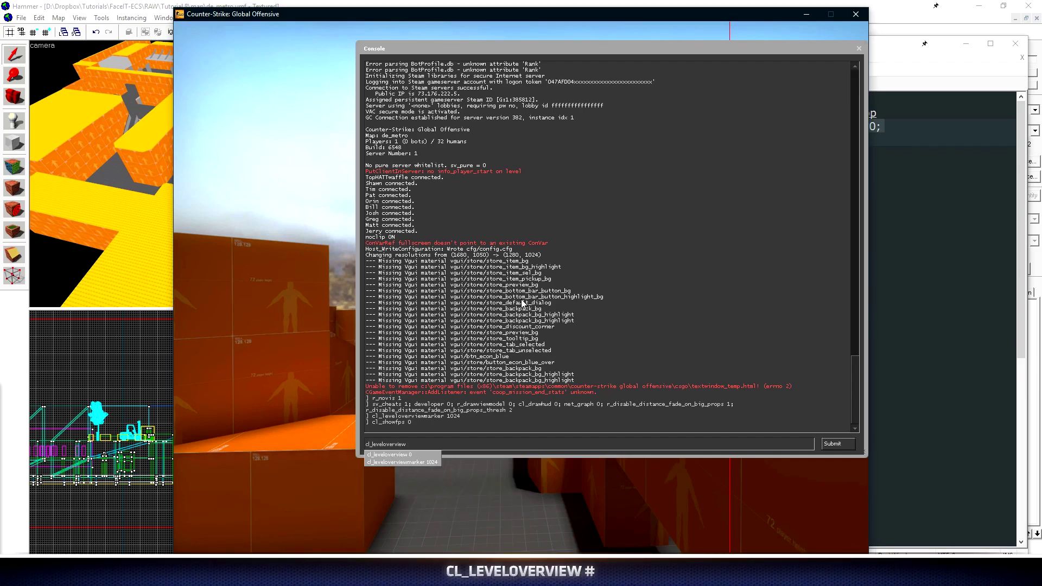
text(4)
key(Return)
key(grave)
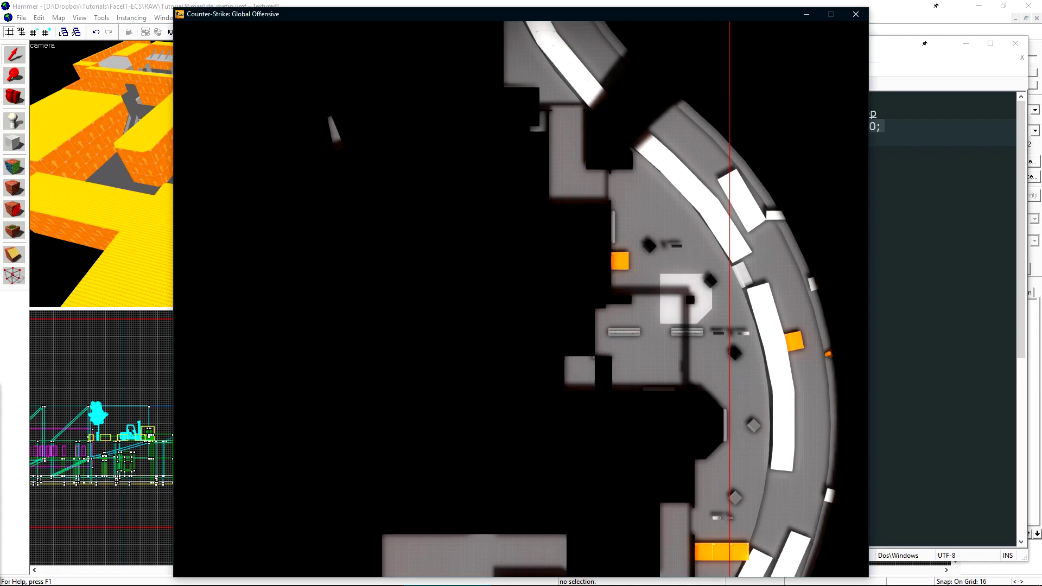
- Set cl_leveloverview to 6 and shift the map so it lies inside the red marker line
key(grave)
key(Up)
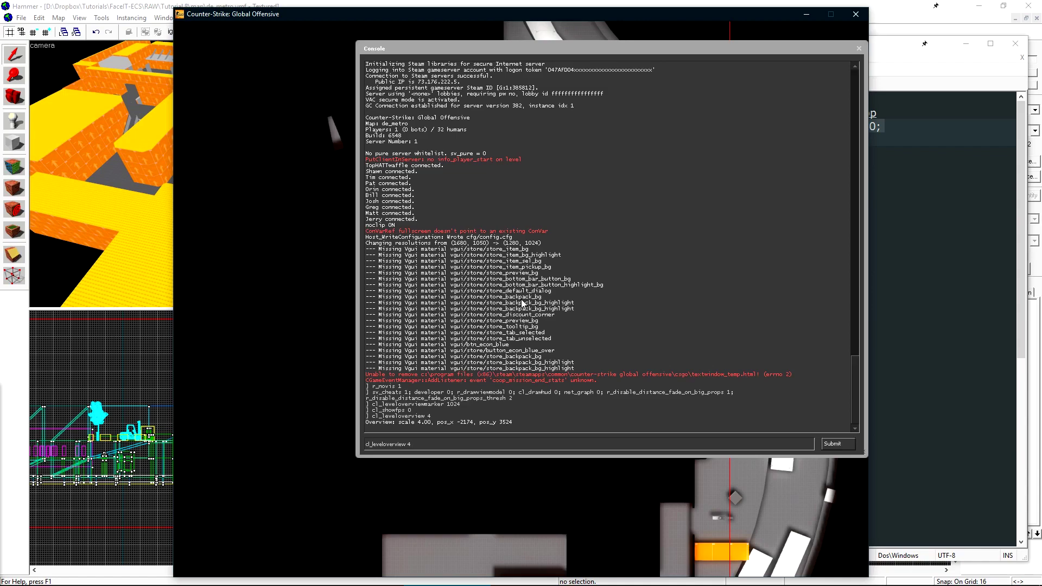
key(BackSpace)
key(BackSpace)
text(6)
key(Return)
key(grave)
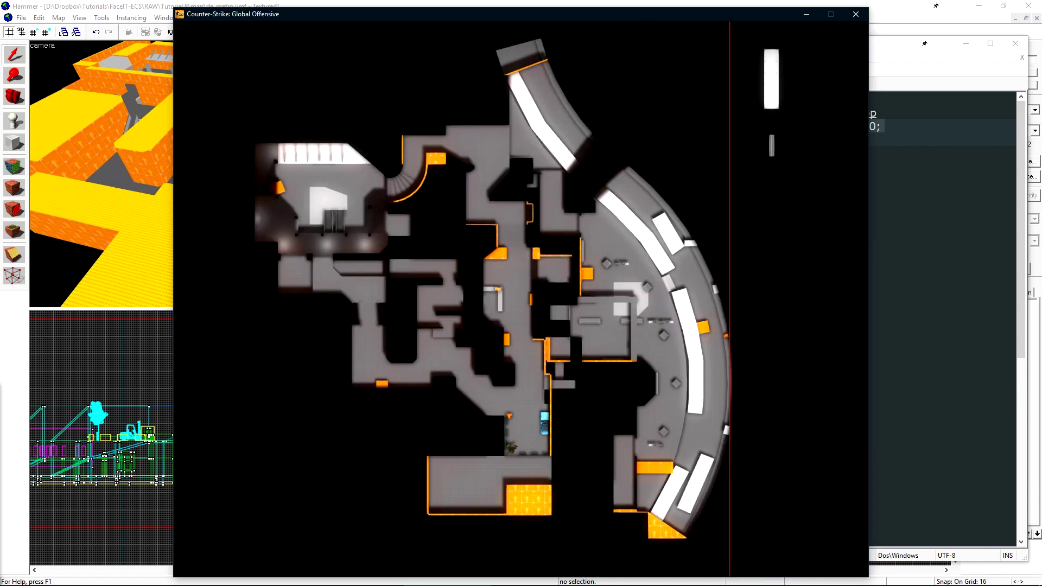
key(d)
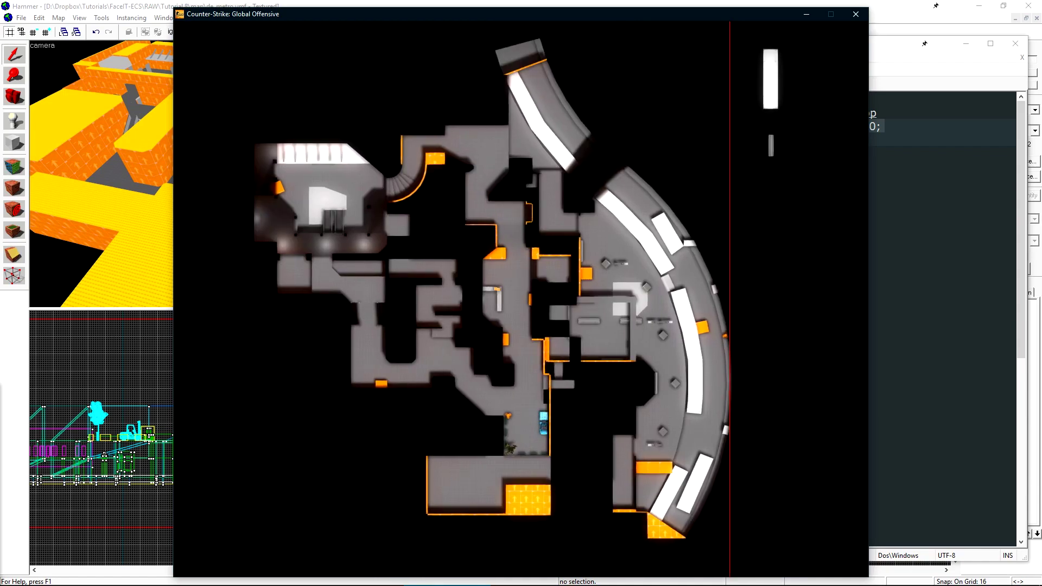
key(d)
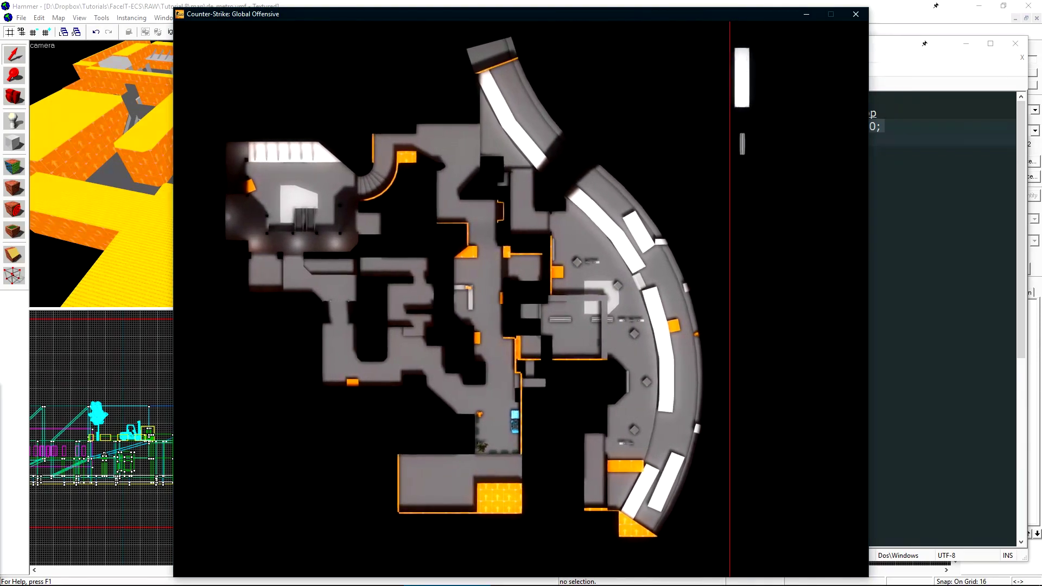
- Set cl_leveloverview to 5.7 and shrink the console window so that it no longer covers the map
key(grave)
key(Up)
key(BackSpace)
text(5.7)
key(Return)
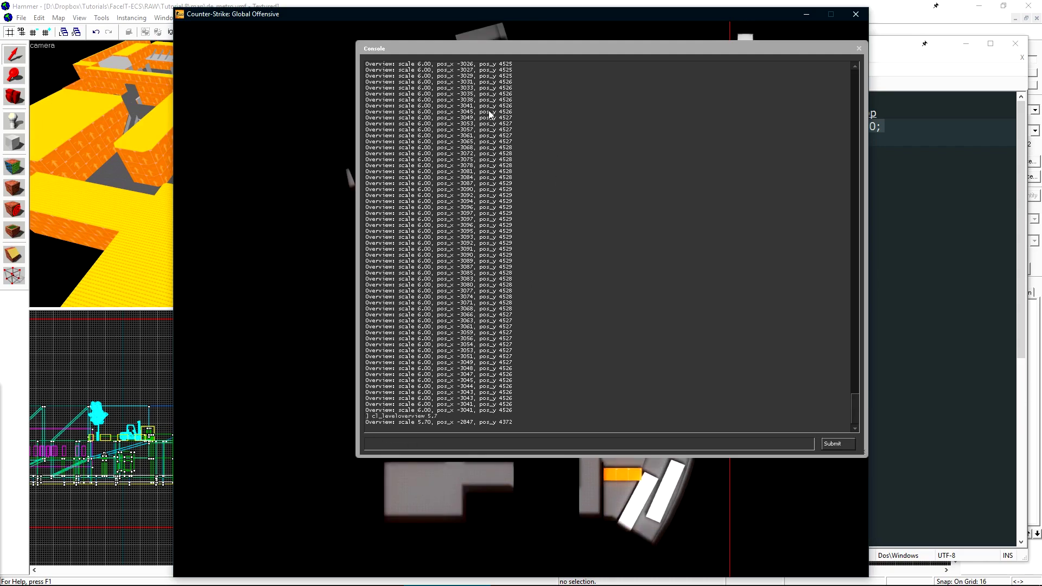
drag(358, 457, 749, 120)
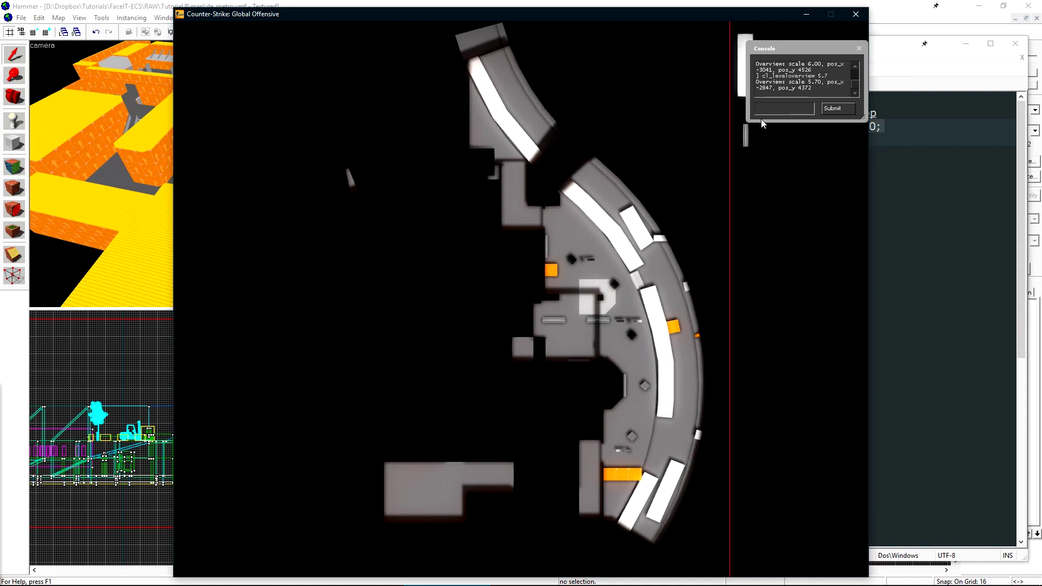
drag(748, 121, 738, 140)
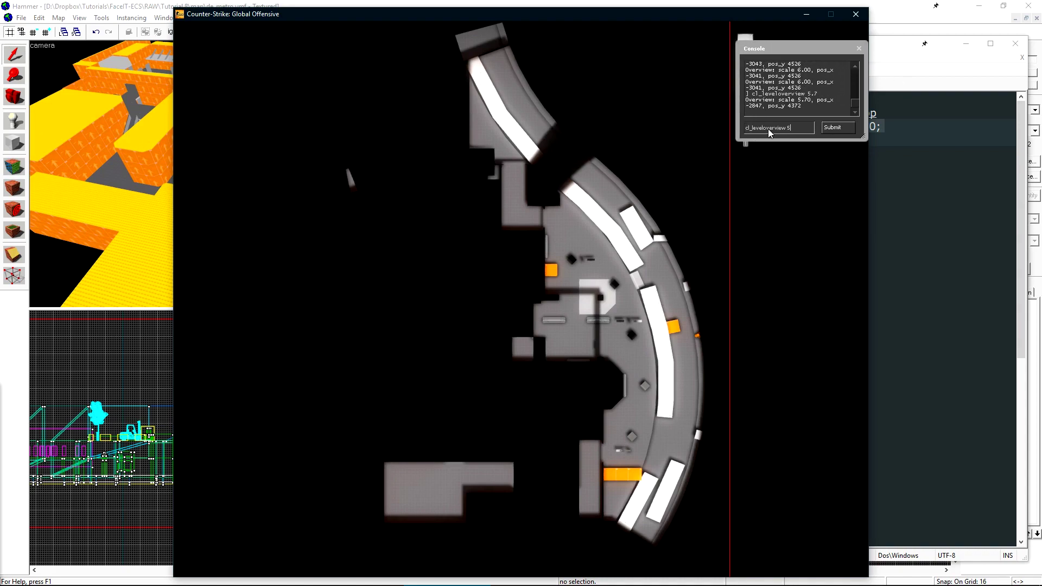
- Turn the level overview off with cl_leveloverview 0 and fly the camera high above the level
key(BackSpace)
key(BackSpace)
key(BackSpace)
text(0)
key(Return)
key(Escape)
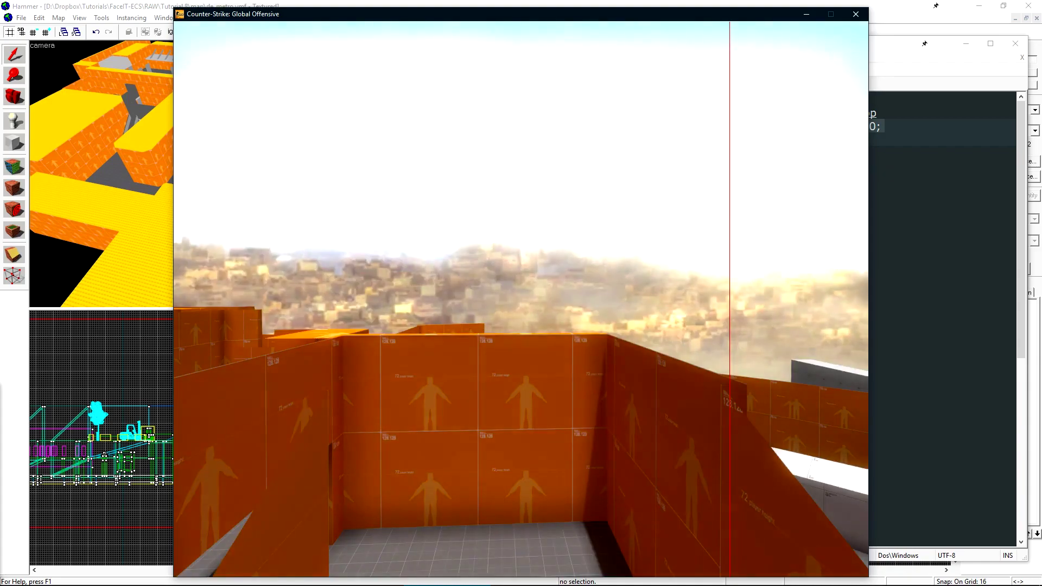
key(s)
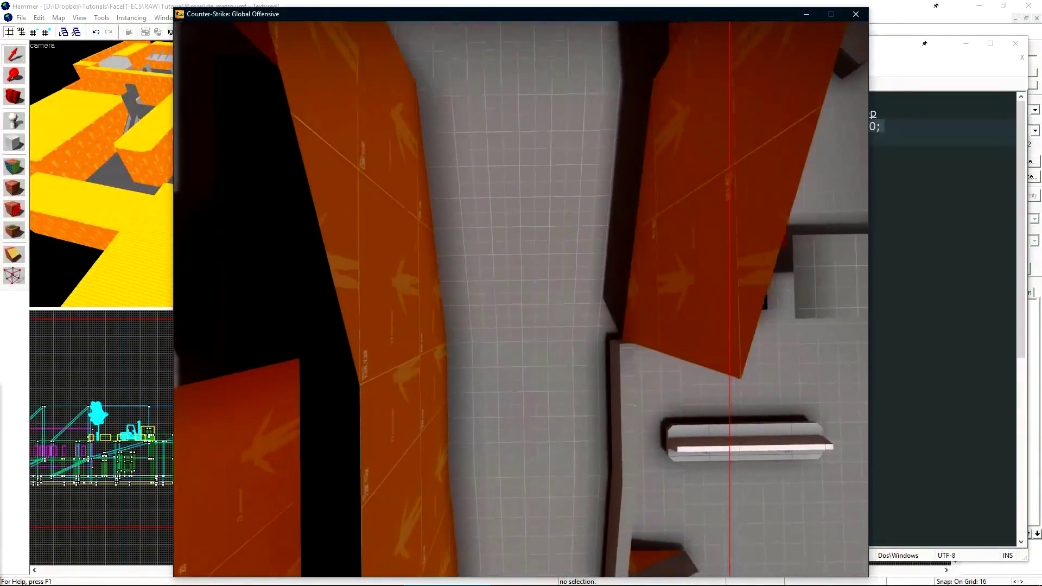
key(s)
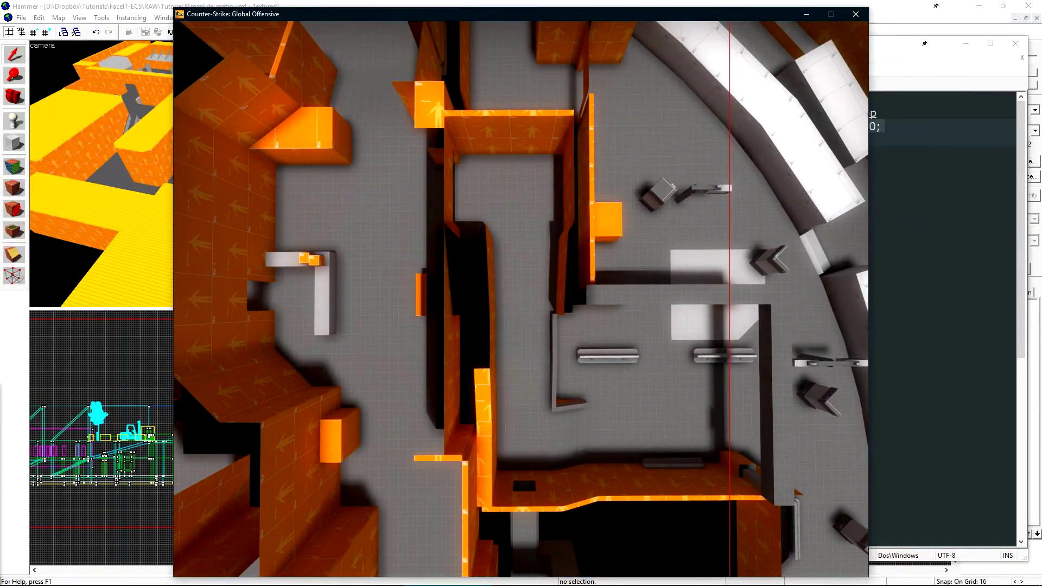
- Show the level overview at scale 5.7 from the raised camera and nudge the map sideways
key(grave)
text(cl_leveloverview 5.7)
key(Return)
key(grave)
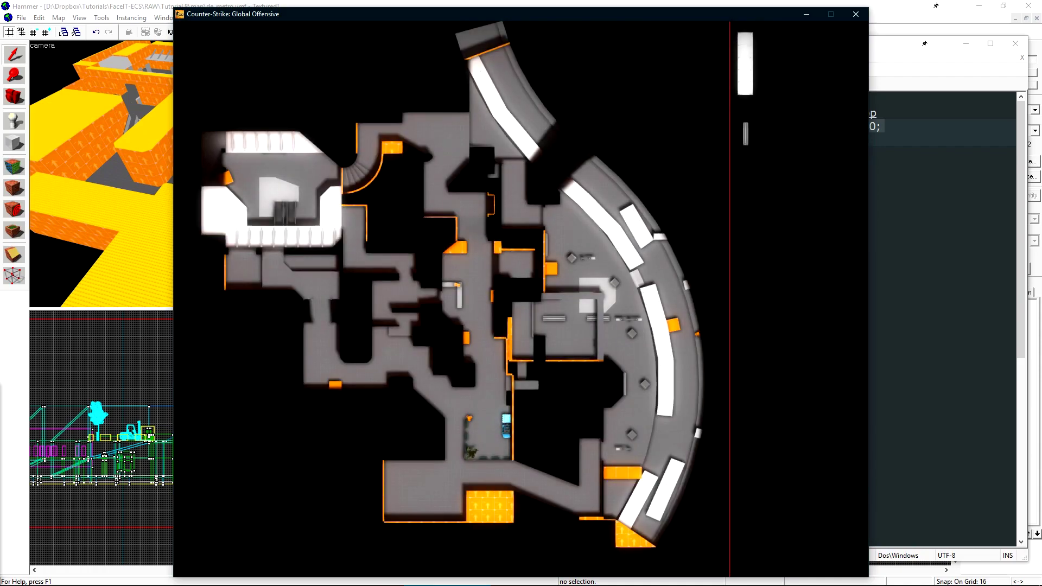
key(d)
- Set cl_leveloverview back to 0 to leave the overview and reposition the camera over the level
key(grave)
key(Up)
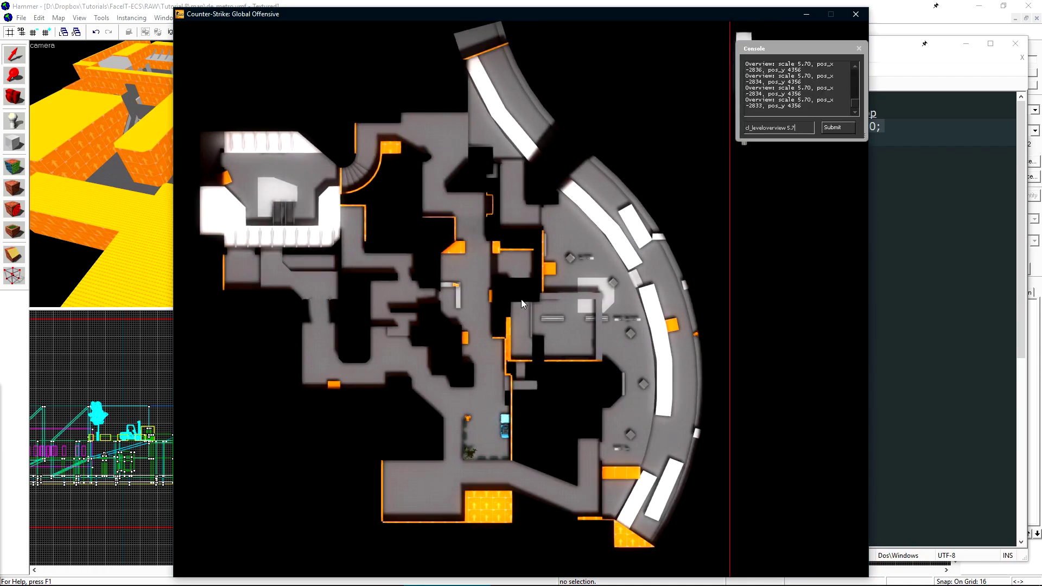
key(BackSpace)
key(BackSpace)
key(BackSpace)
text(0)
key(Return)
key(grave)
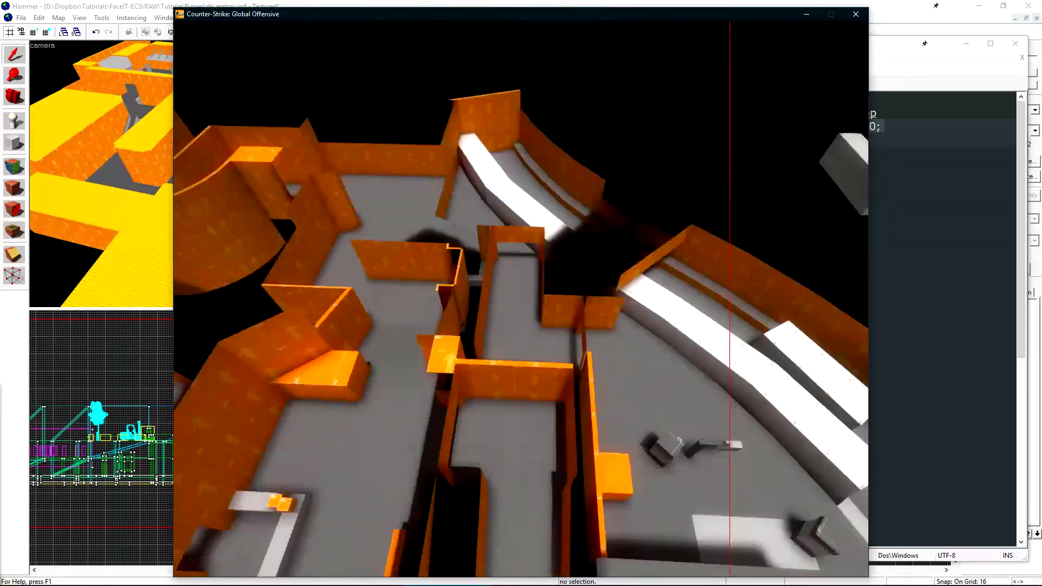
- Restore the level overview at scale 5.7 and center the whole map between the window edge and the red marker line
key(grave)
key(Up)
key(BackSpace)
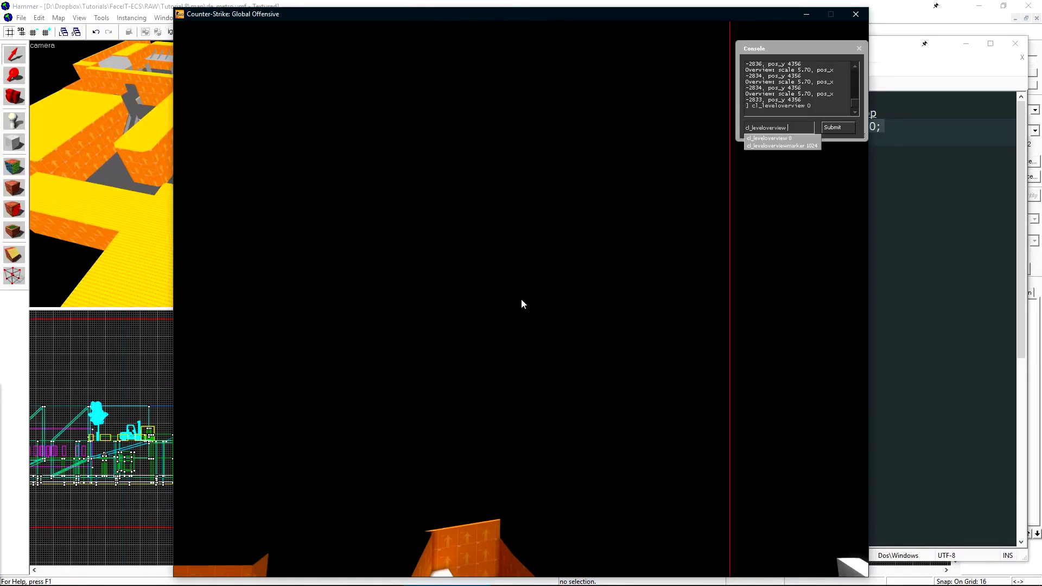
text(5.7)
key(Return)
key(grave)
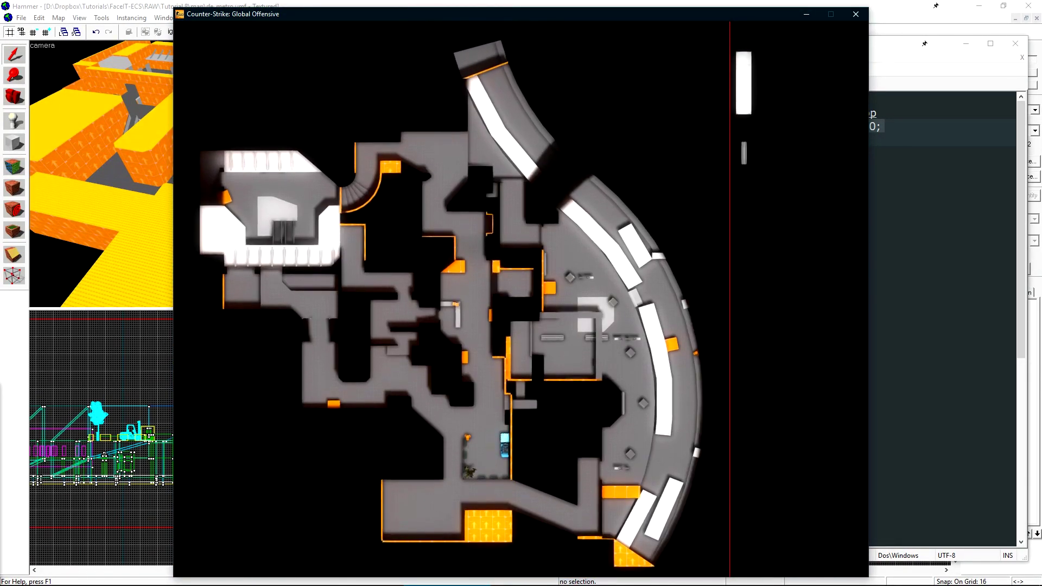
key(a)
key(d)
key(a)
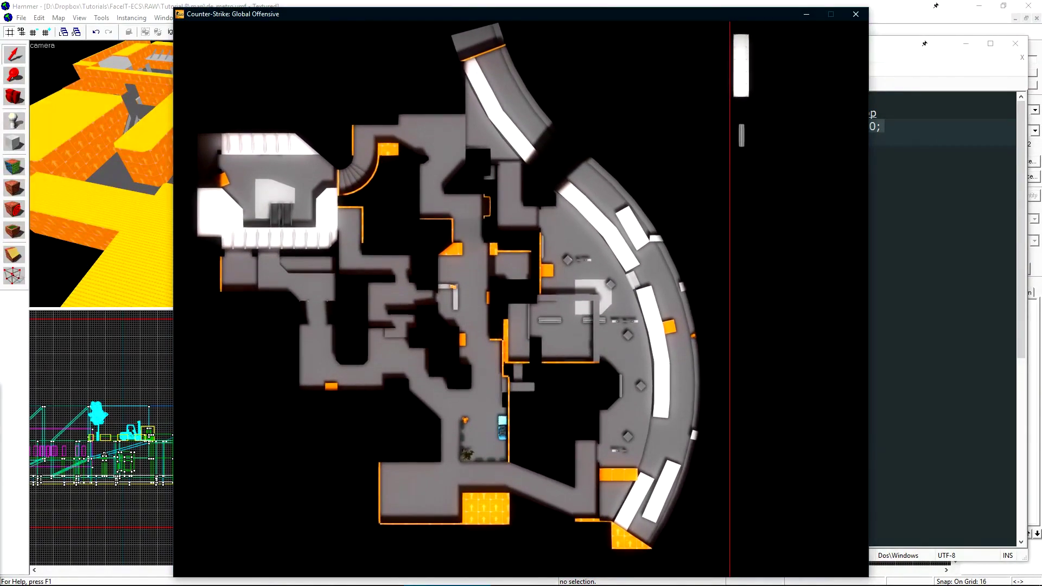
key(w)
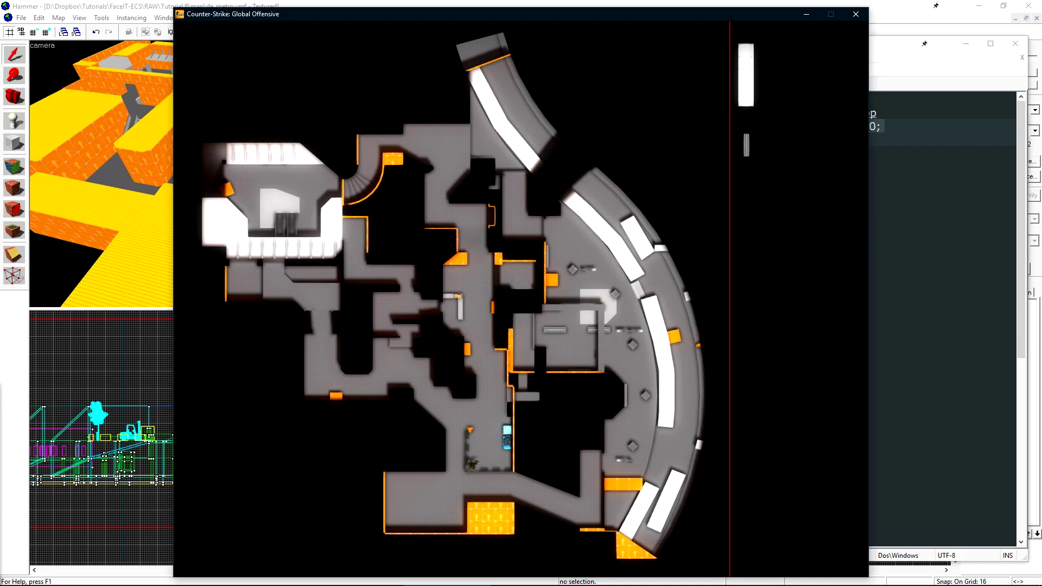
- Widen the console and copy its last overview line containing scale, pos_x and pos_y
key(grave)
drag(738, 141, 594, 157)
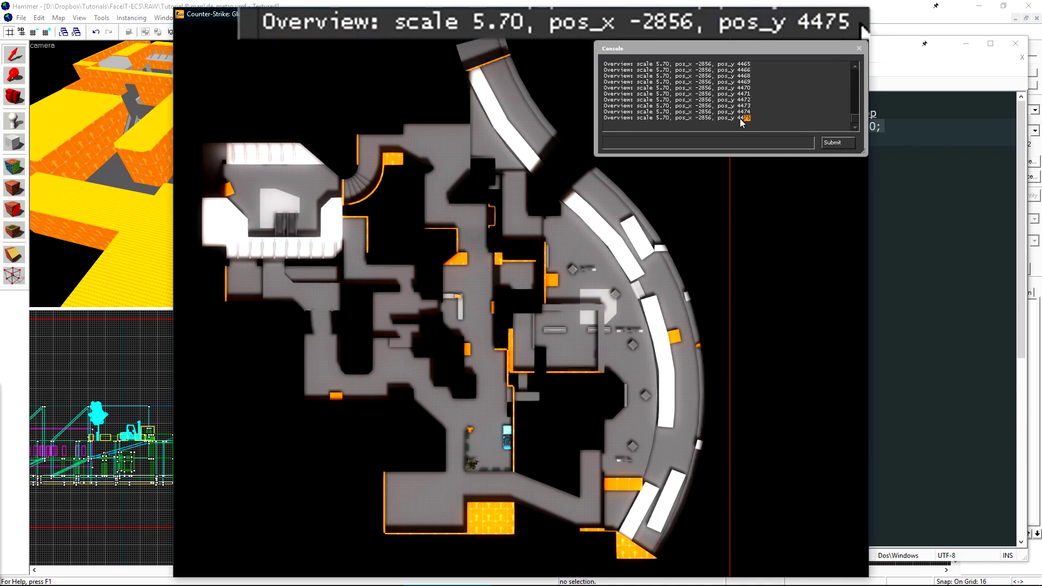
drag(751, 118, 630, 124)
right_click(641, 118)
drag(751, 119, 603, 119)
right_click(620, 120)
click(627, 125)
- Switch to Notepad++ and paste the copied line as a comment above "MAPNAME": Overview: scale 5.70, pos_x -2856, pos_y 4475
key(alt+Tab)
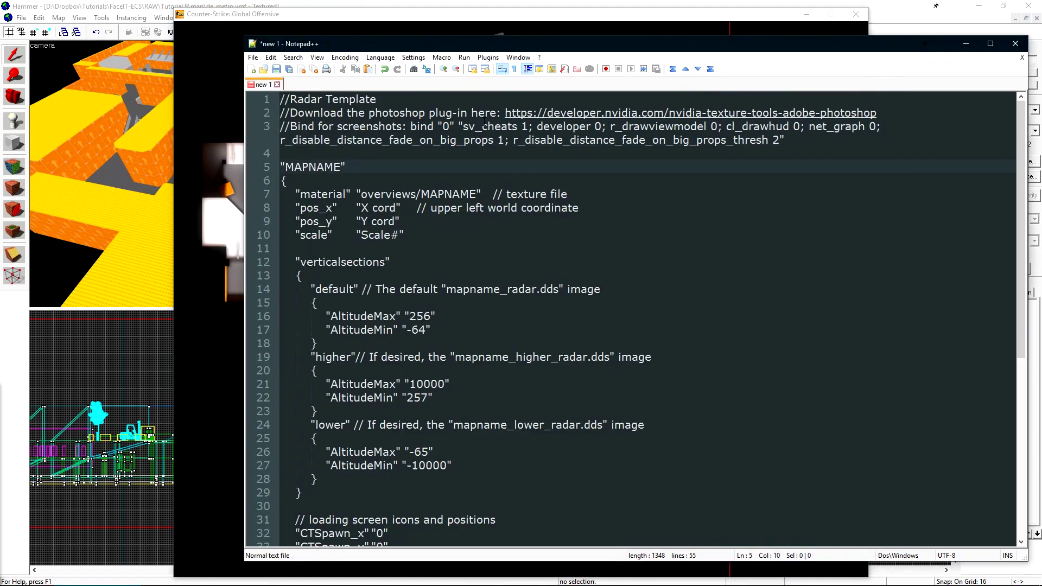
click(319, 154)
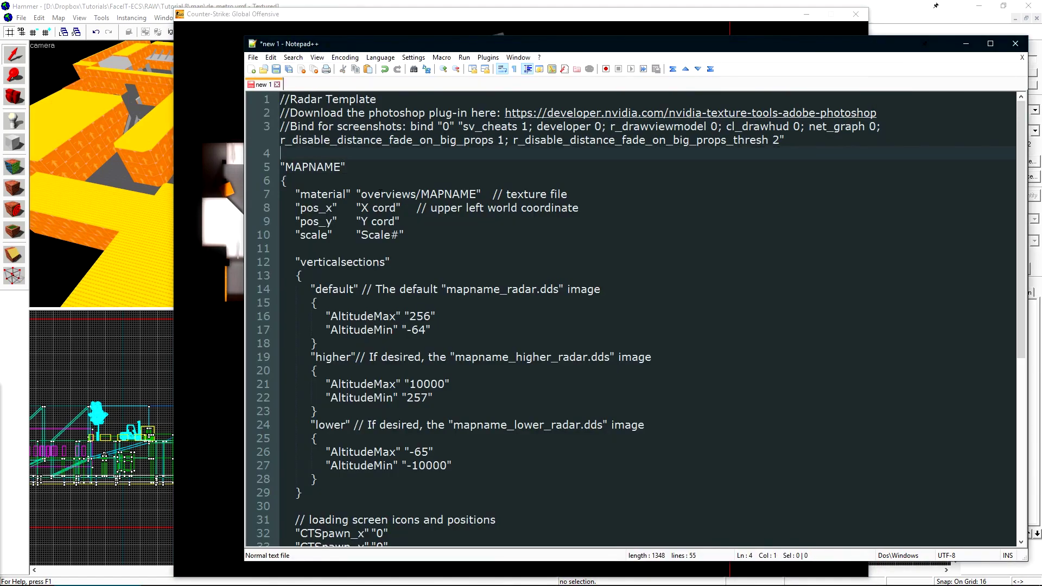
text(//)
key(ctrl+v)
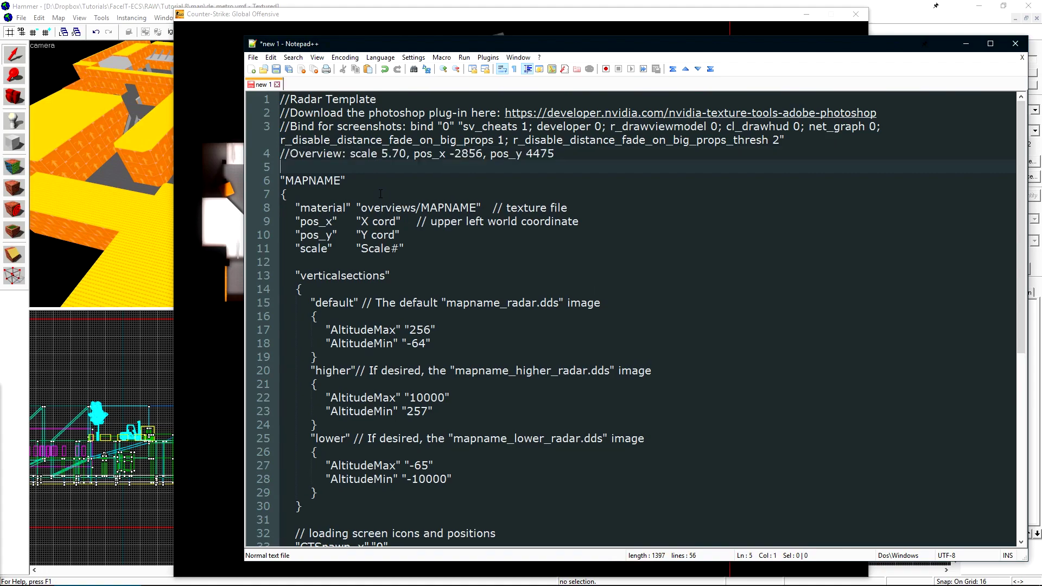
- Return to the game, run getpos in the console and copy the resulting setpos and setang line
key(alt+Tab)
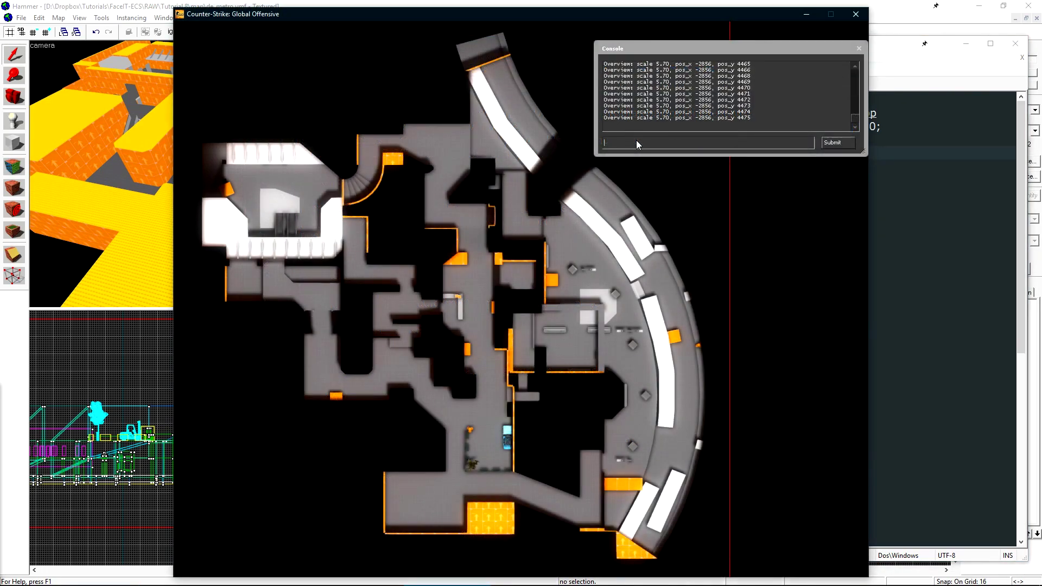
text(getpos)
key(Return)
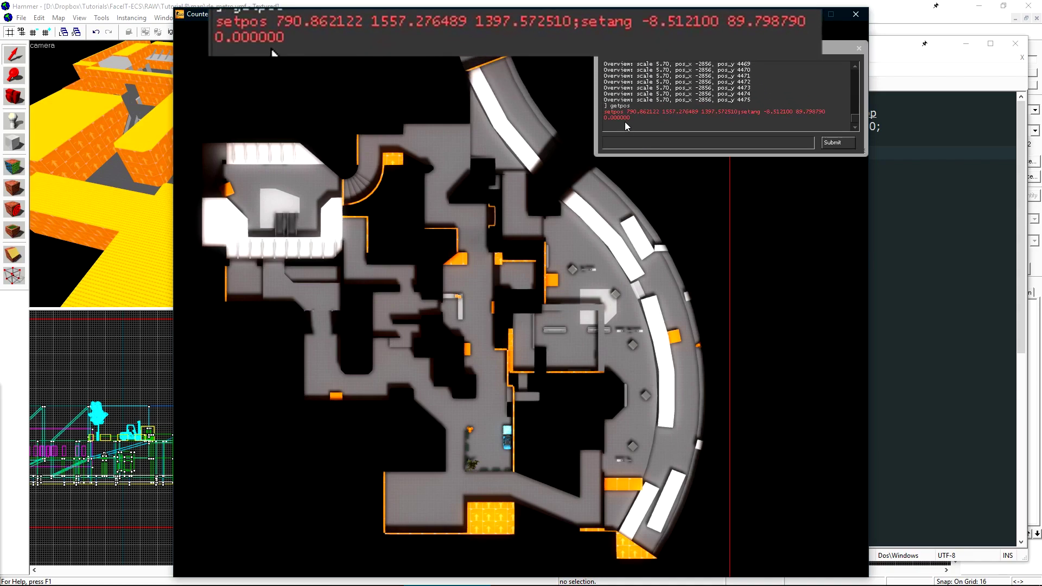
drag(632, 117, 604, 111)
right_click(615, 118)
click(624, 124)
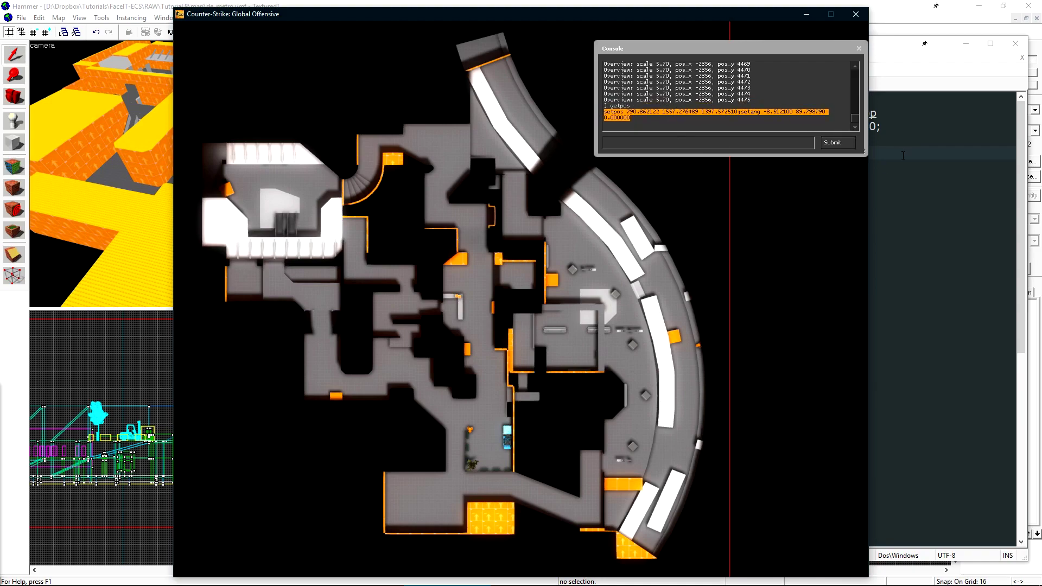
- Paste the copied position into the Notepad++ template as a comment below the overview line: setpos 790.862122 1557.276489 1397.572510;setang -8.512100 89.798790 0.000000
click(903, 156)
key(Return)
text(//)
key(ctrl+v)
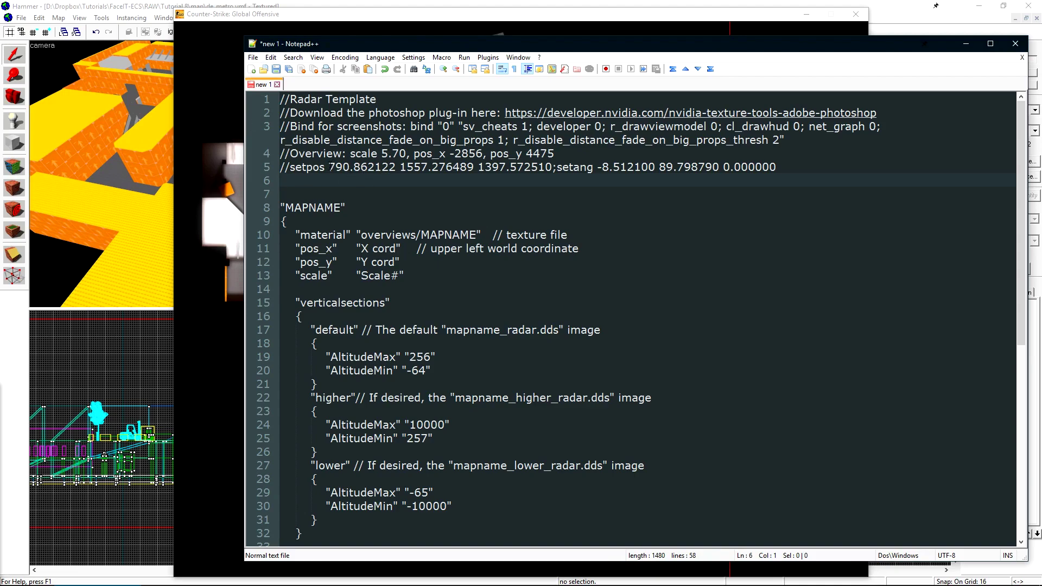
drag(329, 166, 782, 175)
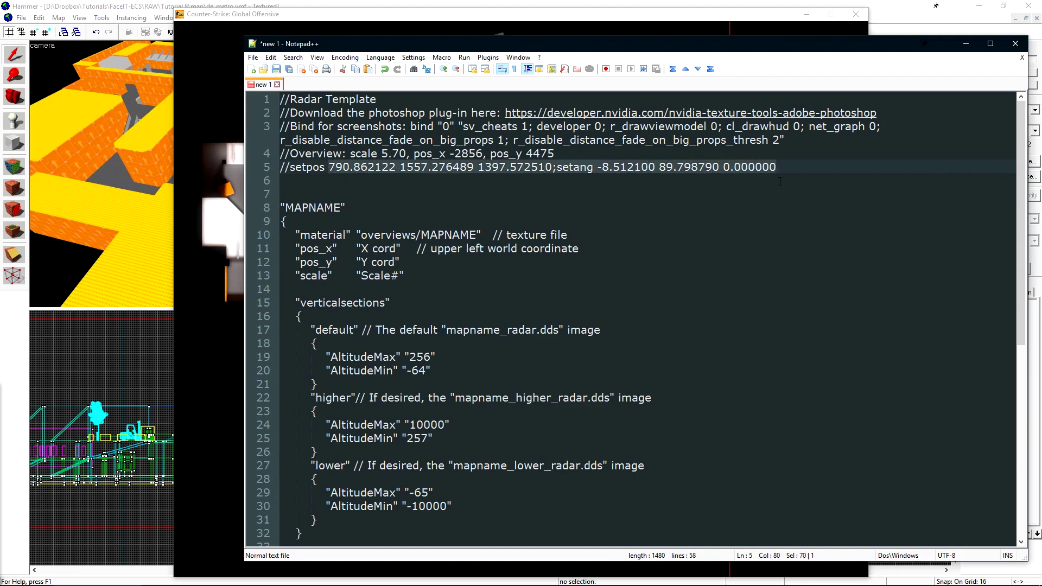
- Switch to the game and save a quality-100 screenshot named radar_metro with the jpeg console command
key(alt+Tab)
text(jpeg)
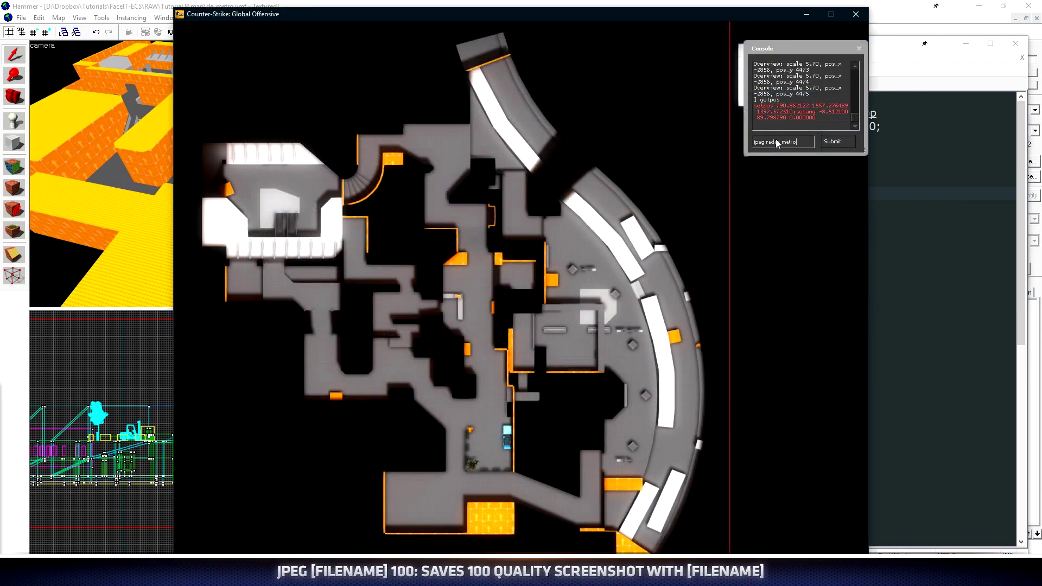
text( radar_metro 100)
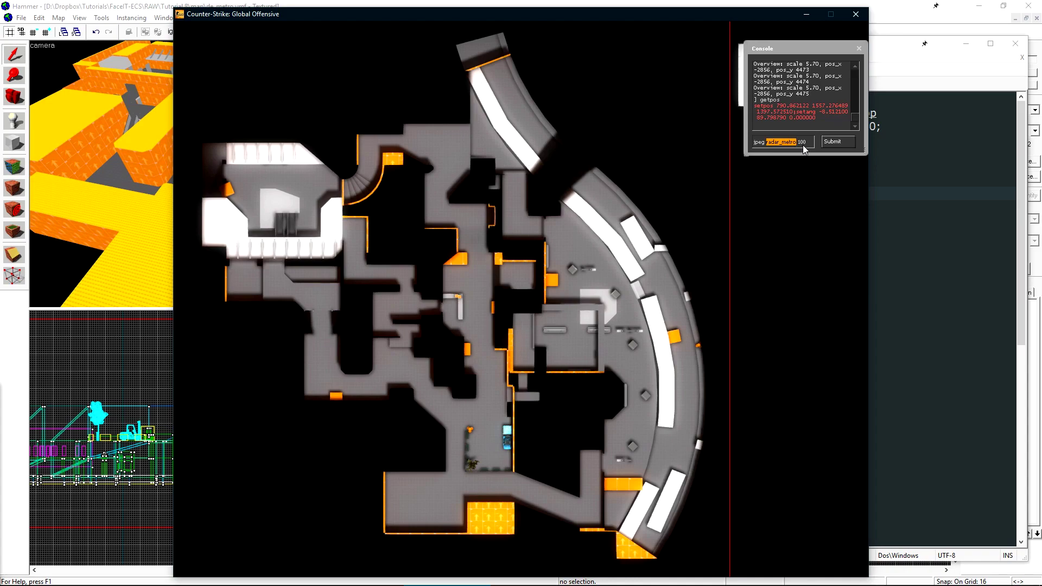
click(838, 141)
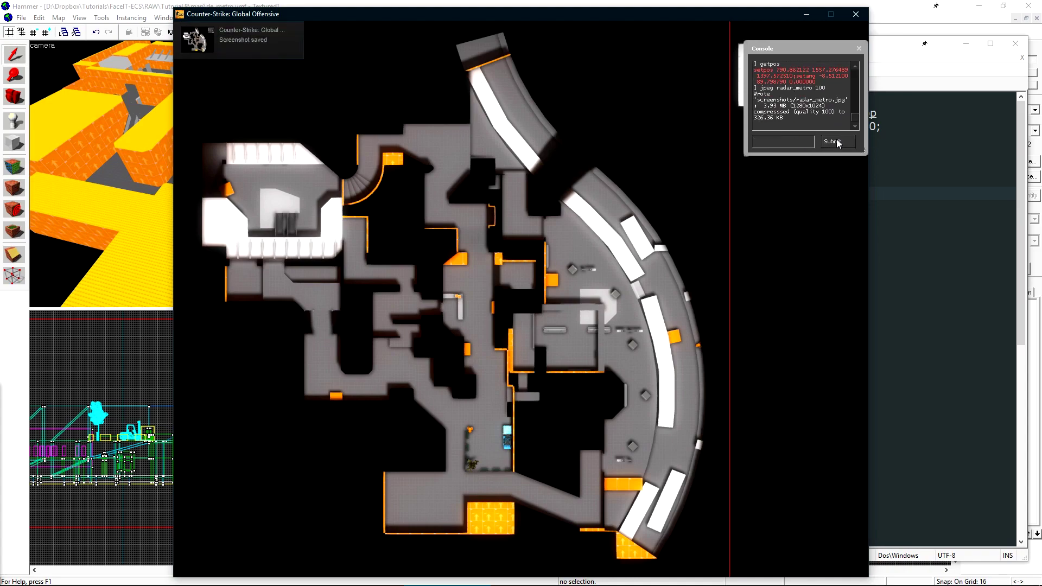
drag(812, 100, 793, 101)
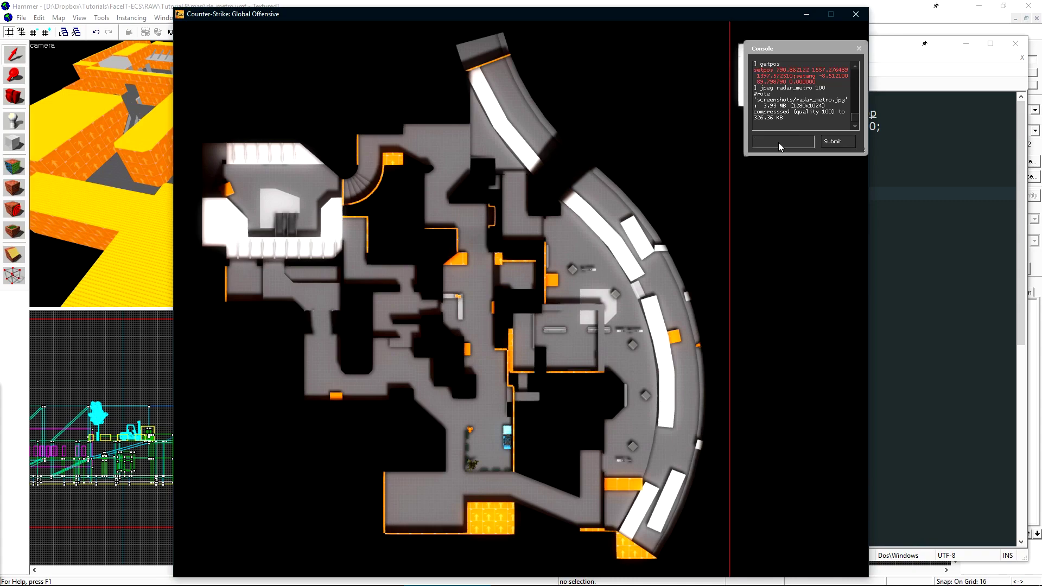
- Review the setpos line recorded in Notepad++, and run it in the game console with the height value set to 397.572510
drag(864, 152, 788, 164)
click(891, 234)
click(353, 167)
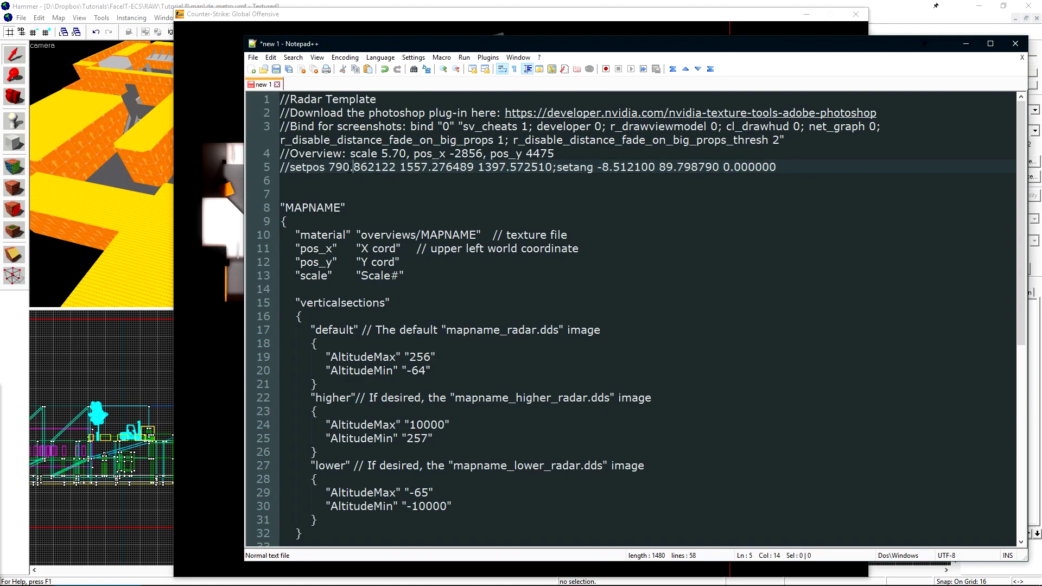
drag(328, 168, 777, 167)
drag(478, 167, 506, 167)
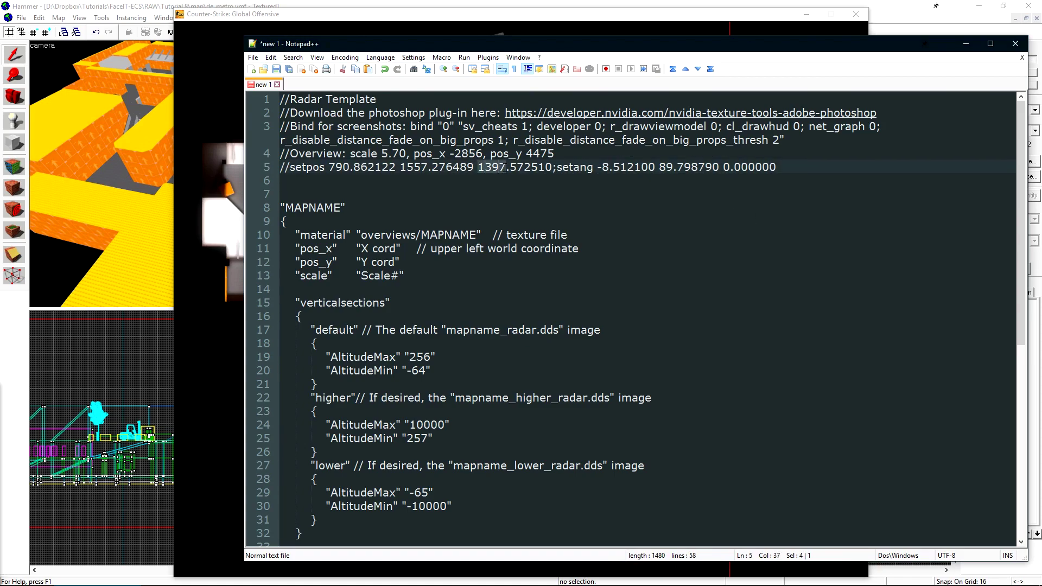
click(576, 17)
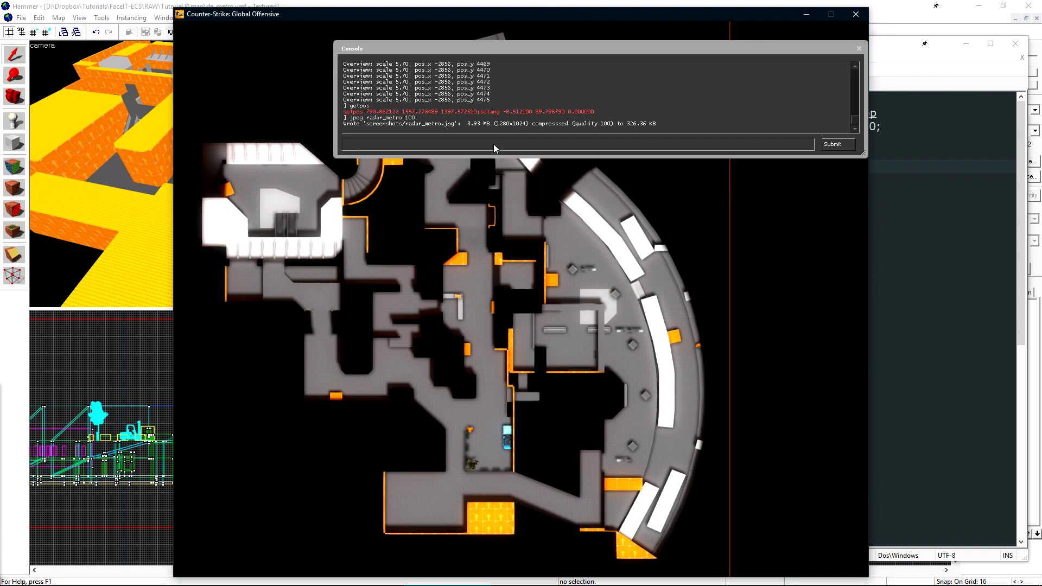
text(setpos 790.862122 1557.276489 1397.572510;setang -8.512100 89.798790 0.000000)
key(Delete)
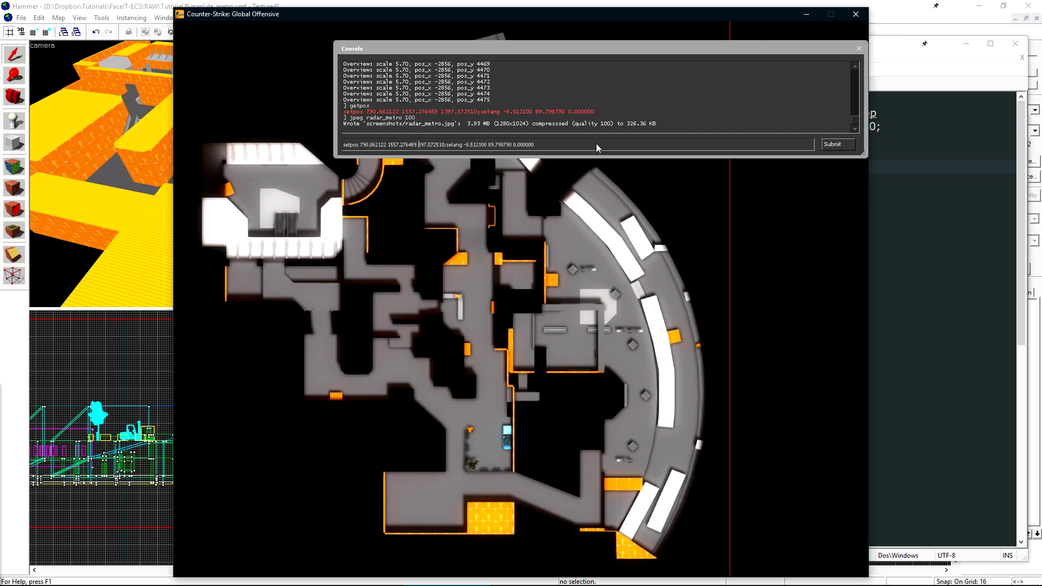
key(Return)
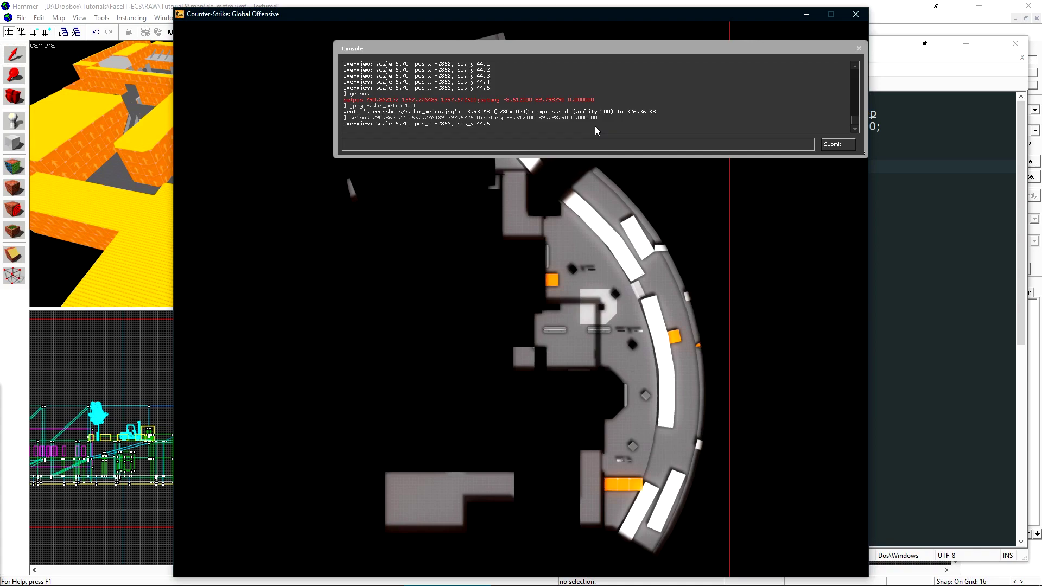
key(grave)
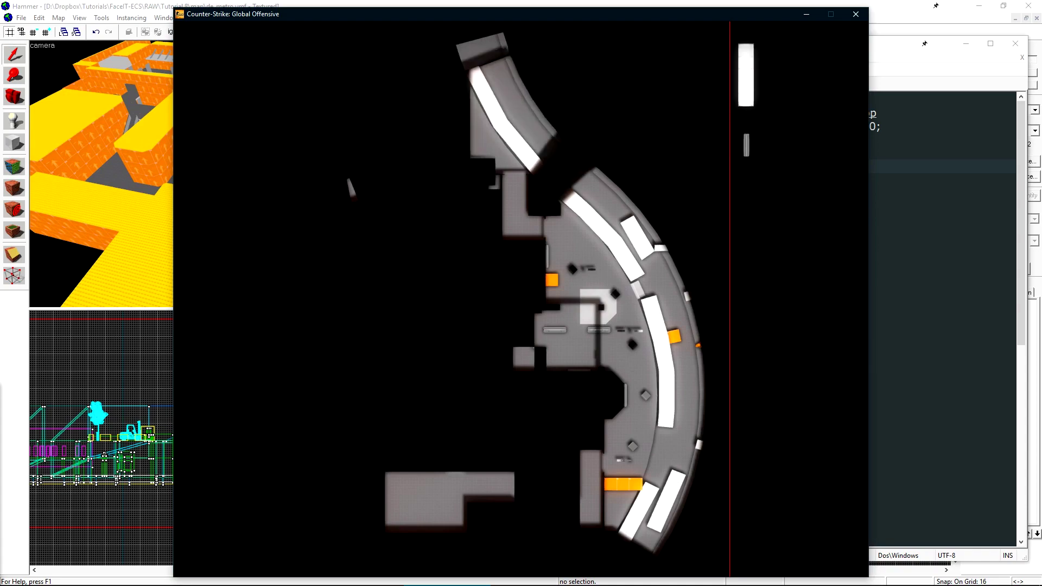
- Save a quality-100 screenshot named radar_metro_lower from the console and quit the game
key(grave)
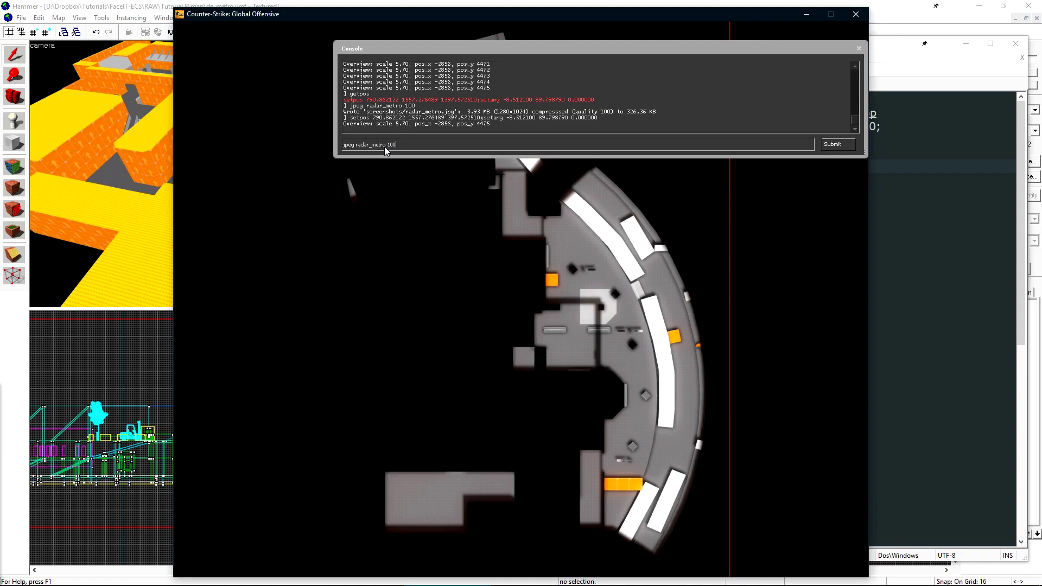
text(_lower)
key(Return)
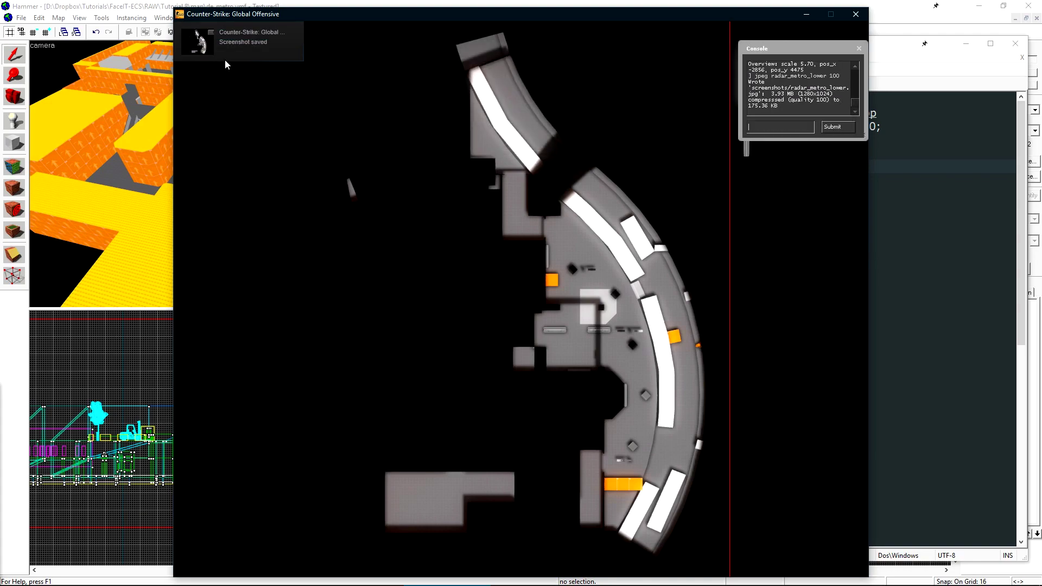
click(786, 129)
text(quit)
key(Return)
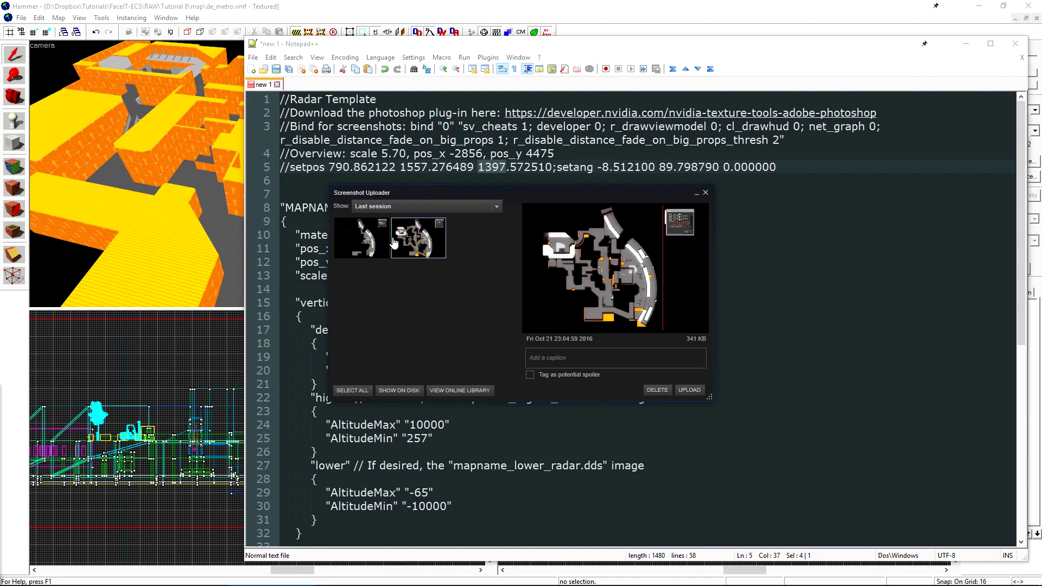
- Show the captured screenshots on disk and copy both JPG files to the Desktop folder
click(409, 393)
drag(615, 401, 387, 233)
right_click(430, 215)
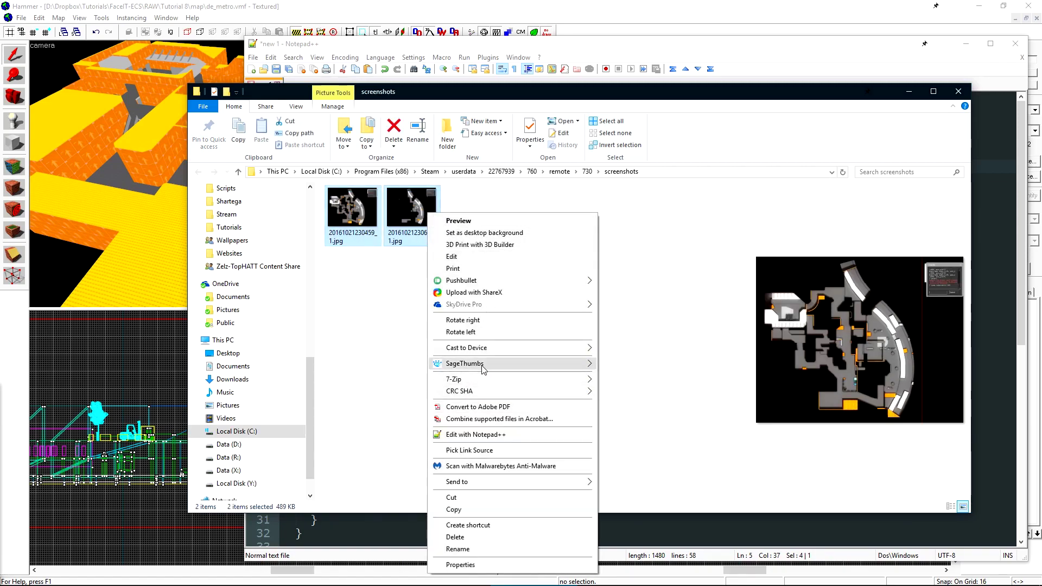
click(454, 509)
key(super+e)
click(242, 367)
key(ctrl+v)
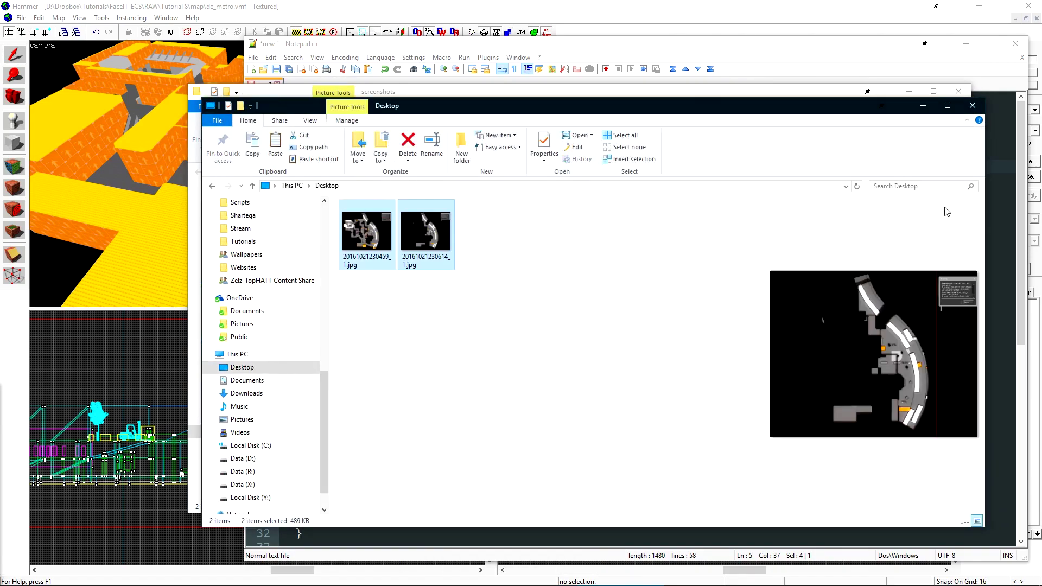
- Clear away the screenshots folder, the Desktop folder and the Screenshot Uploader, and return to the Notepad++ template
click(958, 91)
click(923, 105)
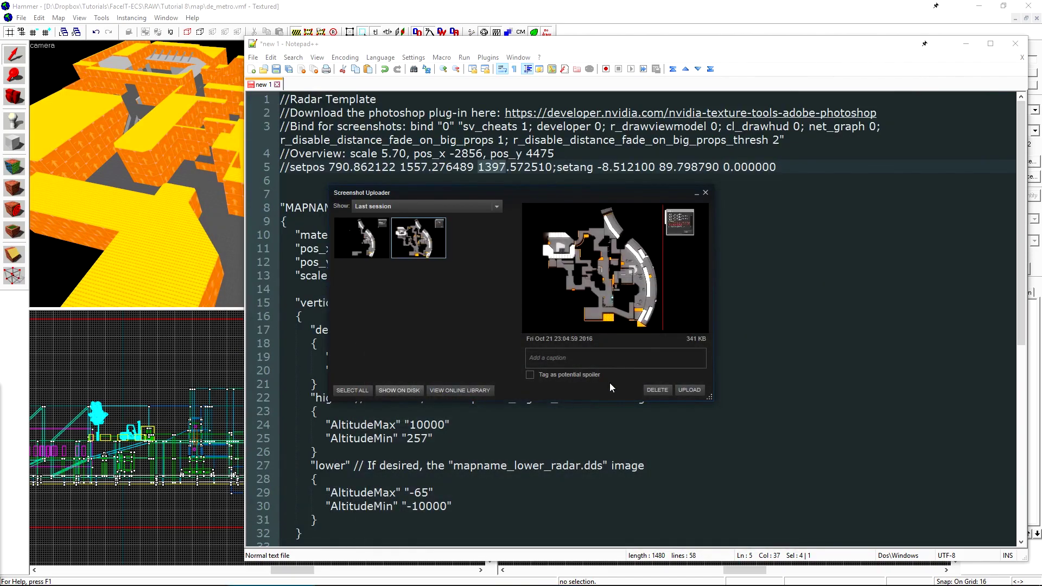
click(706, 192)
click(789, 235)
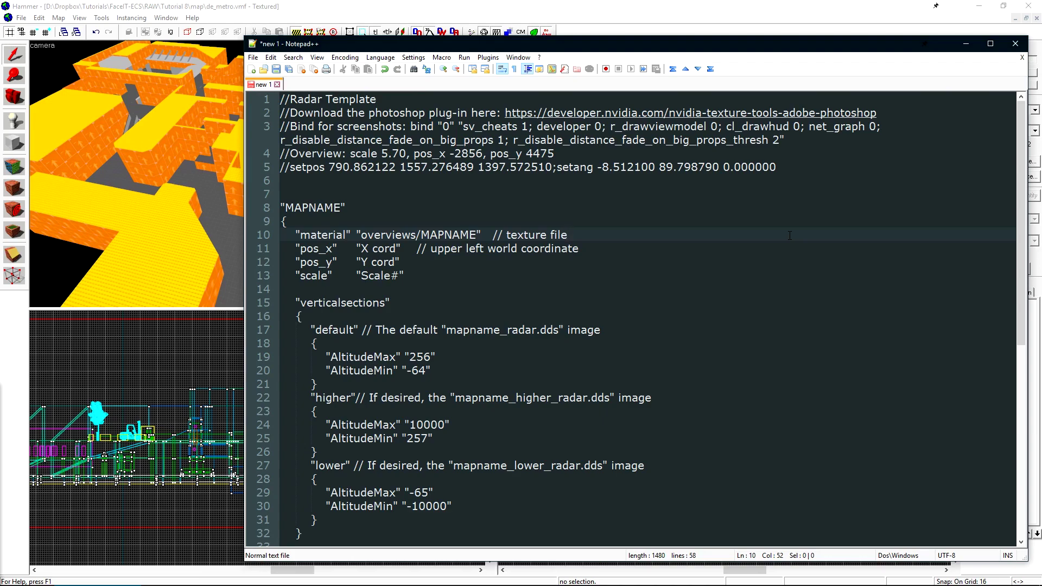
- Copy the NVIDIA Photoshop plug-in link from the template and open its Texture Tools for Adobe Photoshop download page in Chrome
click(528, 112)
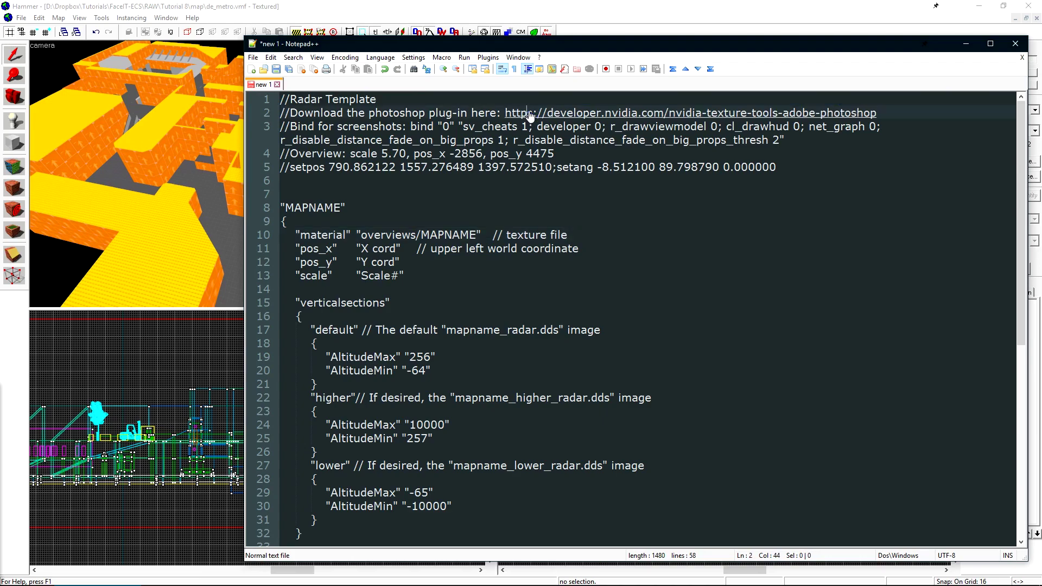
drag(885, 113, 506, 118)
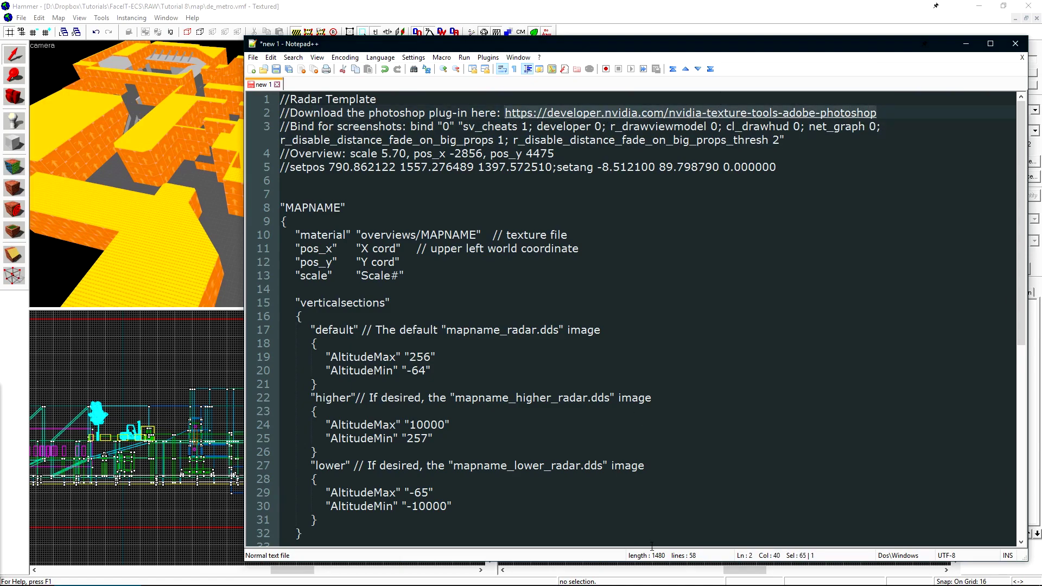
key(ctrl+c)
click(41, 576)
key(ctrl+v)
key(Return)
click(254, 255)
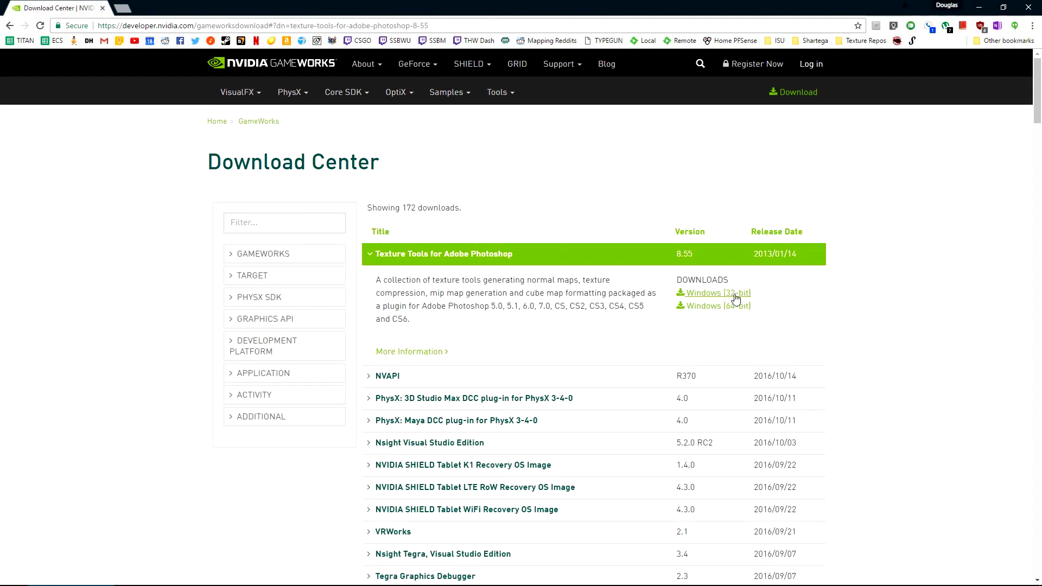
- Download the Windows (32-bit) version of Texture Tools for Adobe Photoshop and install the NVIDIA Photoshop Plug-ins
click(738, 294)
click(554, 370)
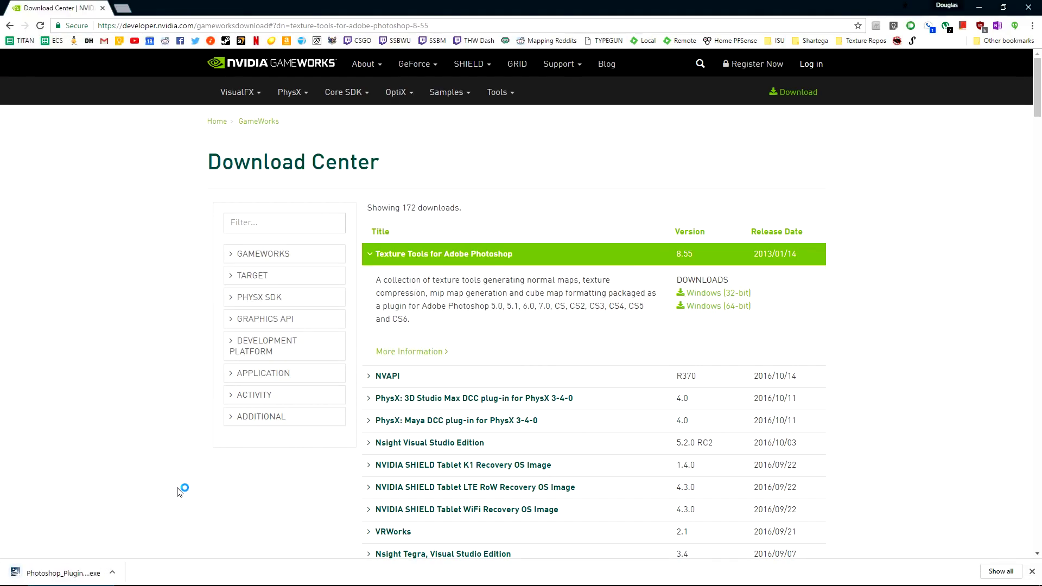
click(60, 573)
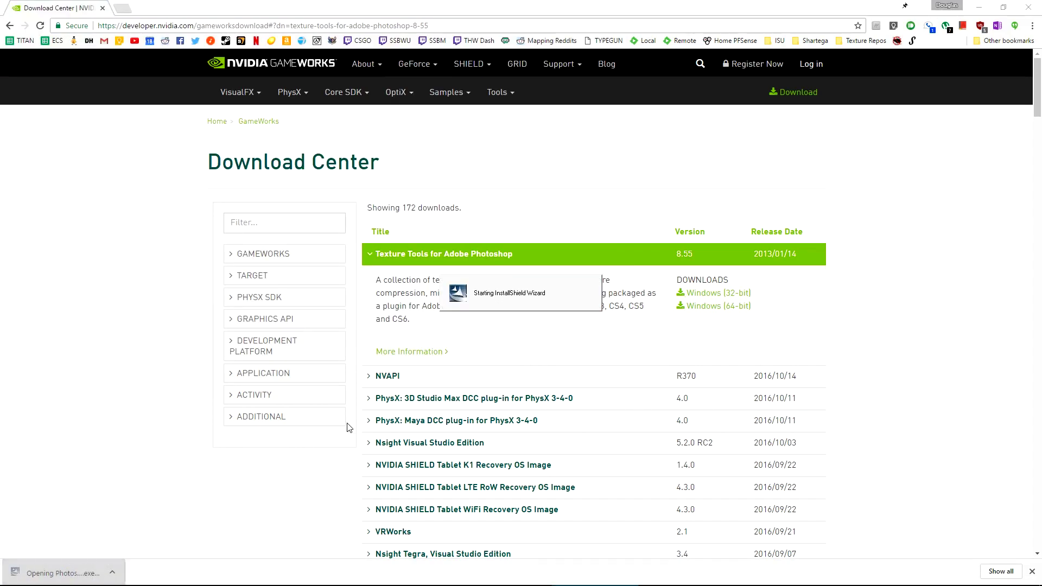
click(581, 382)
click(580, 383)
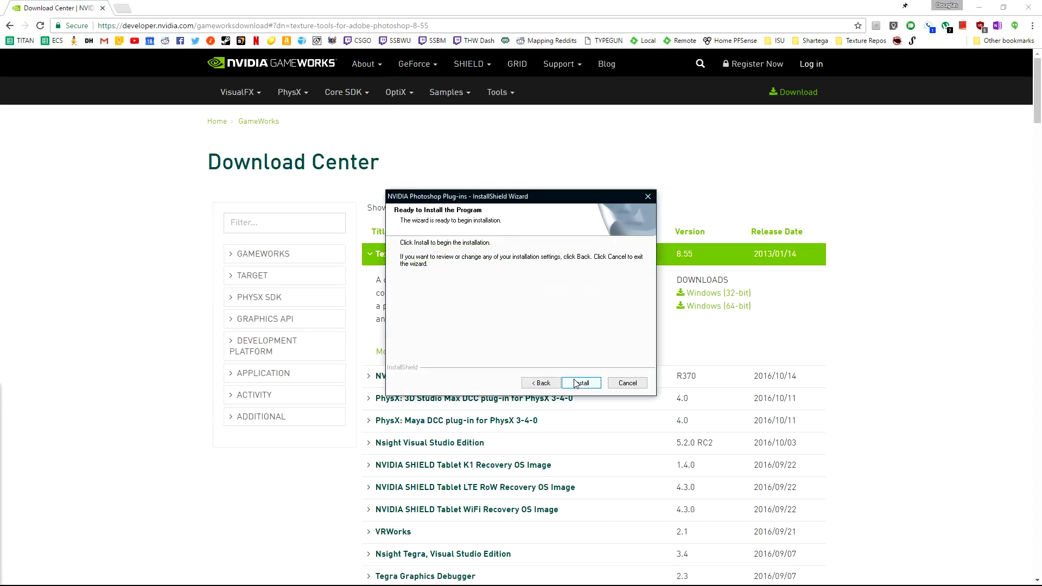
click(578, 382)
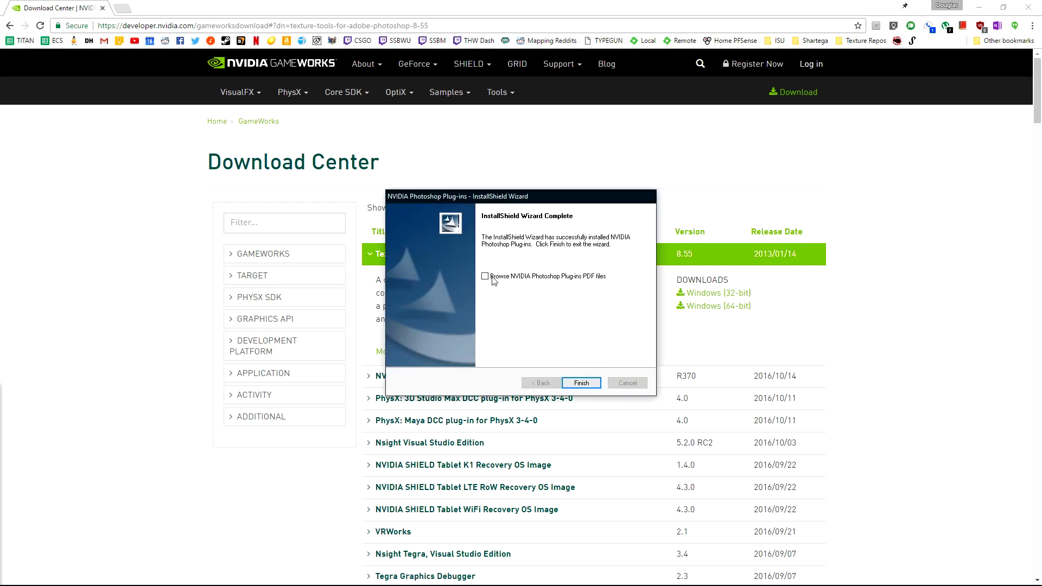
click(579, 381)
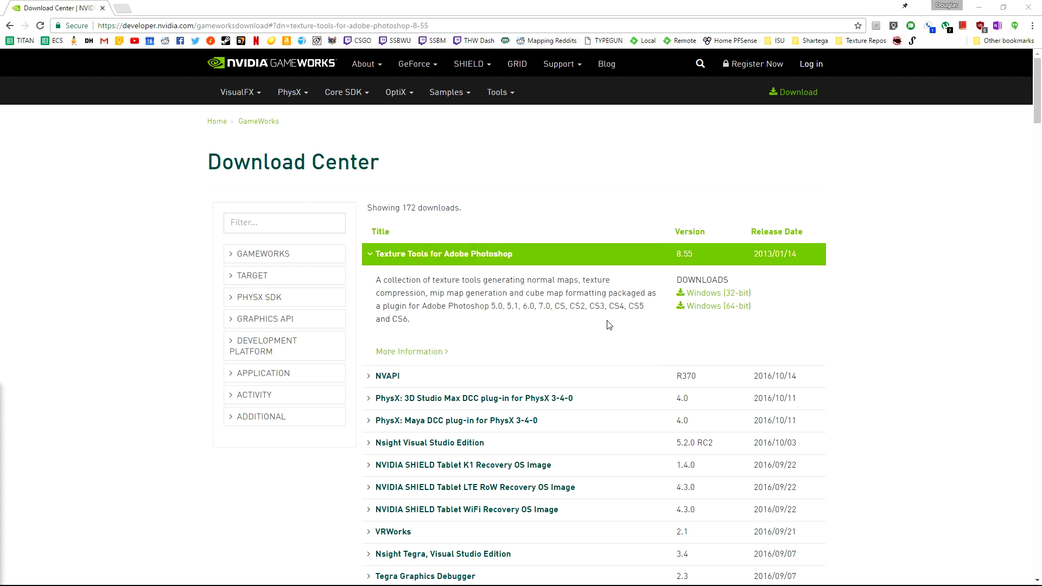
click(1028, 7)
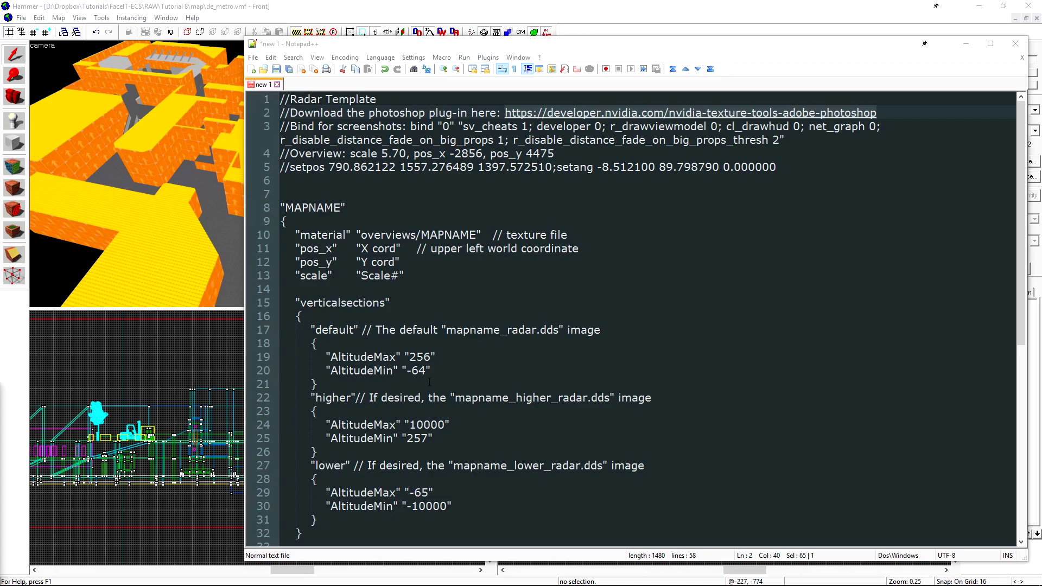
- Switch to Photoshop and open both radar screenshots from the Desktop, fitting the full overview image on screen
key(super)
click(196, 328)
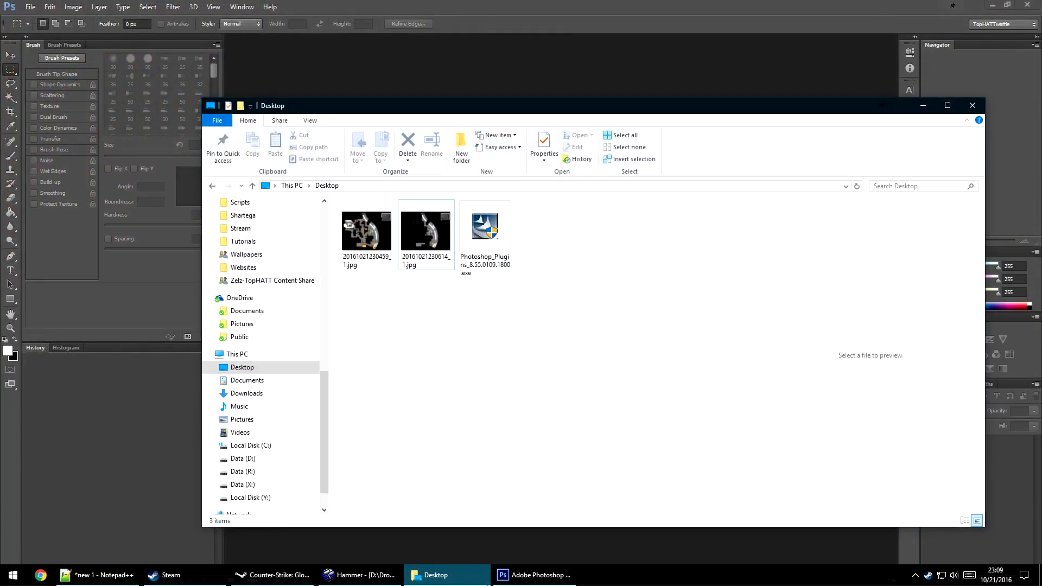
drag(445, 357, 337, 205)
drag(425, 230, 401, 67)
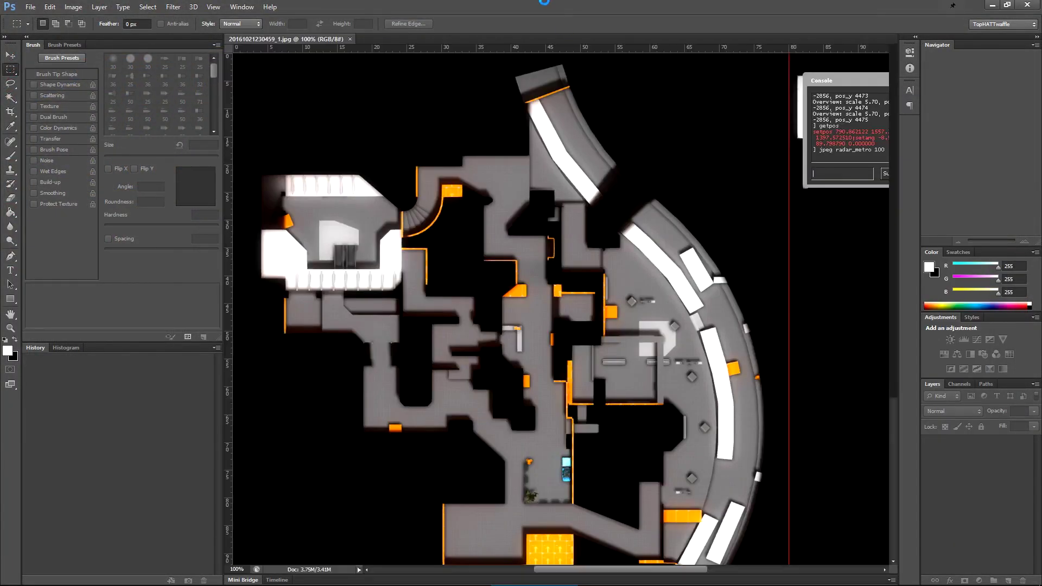
key(ctrl+Tab)
key(ctrl+0)
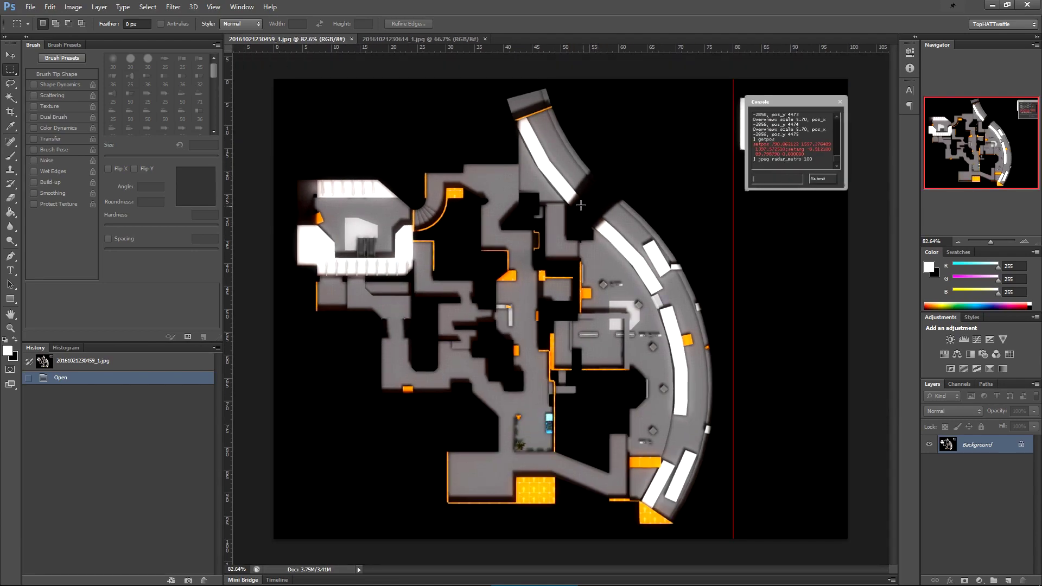
- Set the full overview image's canvas width to 1024 pixels, anchored at the middle left, and accept the clipping
click(7, 54)
click(74, 7)
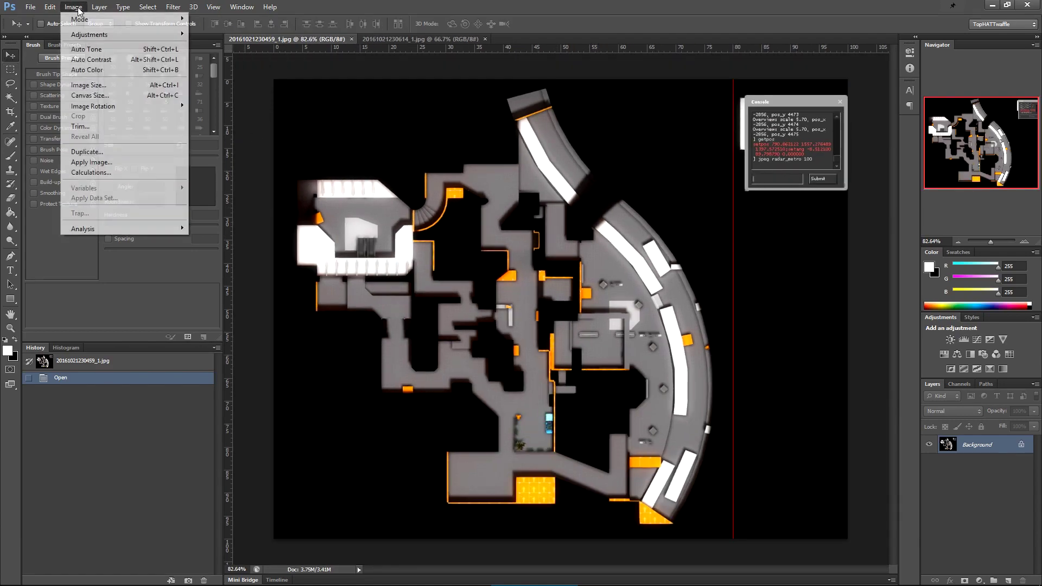
click(108, 95)
click(740, 265)
click(728, 286)
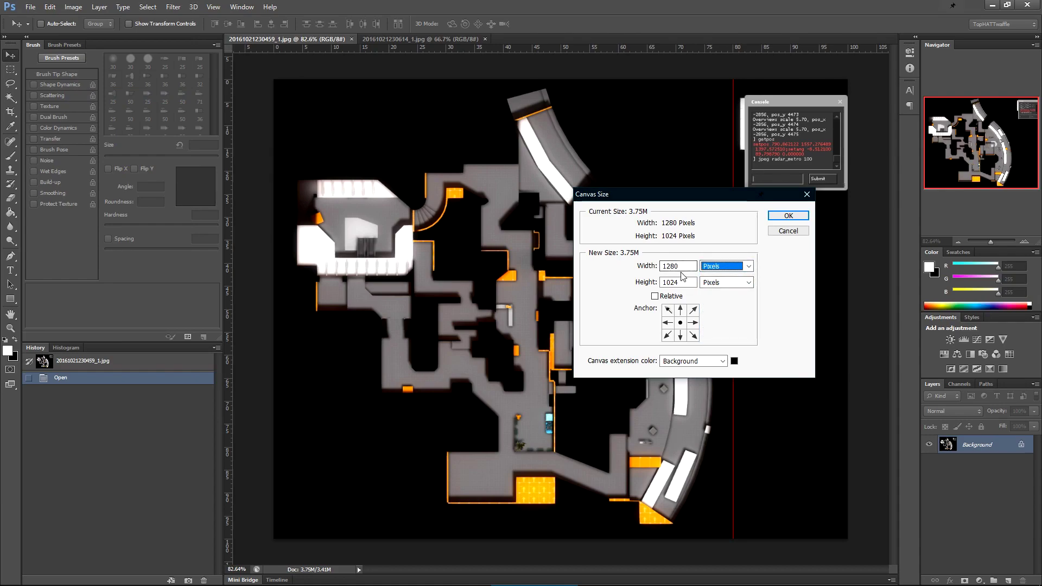
click(668, 322)
drag(686, 266, 635, 266)
text(1024)
click(786, 215)
key(Return)
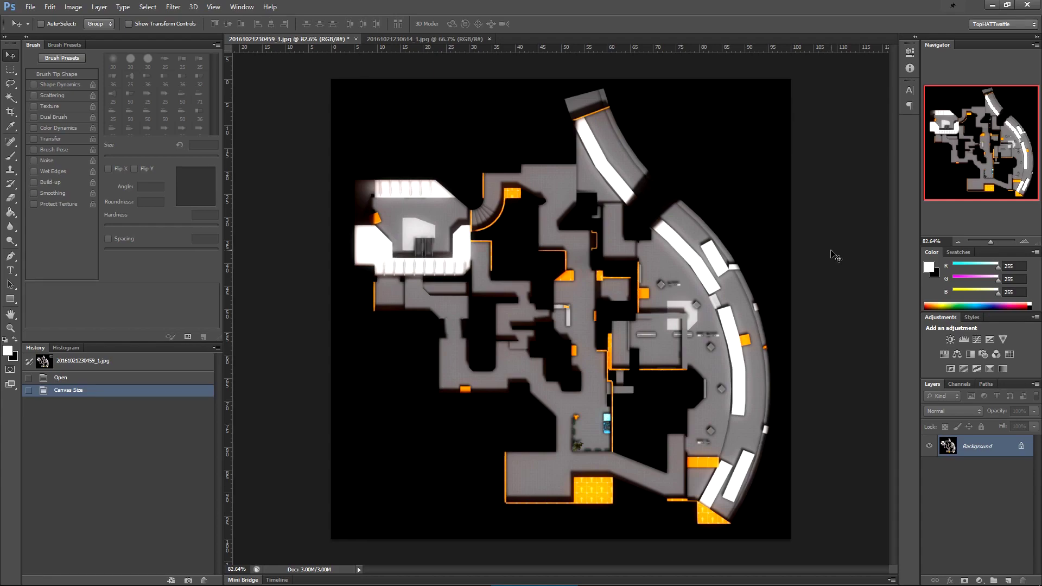
- Show the pointer colour and position information and set the ruler units to percent
click(910, 68)
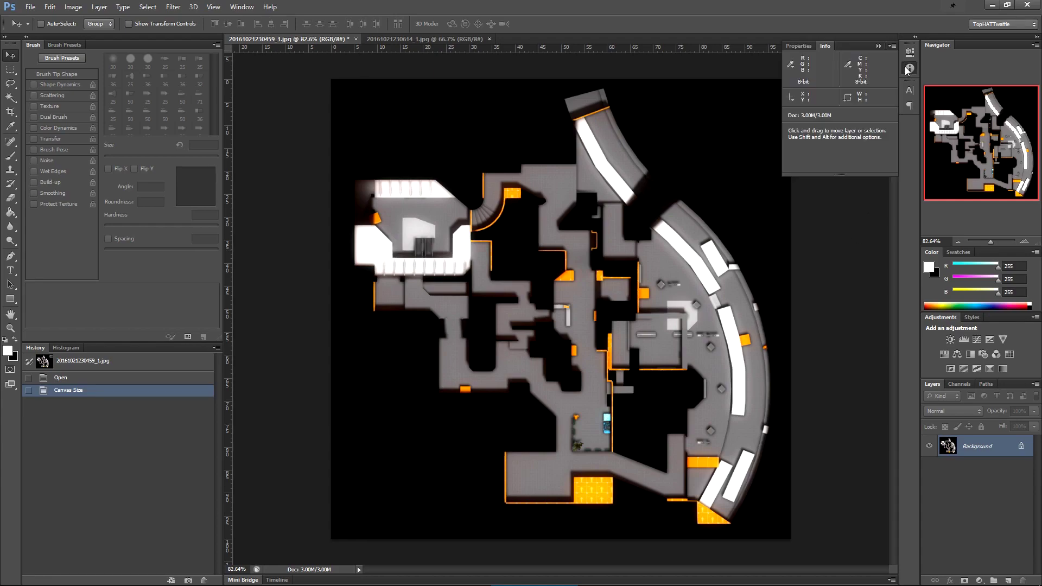
click(213, 7)
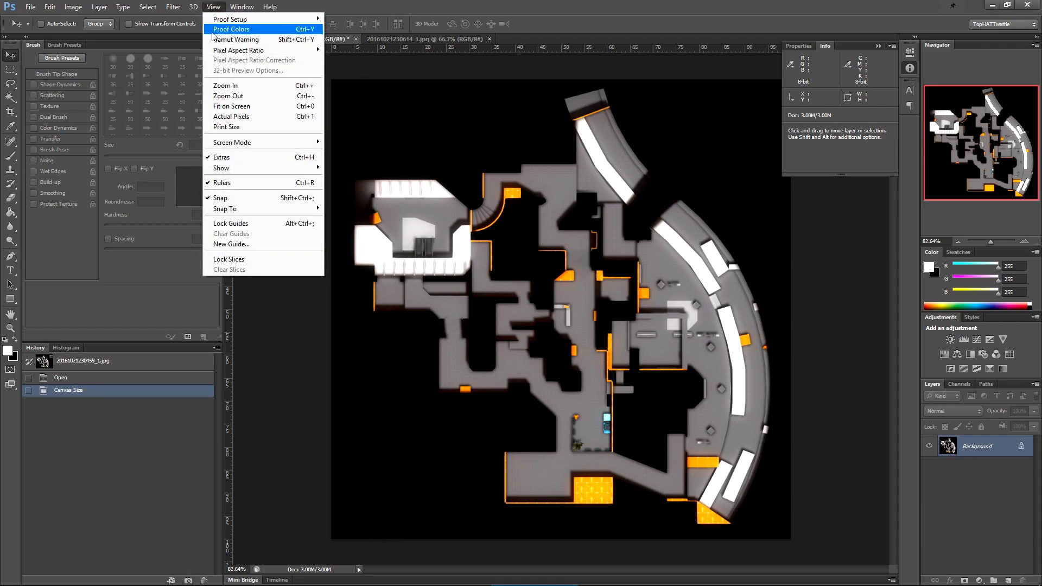
right_click(507, 48)
click(558, 127)
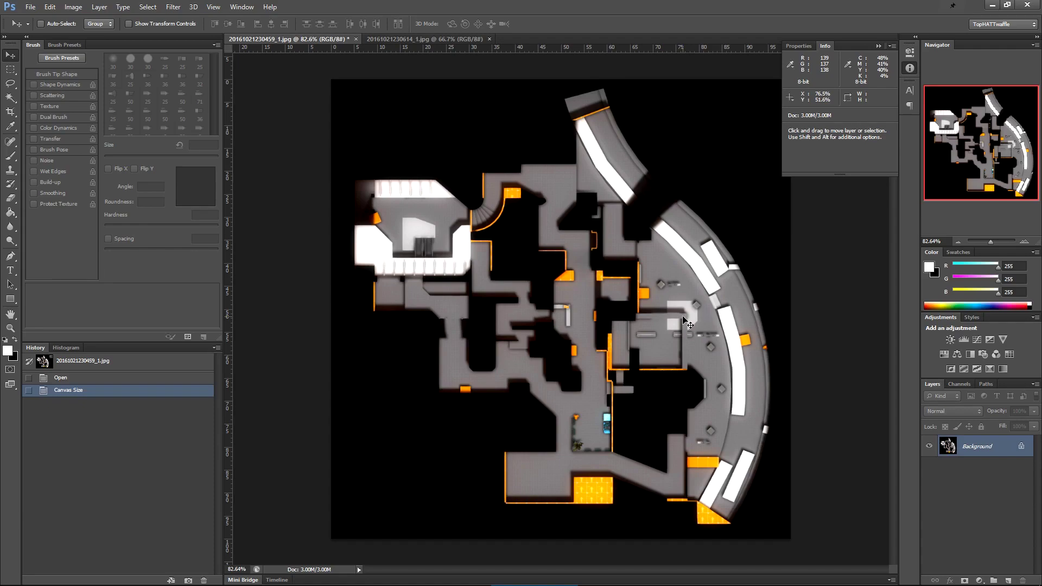
- Switch to Notepad++ and uncomment the two bomb site A position lines in the overview script
click(136, 577)
scroll(444, 264, down, 2)
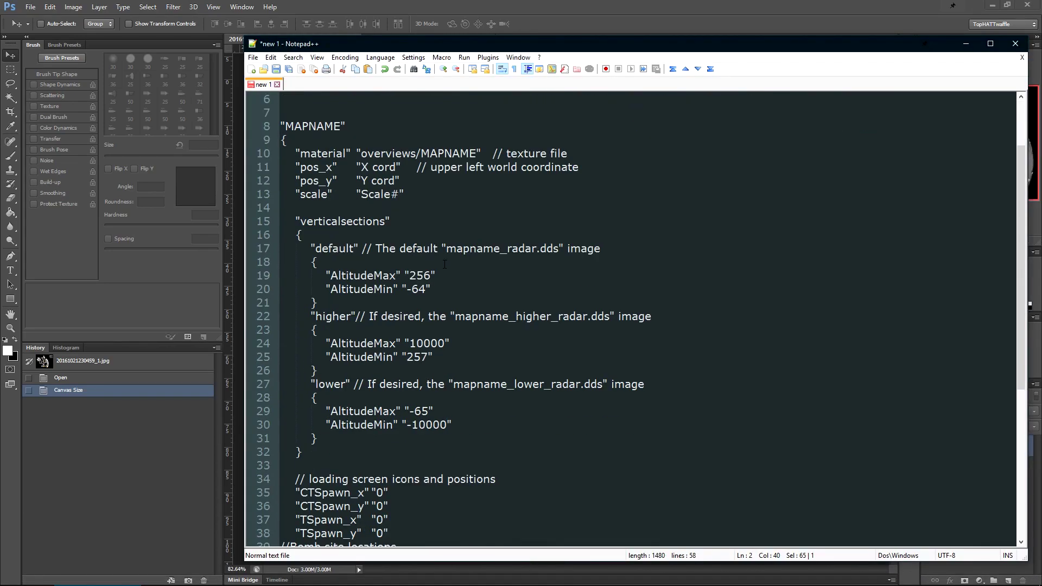
scroll(314, 139, down, 7)
mouse_move(291, 289)
mouse_down()
mouse_move(280, 289)
mouse_move(282, 303)
mouse_up()
key(Delete)
key(Delete)
- Set bombA_x to ".76" and bombA_y to ".51" under the bomb site locations
click(379, 289)
click(379, 302)
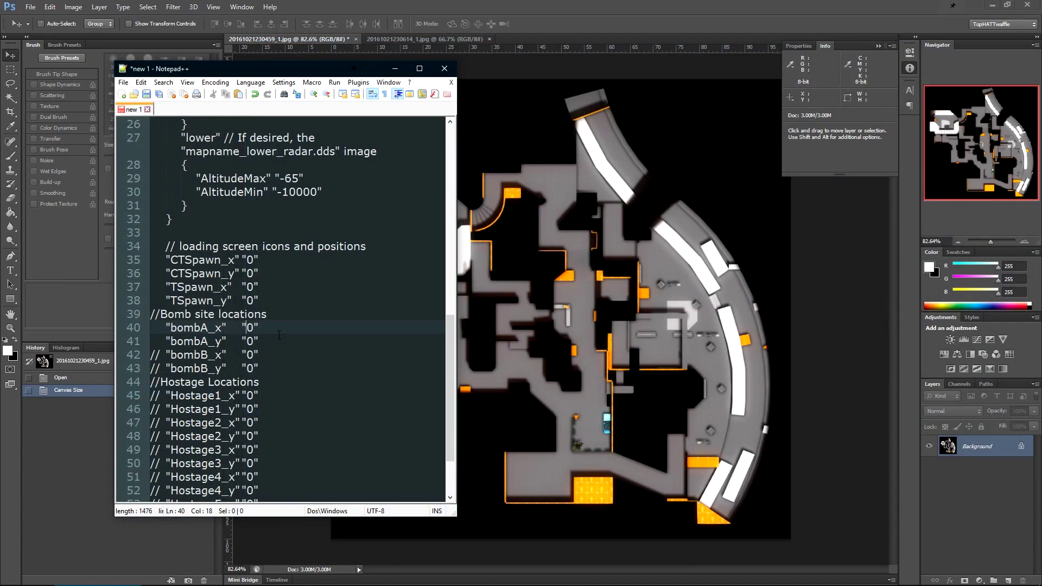
key(Delete)
text(76)
key(Down)
key(Left)
key(BackSpace)
text(51)
key(Left)
key(Up)
text(.)
key(Down)
key(Left)
text(.)
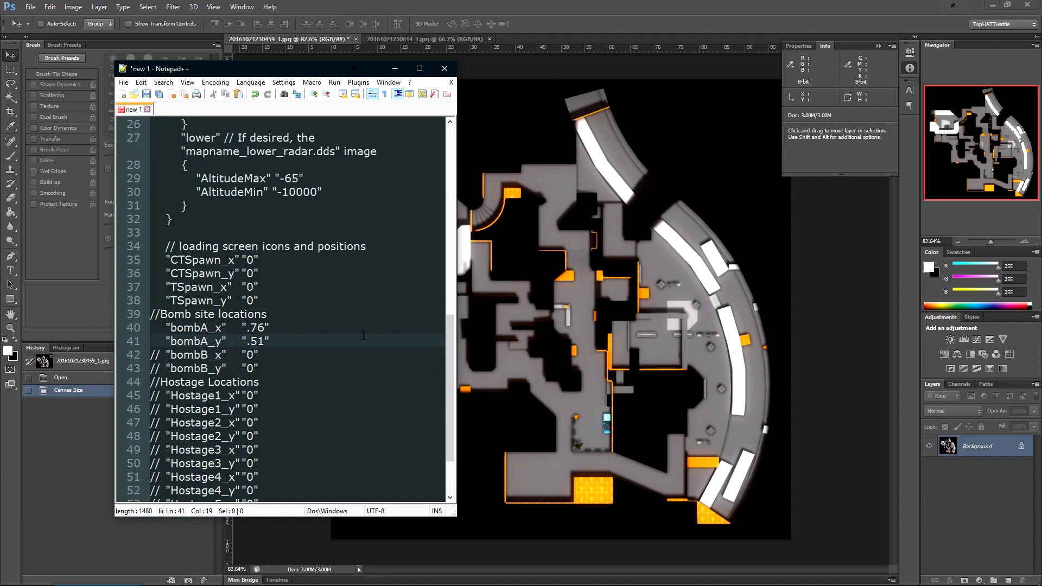
click(270, 327)
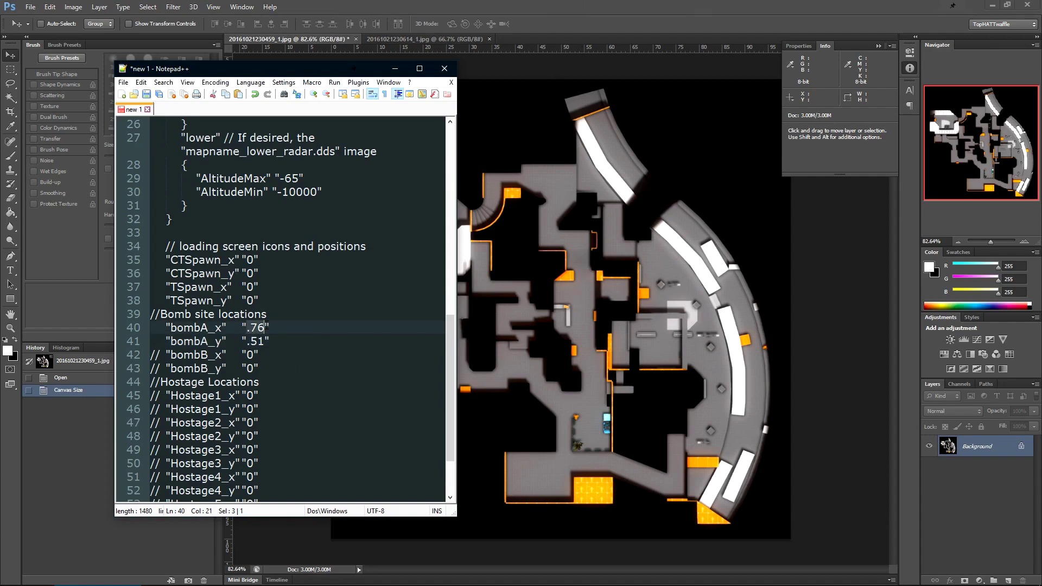
- Read bomb site B's position off the overview image in Photoshop, and set the uncommented bombB_x to ".19" and bombB_y to ".34" in Notepad++
click(626, 13)
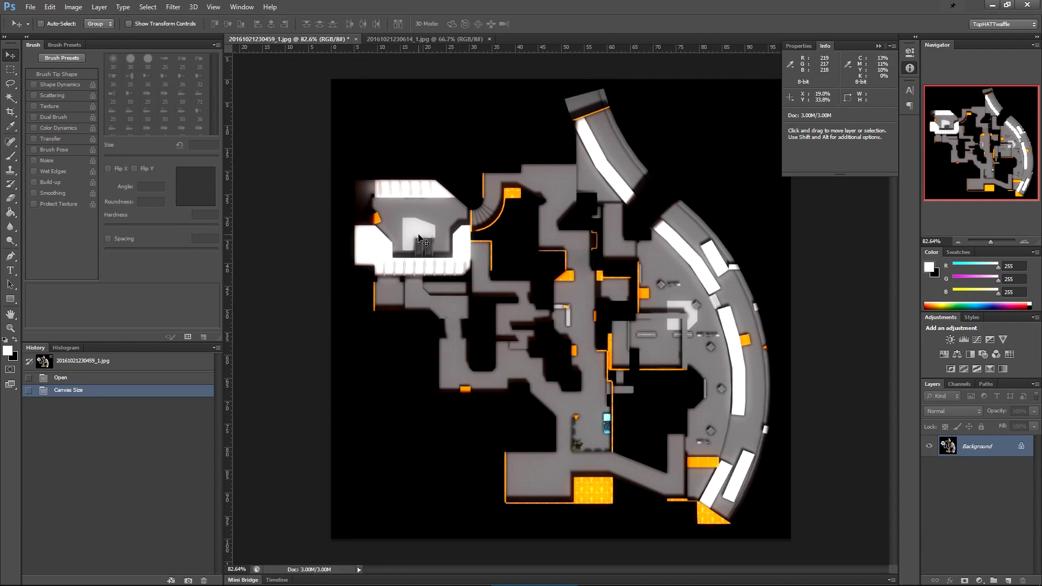
key(alt+Tab)
key(BackSpace)
text(.19)
key(Down)
key(Left)
key(BackSpace)
text(.34)
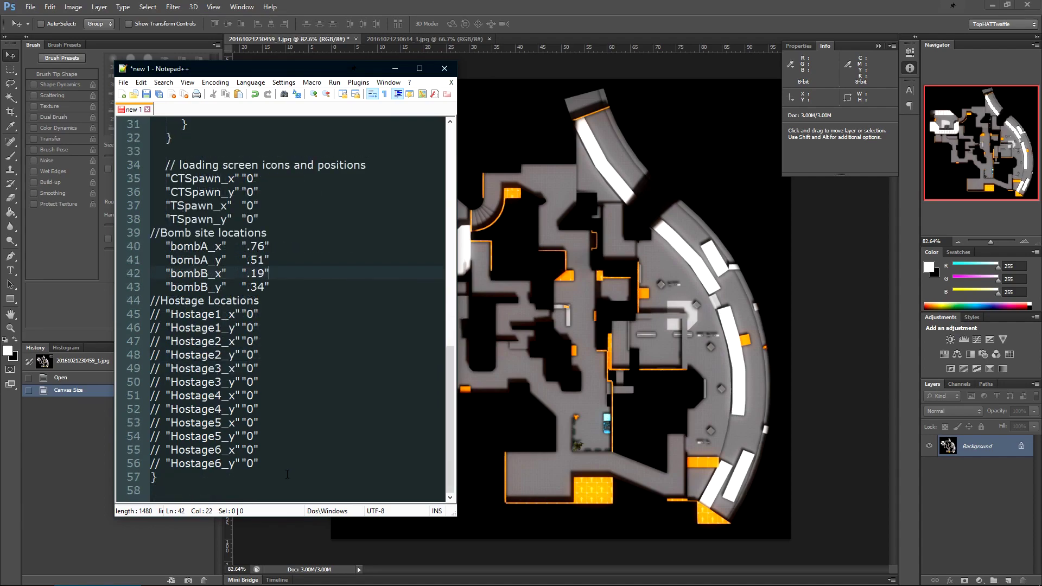
- Using positions from the overview image, set CTSpawn_x to ".48", CTSpawn_y to ".31", TSpawn_x to ".45" and TSpawn_y to ".86"
drag(280, 467, 101, 317)
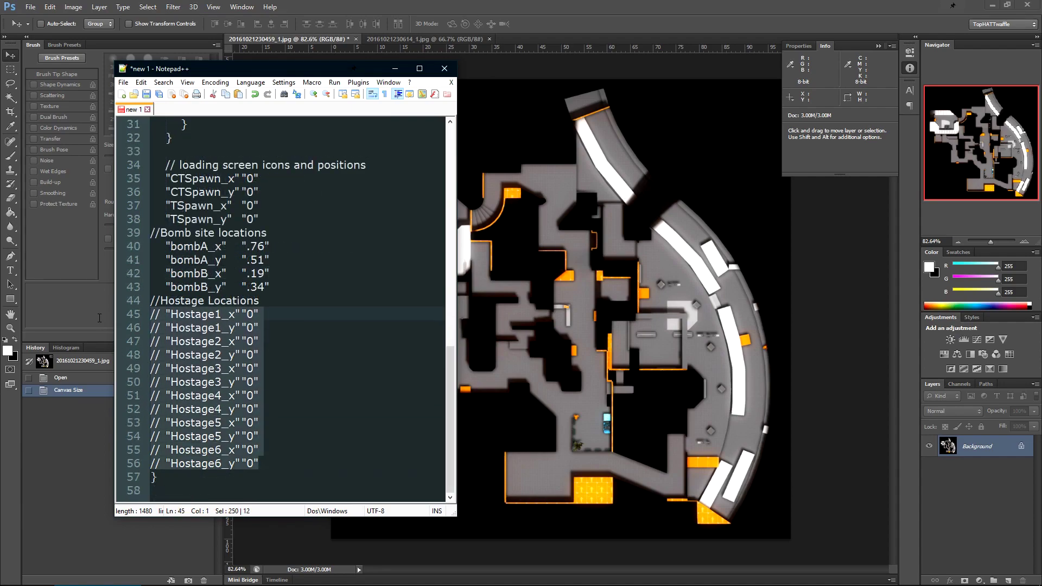
scroll(201, 327, up, 3)
drag(165, 300, 255, 314)
click(606, 3)
mouse_move(415, 583)
text(.8)
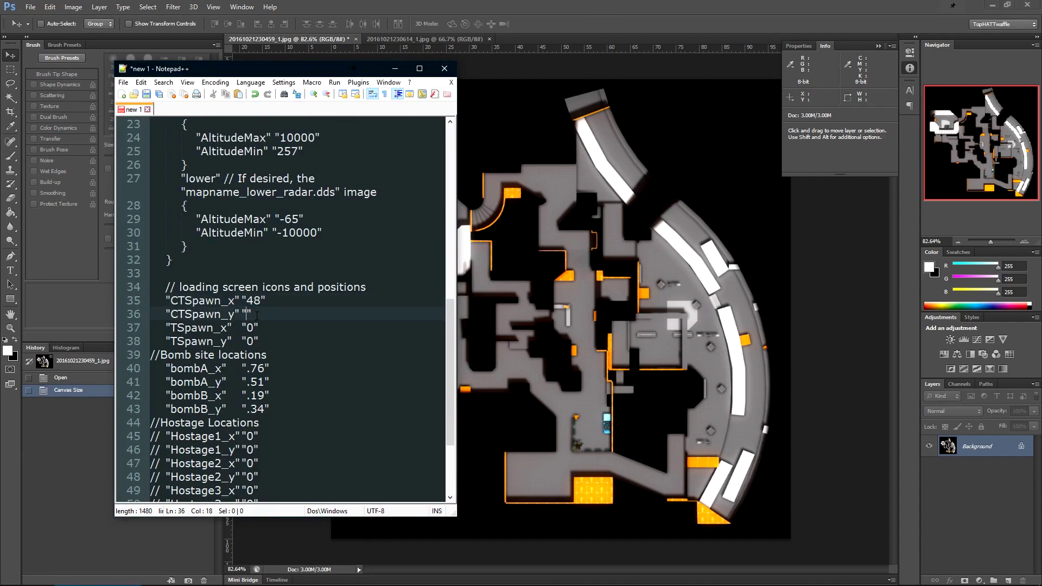
click(538, 477)
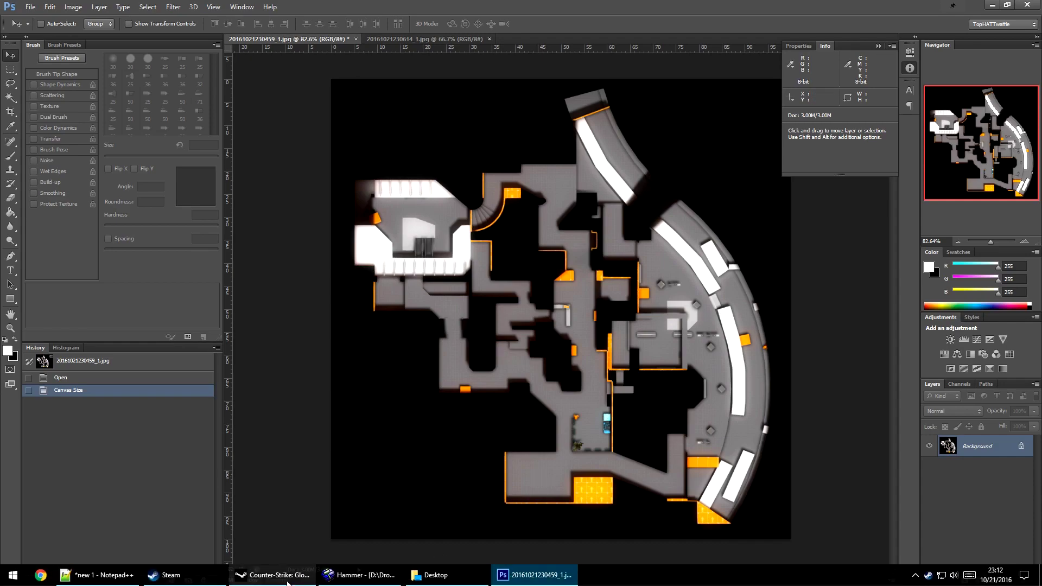
click(82, 579)
click(241, 333)
text(86)
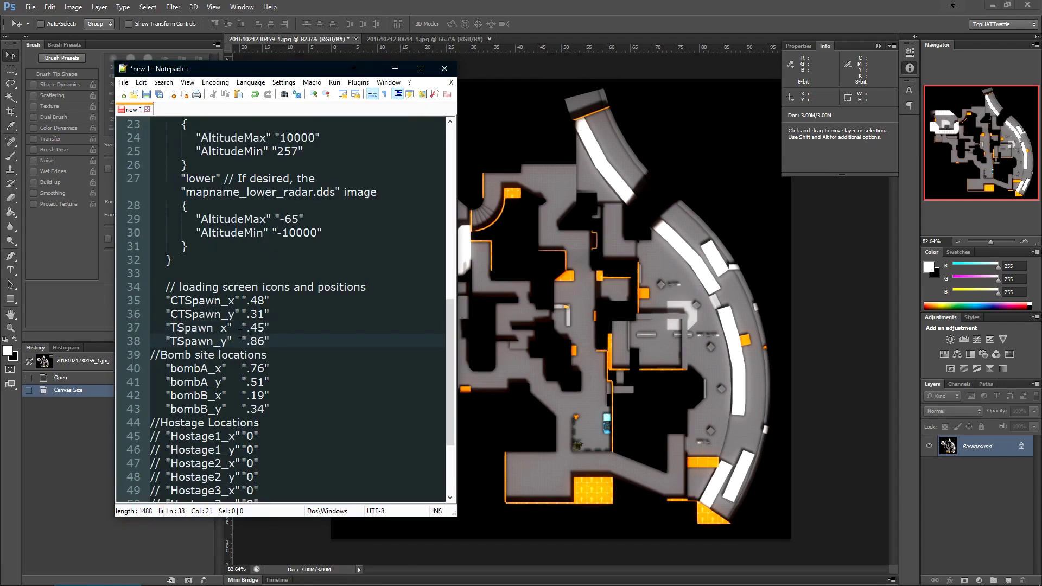
- Replace the MAPNAME placeholder with de_metro in the script's heading and in the overviews material path
drag(449, 323, 448, 227)
drag(456, 515, 858, 528)
scroll(212, 252, up, 2)
double_click(185, 206)
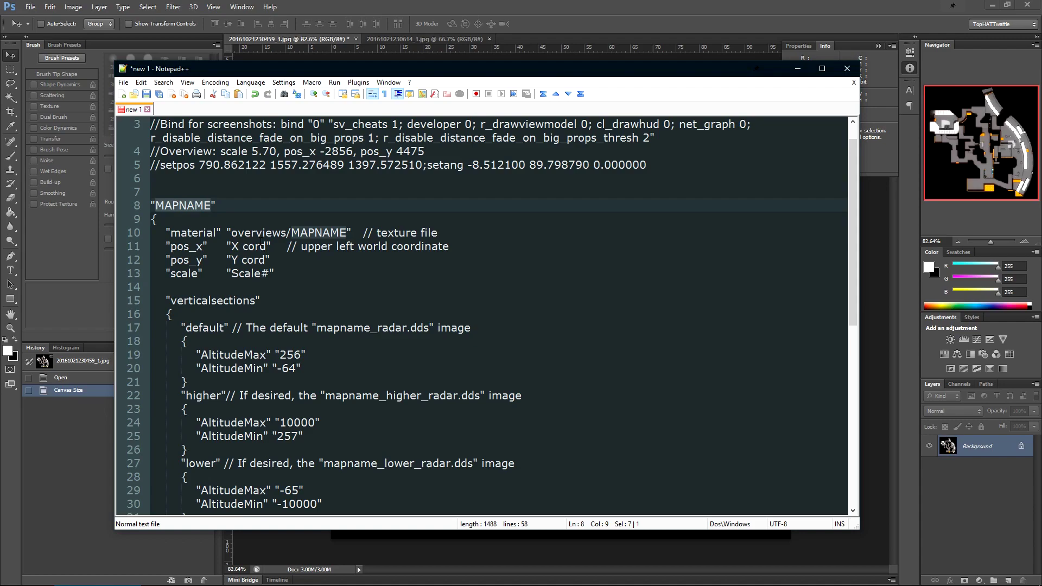
text(de_metro)
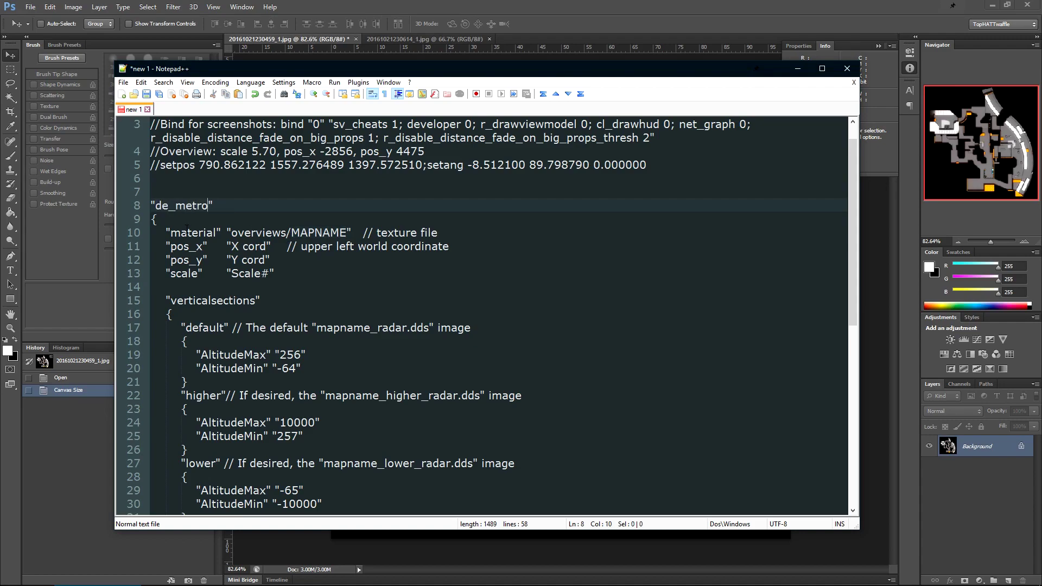
double_click(320, 233)
text(de_metro)
- Set the scale value to "5.7", taken from the recorded overview comment line
double_click(187, 246)
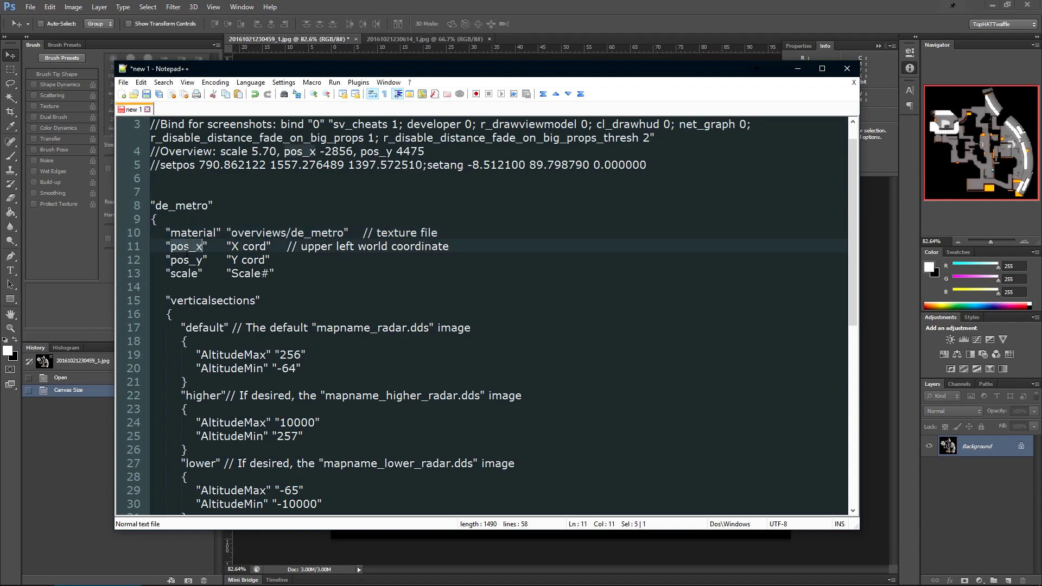
click(181, 273)
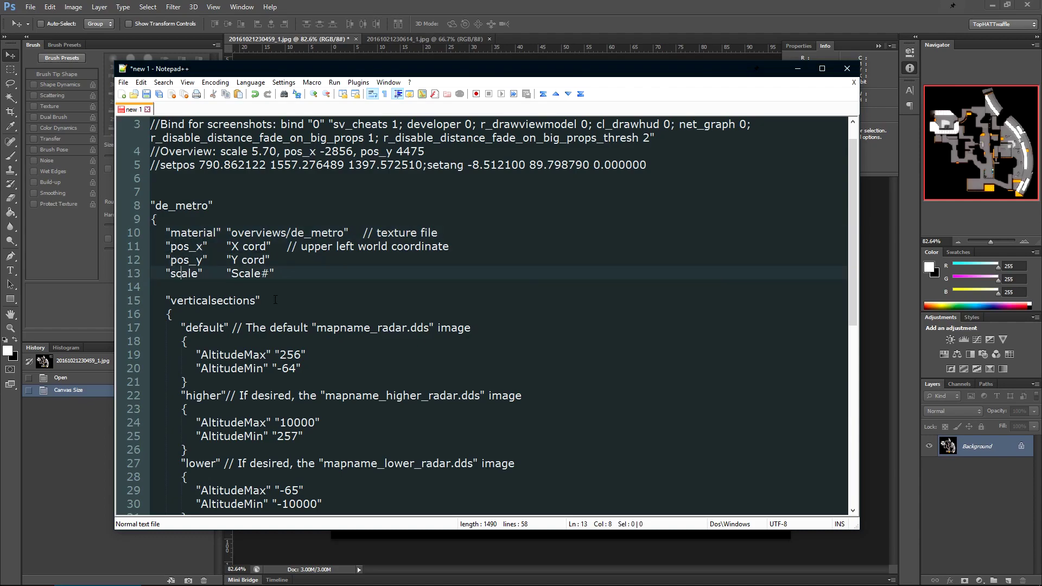
drag(431, 151, 160, 151)
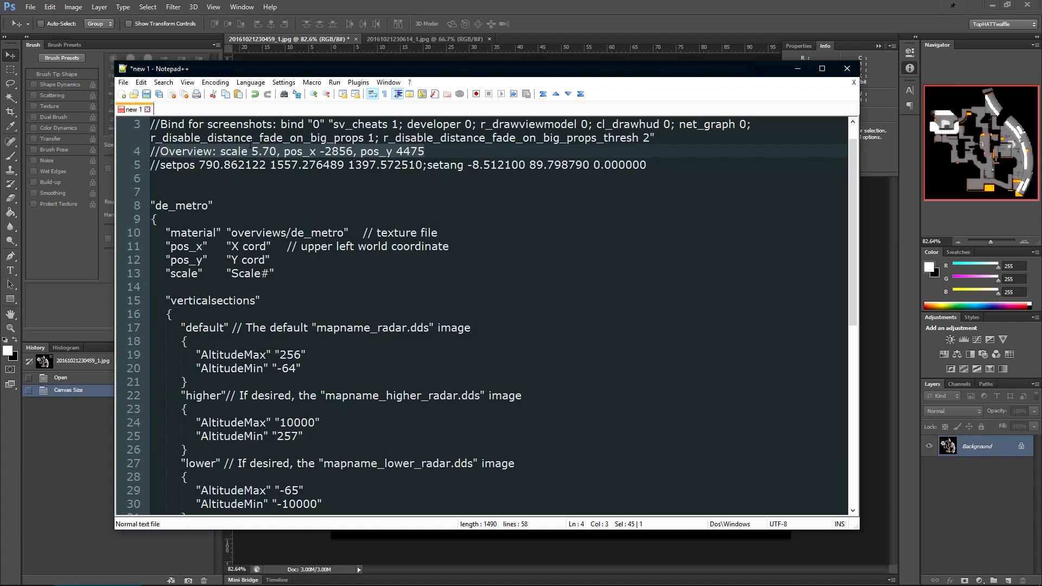
double_click(249, 273)
key(Delete)
key(Delete)
text(5.7)
- Replace the X cord placeholder of pos_x with "-2856"
key(Up)
key(Up)
key(Delete)
key(Delete)
key(Delete)
key(BackSpace)
key(Delete)
key(BackSpace)
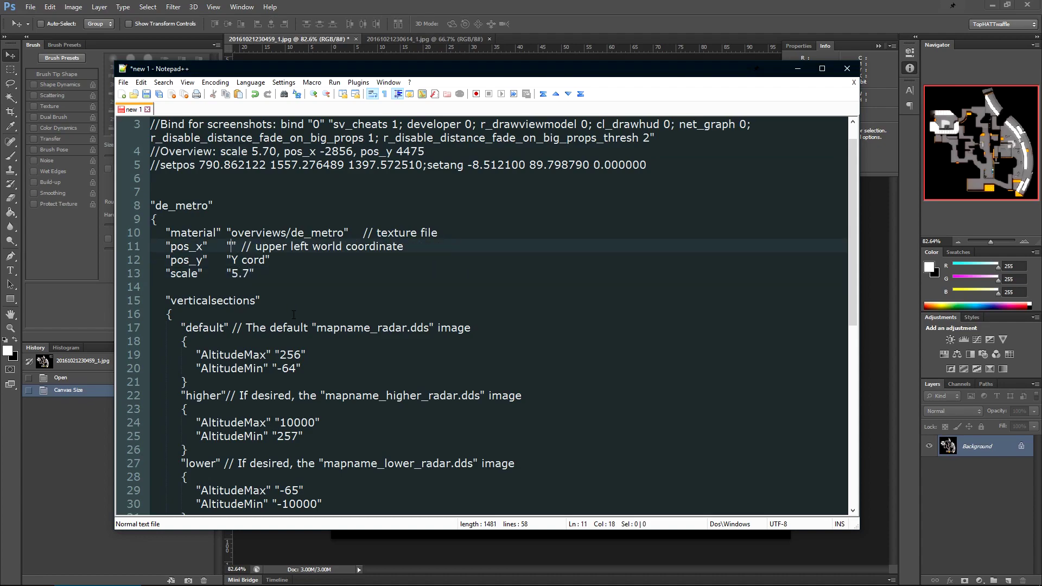
text(-2856)
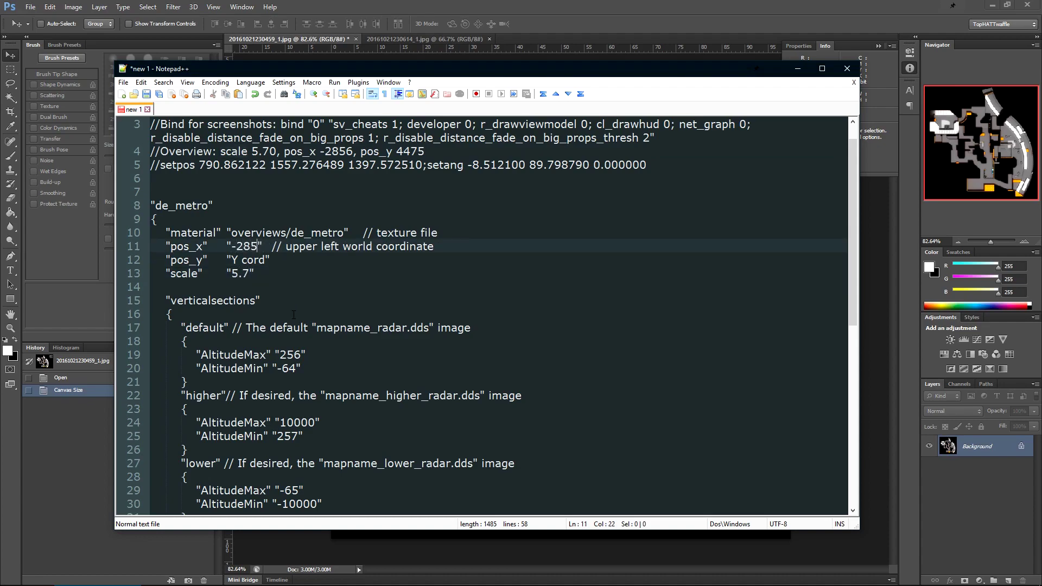
- Replace the Y cord placeholder of pos_y with "4475"
key(Down)
key(Delete)
key(Delete)
key(BackSpace)
key(BackSpace)
key(BackSpace)
key(BackSpace)
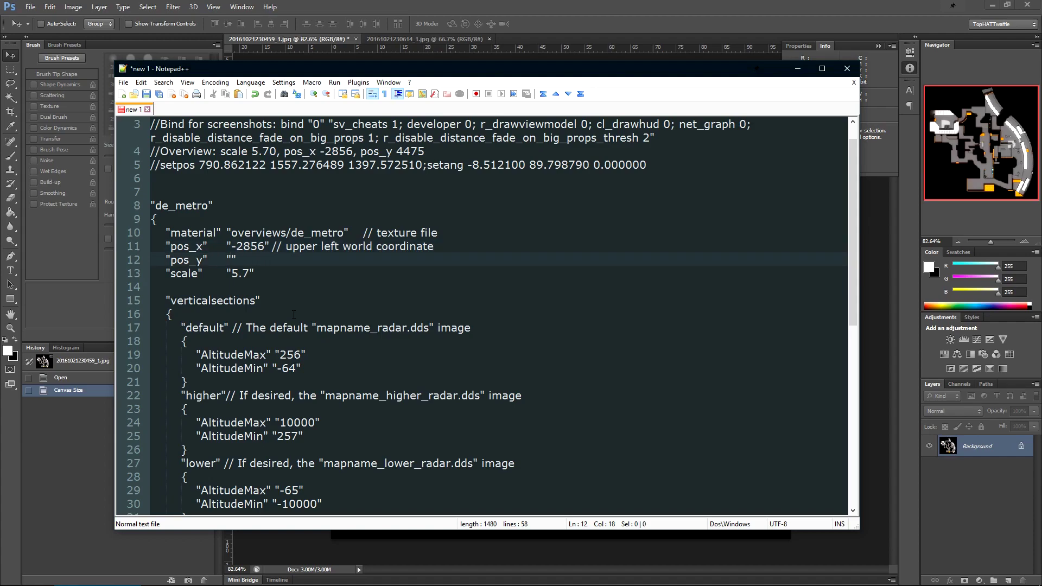
text(4475)
- Start saving the script and browse to the csgo\resource\overviews folder of the Counter-Strike Global Offensive installation
click(146, 93)
click(364, 342)
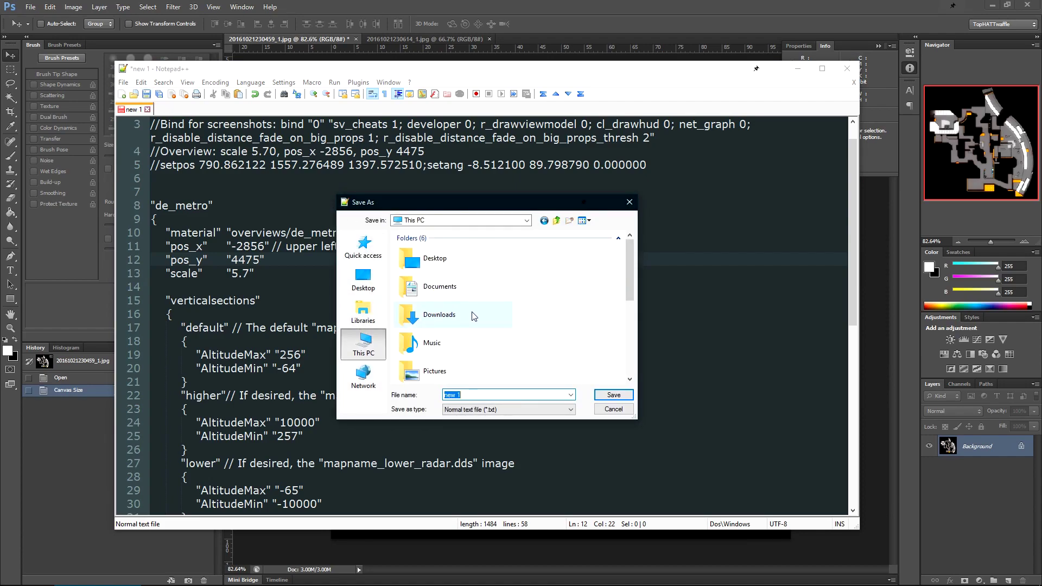
scroll(470, 313, down, 3)
double_click(451, 255)
double_click(442, 336)
scroll(443, 337, down, 15)
double_click(428, 331)
scroll(428, 326, down, 5)
double_click(425, 250)
double_click(425, 251)
double_click(428, 258)
double_click(429, 260)
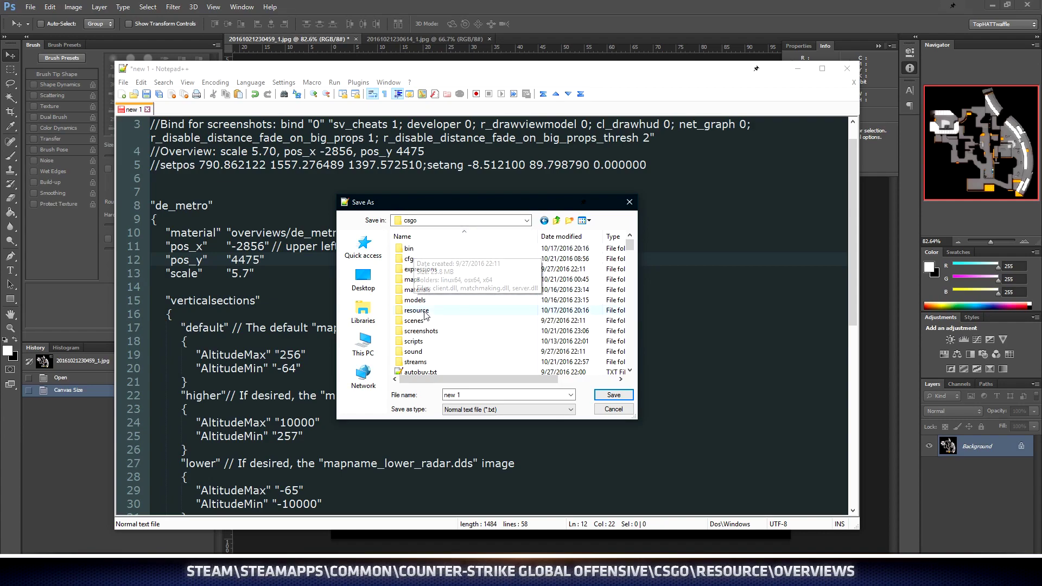
double_click(428, 312)
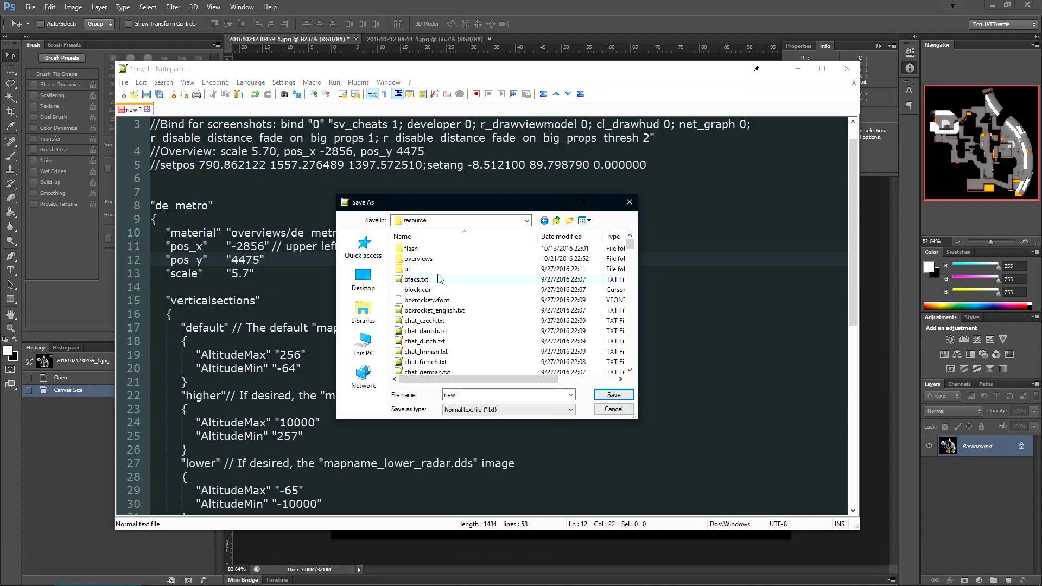
double_click(419, 259)
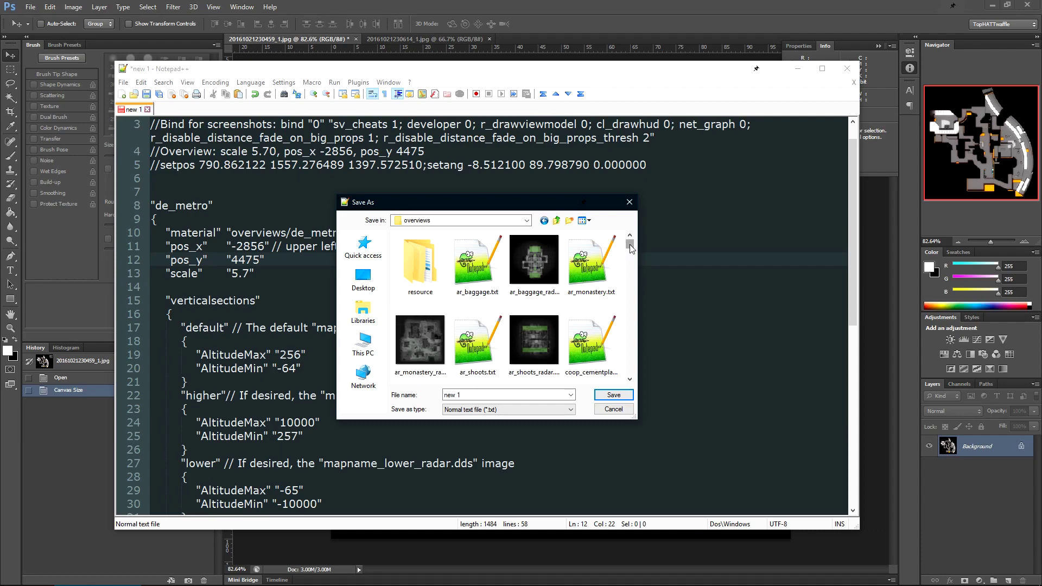
- Save the script in the overviews folder as a normal text file named de_metro
mouse_move(630, 248)
mouse_down()
mouse_move(634, 297)
mouse_move(625, 242)
mouse_up()
click(479, 392)
text(de_metro)
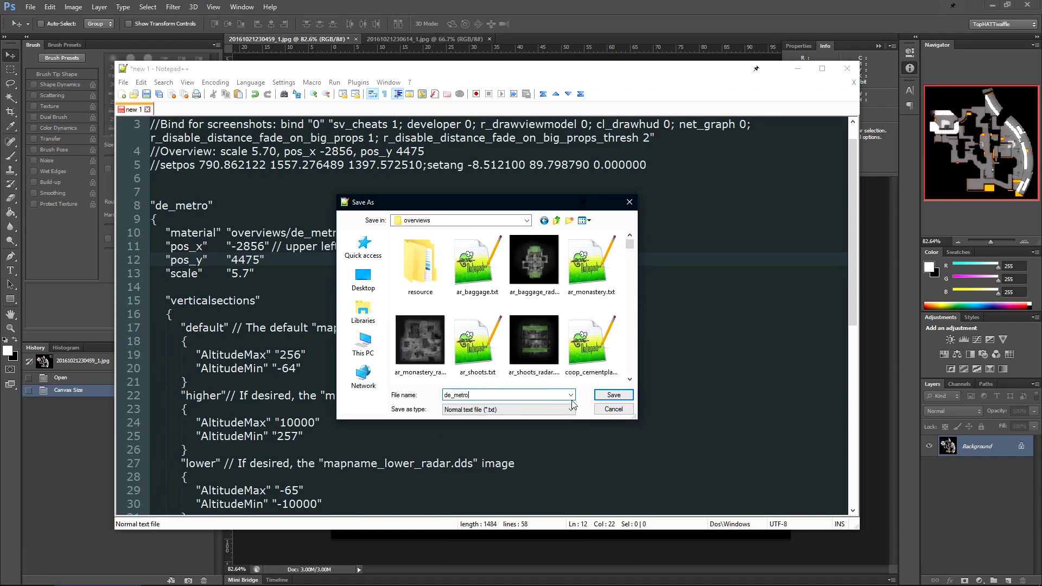
click(614, 395)
- Review the default vertical section and delete the whole "higher" section from the verticalsections block
scroll(616, 397, down, 2)
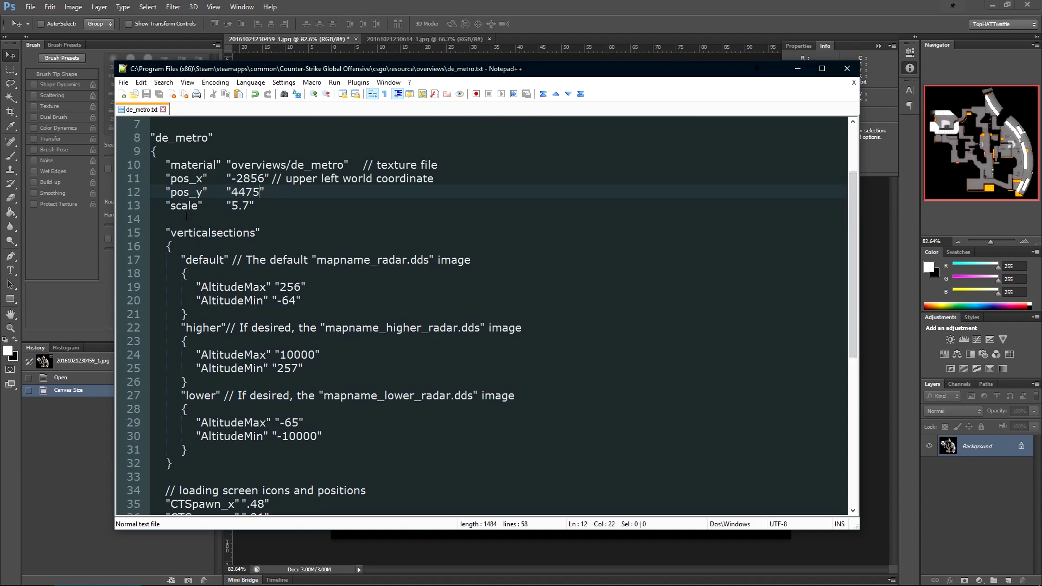
drag(217, 314, 153, 260)
click(249, 312)
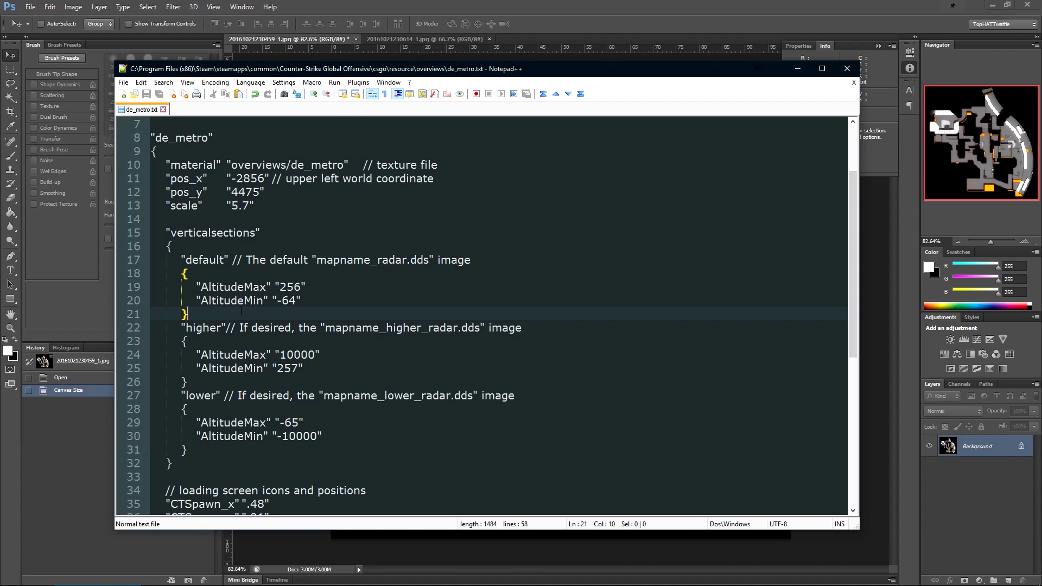
drag(151, 260, 289, 314)
click(289, 312)
drag(317, 260, 383, 260)
double_click(204, 327)
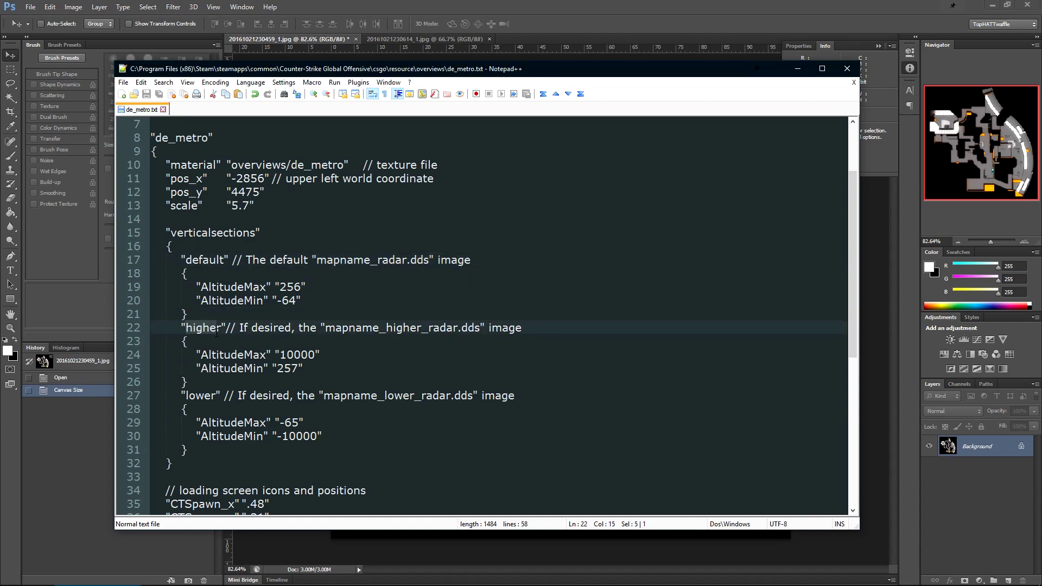
drag(152, 396, 153, 327)
key(Delete)
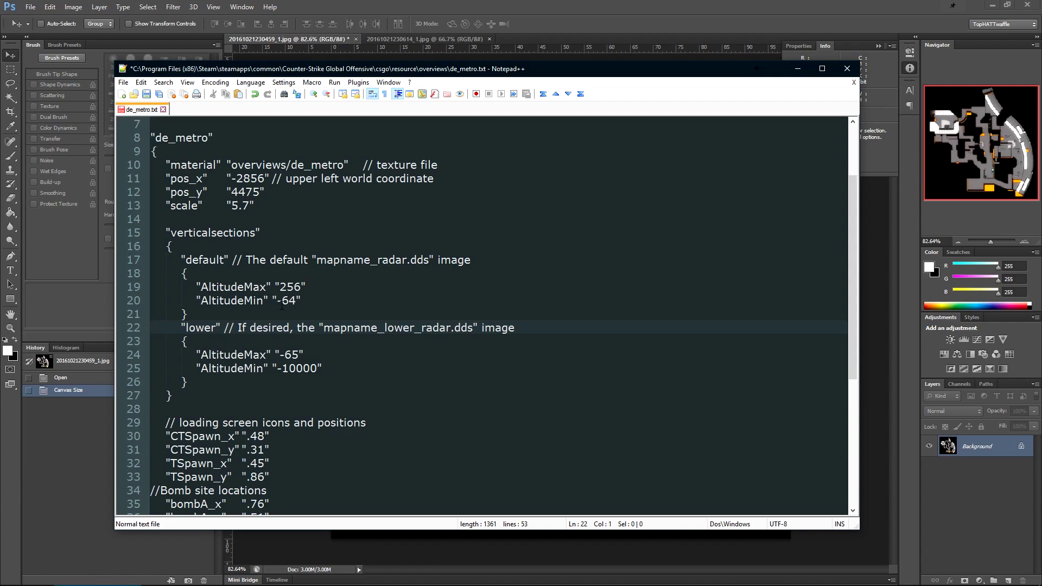
click(323, 299)
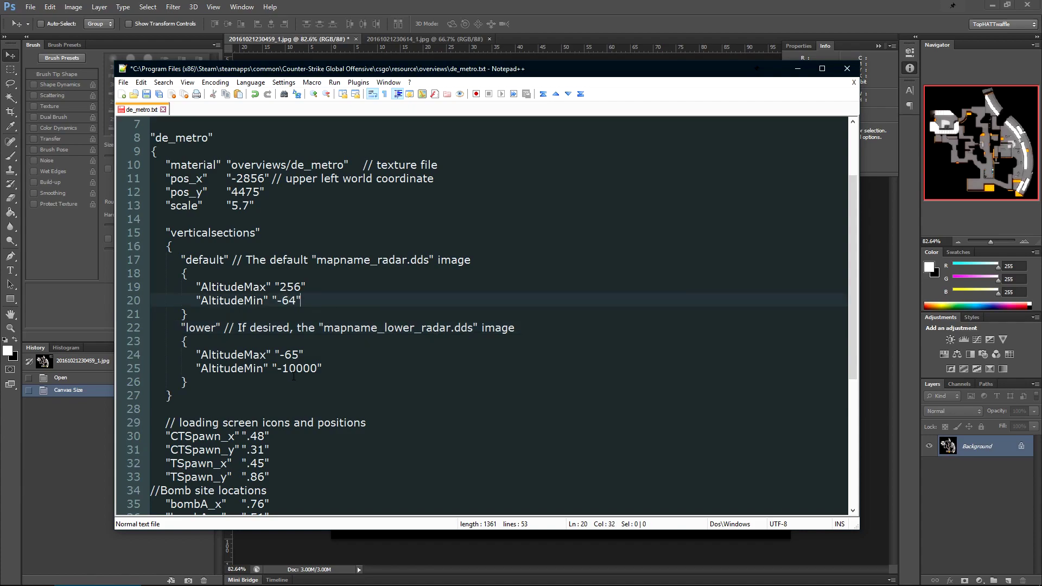
- Switch to Hammer, filter the textures by "skip" and make tools/toolsskip the current texture
click(364, 575)
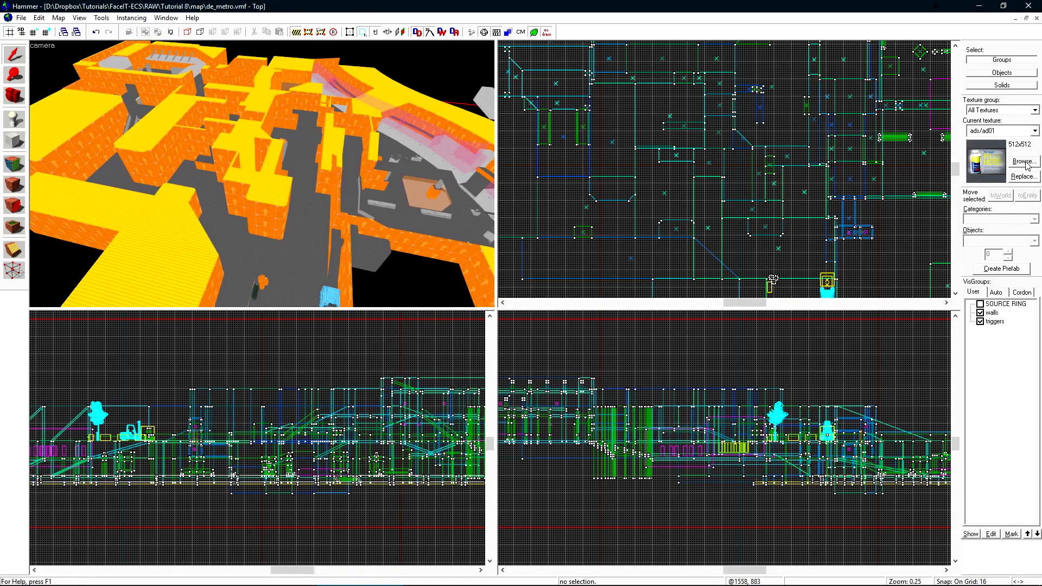
click(1023, 162)
text(skip)
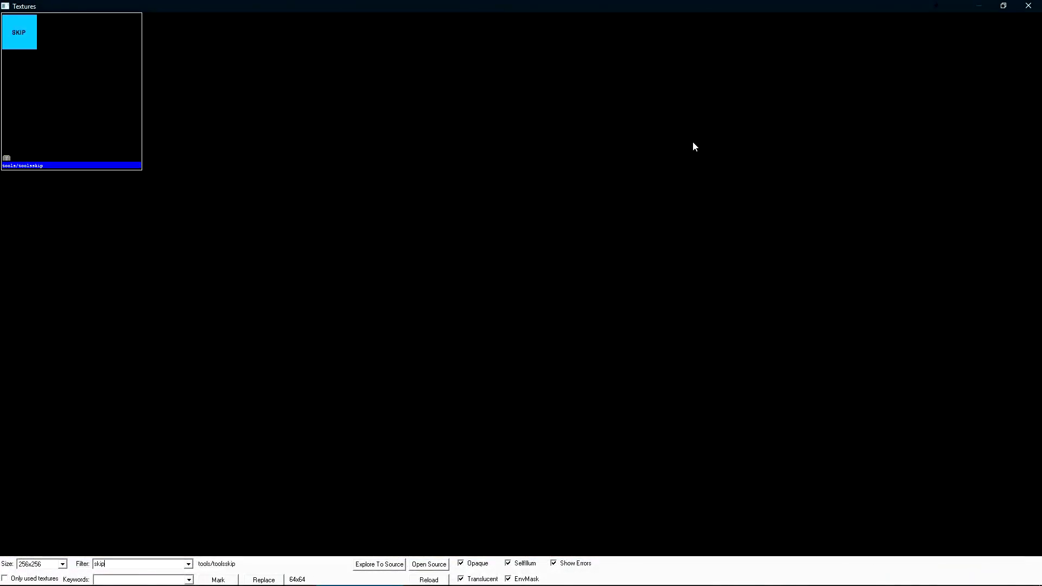
double_click(95, 89)
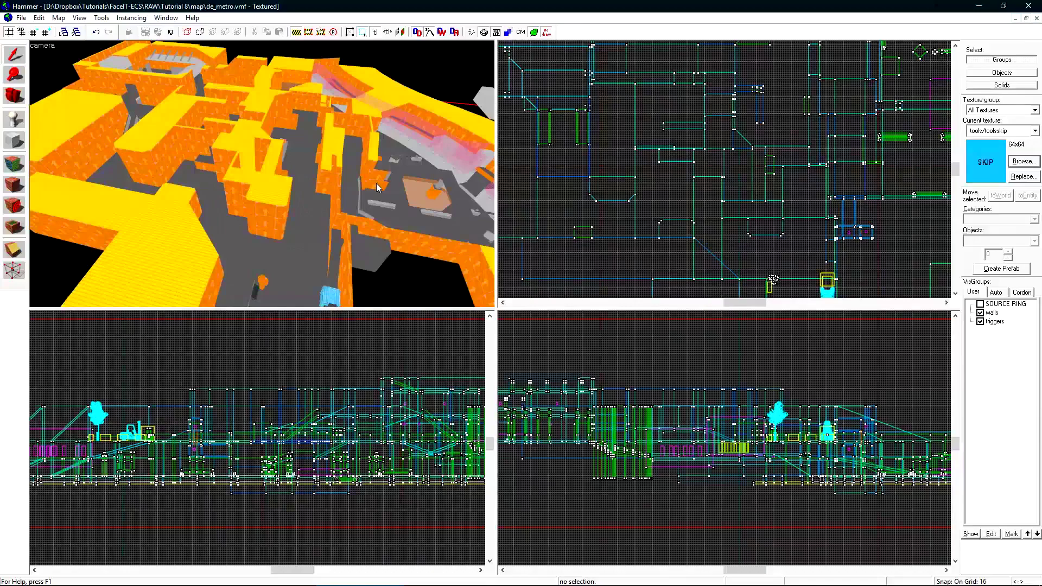
- Create a skip-textured block about 6112 by 5632 units and 64 units high, covering the whole map in the top view
key(z)
key(s)
key(z)
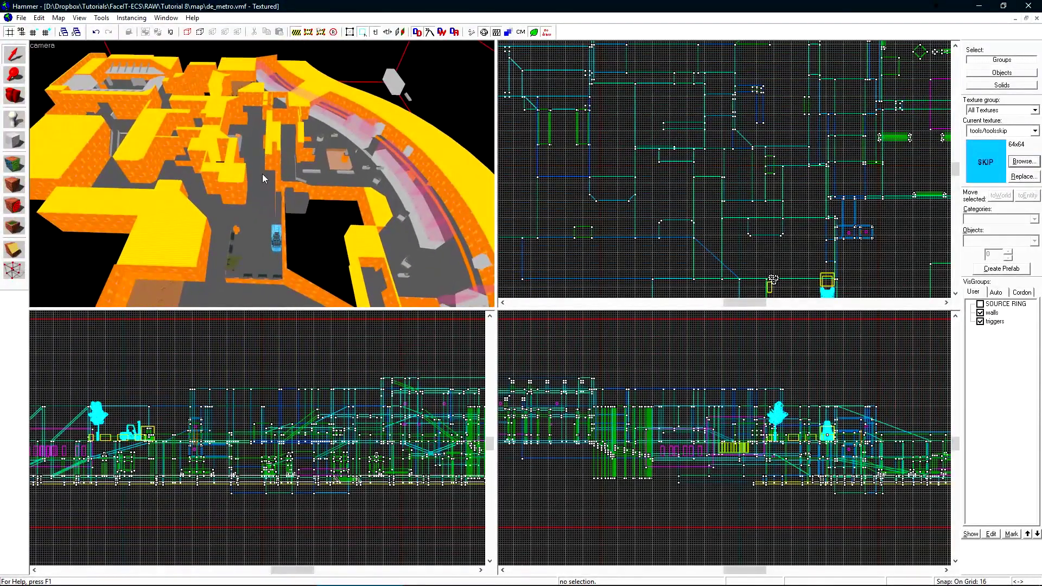
scroll(699, 191, down, 5)
key(shift+b)
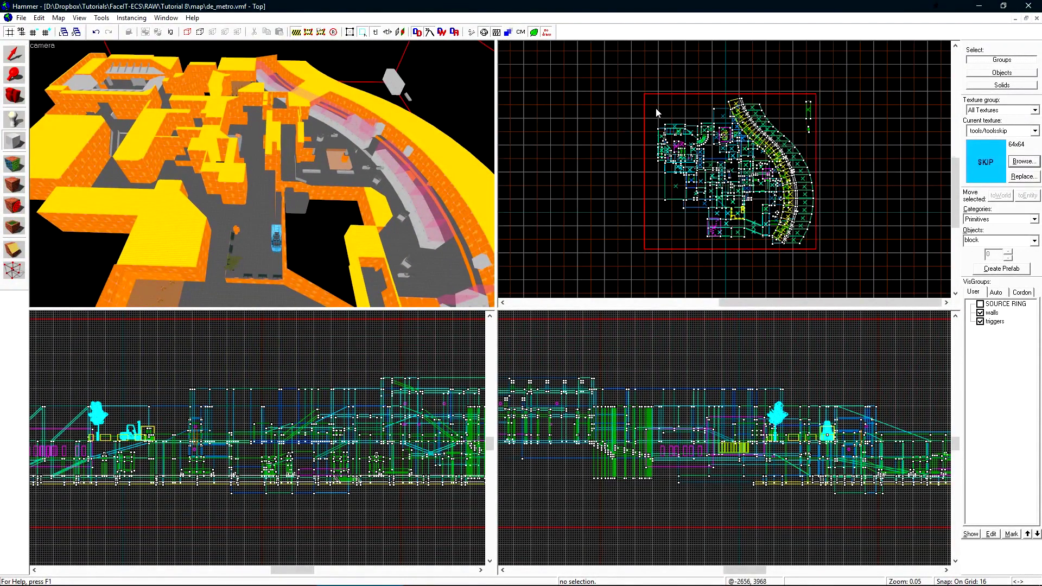
drag(651, 100, 792, 216)
scroll(802, 242, up, 1)
drag(854, 278, 867, 291)
key(Return)
- Reduce the skip block's height to 16 units in the front view
scroll(106, 455, up, 13)
key(shift+s)
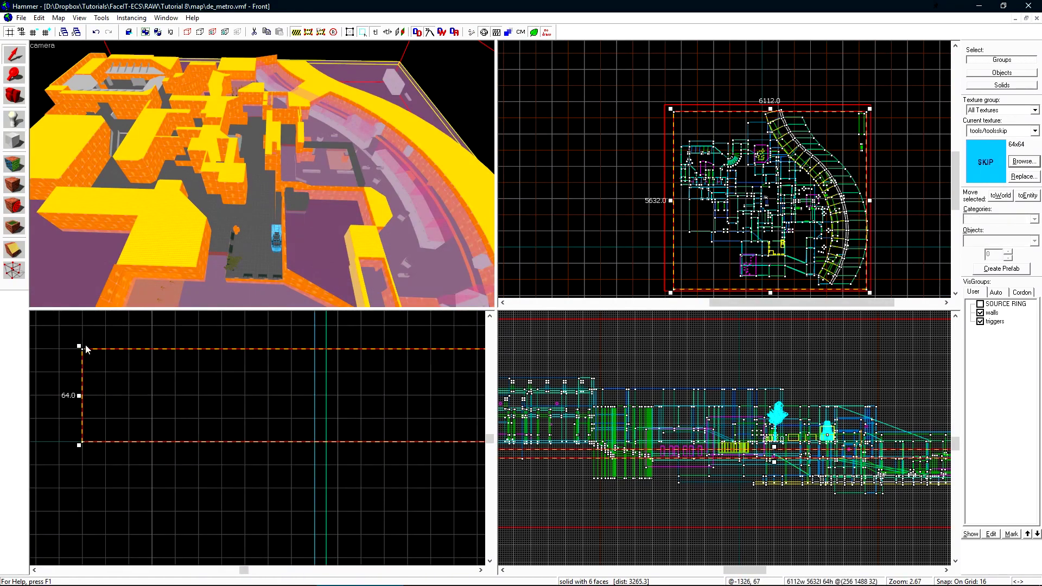
drag(80, 346, 82, 418)
scroll(288, 434, down, 4)
middle_drag(291, 435, 421, 431)
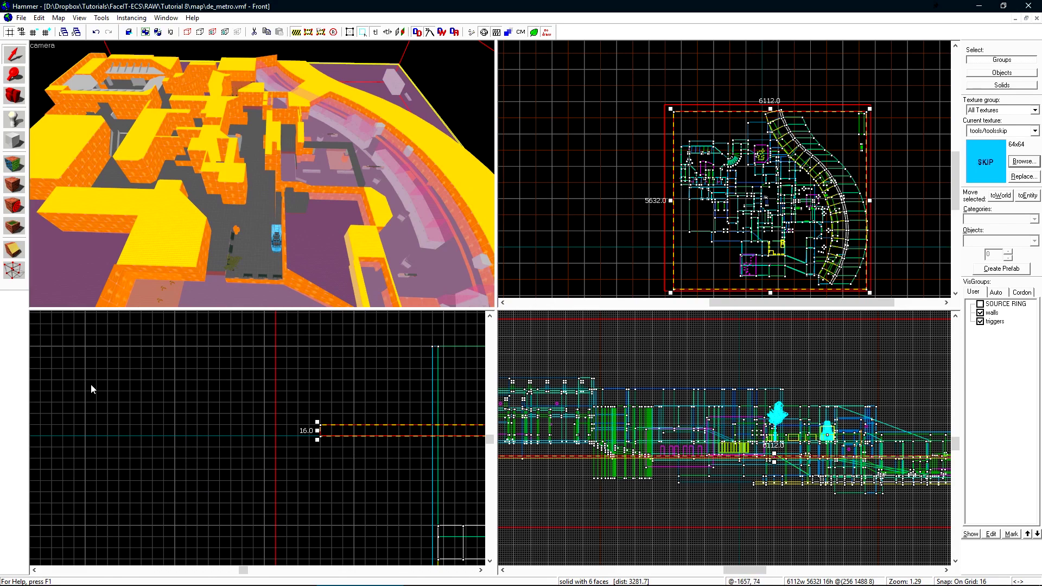
- Move the skip block down 16 units in the front view
scroll(257, 448, up, 6)
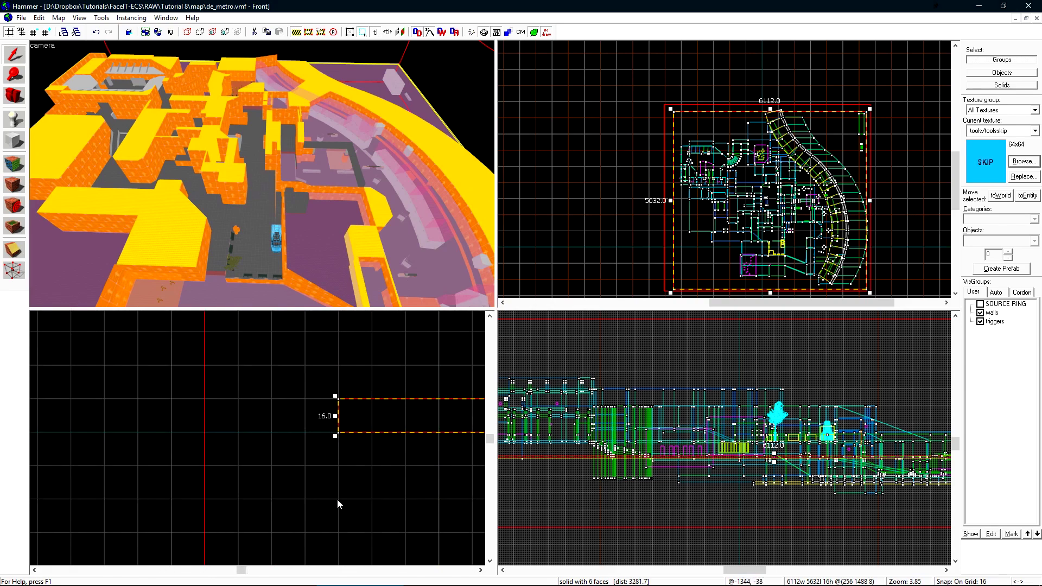
drag(349, 419, 348, 452)
- Examine in the 3D and front views where the skip block separates the upper and lower levels
key(z)
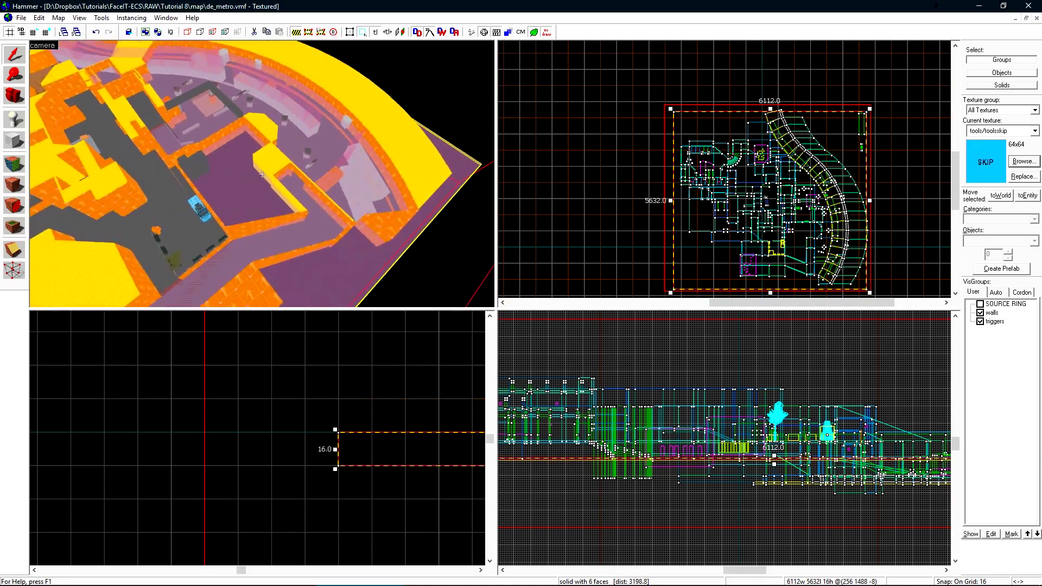
key(w)
key(w)
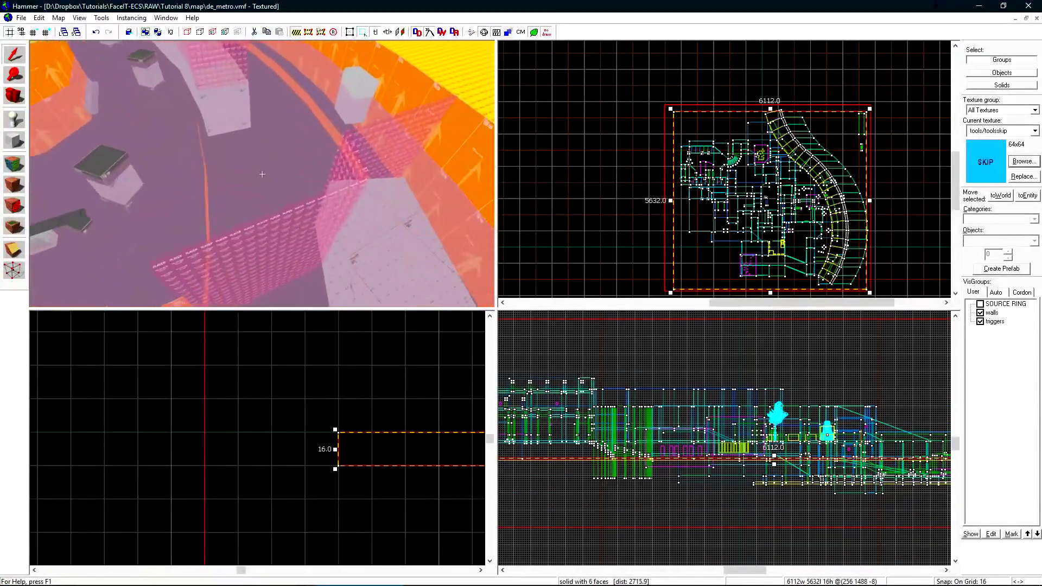
key(z)
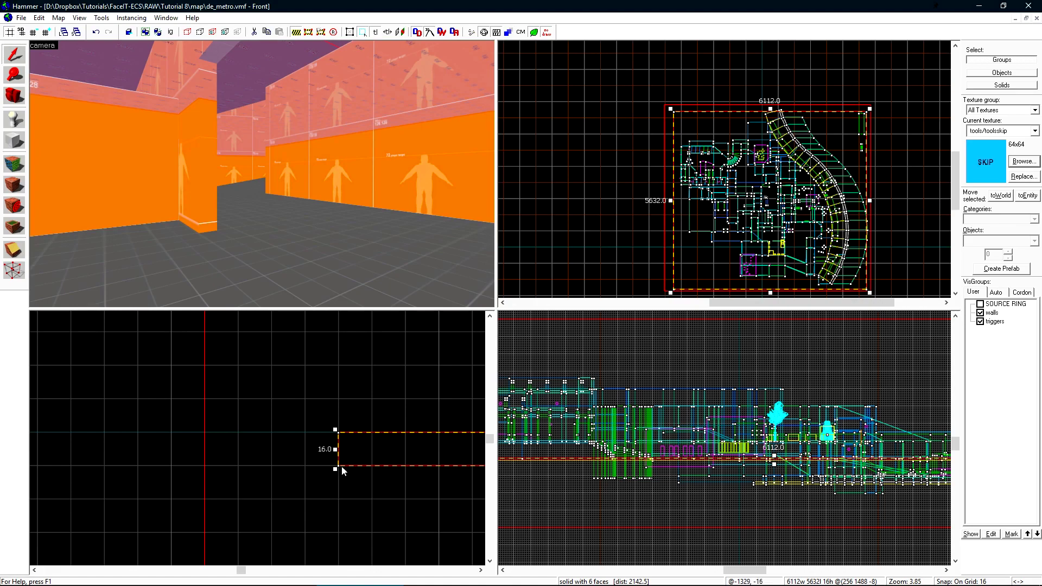
key(z)
key(w)
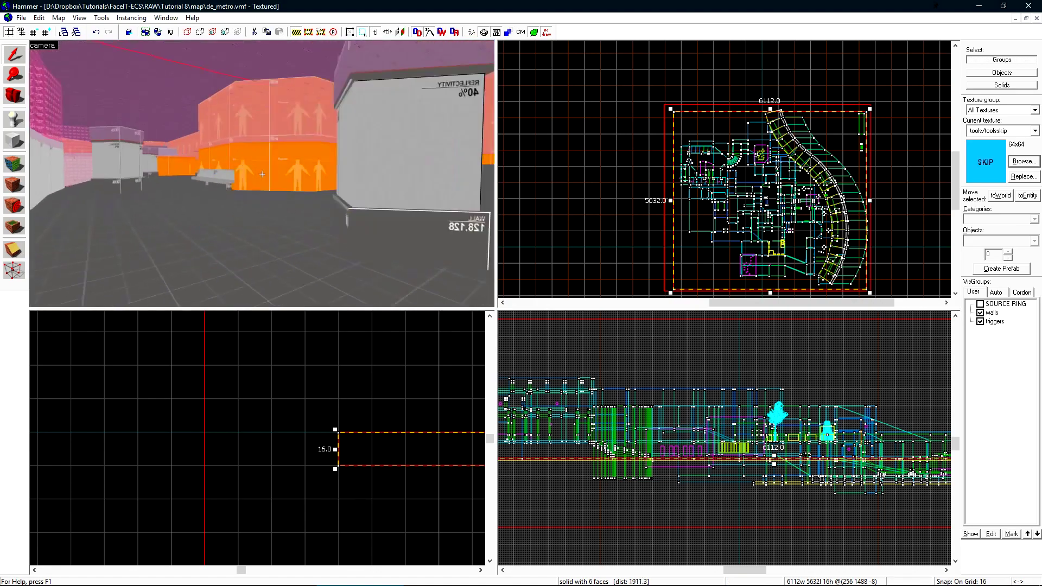
key(z)
scroll(366, 448, up, 4)
scroll(303, 425, down, 3)
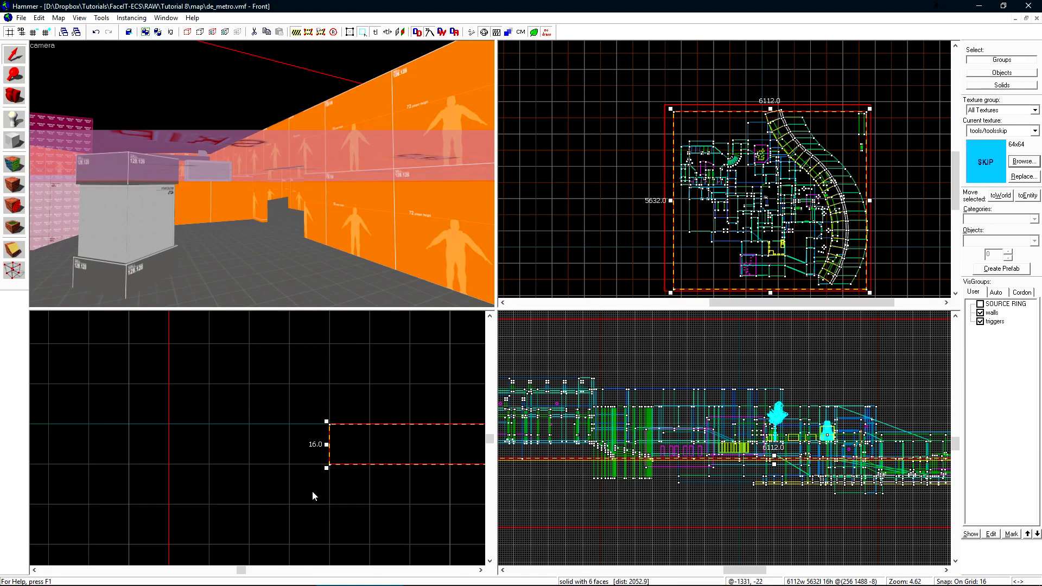
- Switch to de_metro.txt in Notepad++ and set the default section's AltitudeMin to -15 and the lower section's AltitudeMax to -16
mouse_move(157, 583)
click(100, 575)
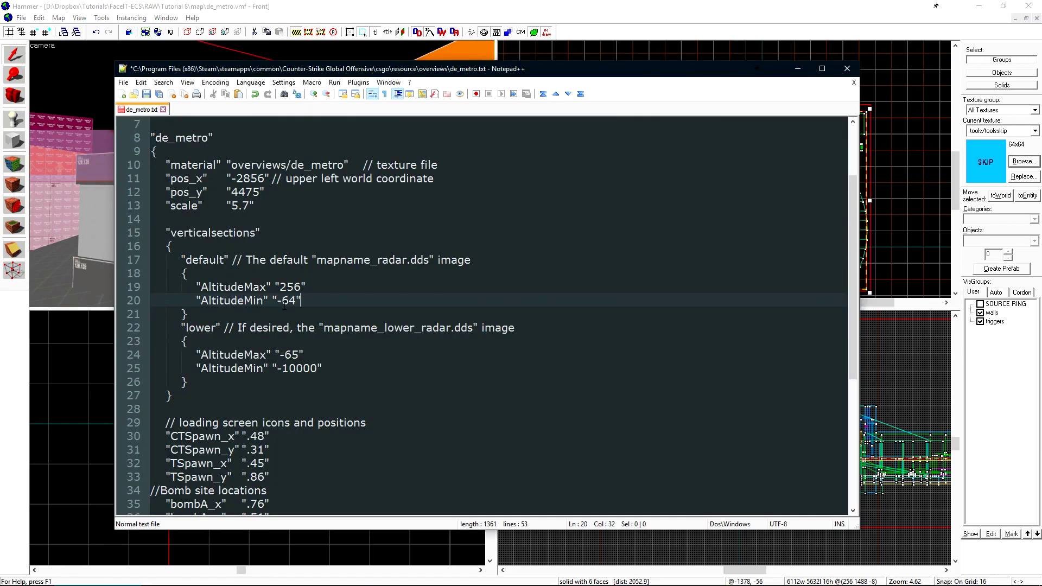
drag(281, 301, 296, 301)
text(15)
drag(283, 355, 298, 354)
text(16)
- Set the default section's AltitudeMax to 10000 and save the overview script
double_click(291, 286)
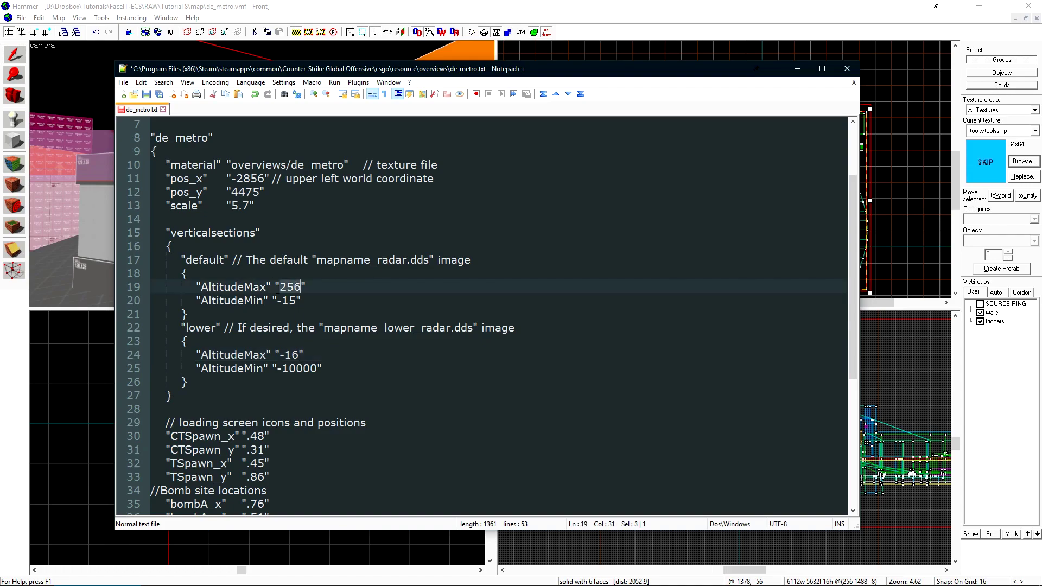
text(10000)
click(148, 97)
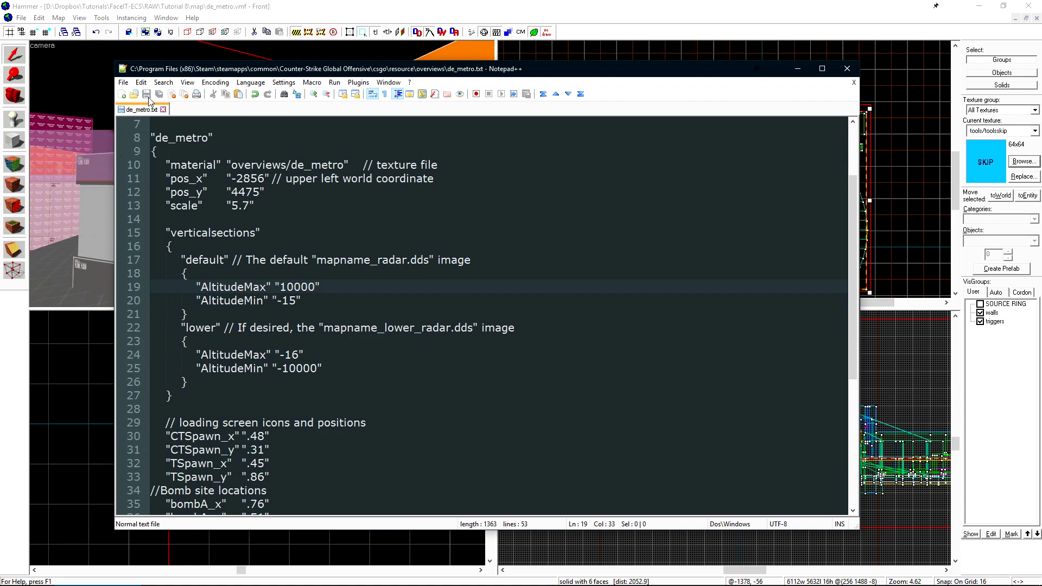
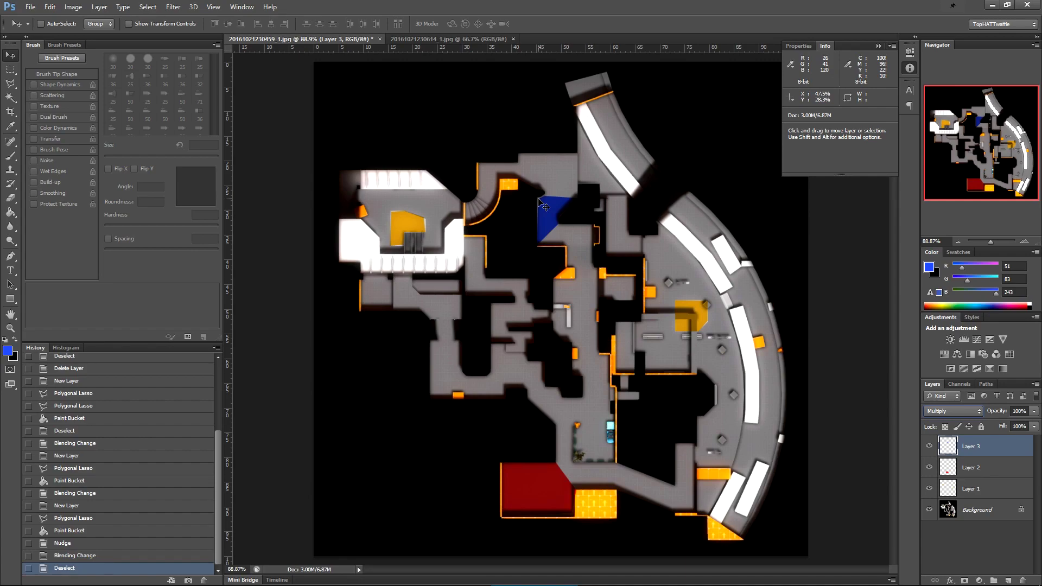
- Switch to Photoshop and nudge the blue area's layer slightly upward on the full radar image
key(Up)
alt+scroll(722, 414, up, 2)
alt+scroll(722, 414, down, 1)
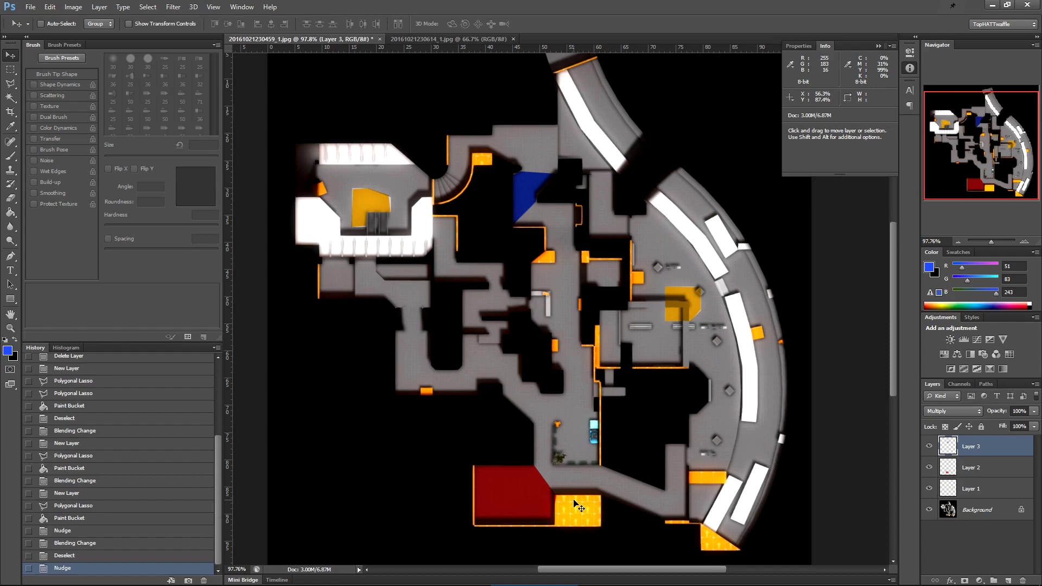
alt+scroll(578, 508, down, 3)
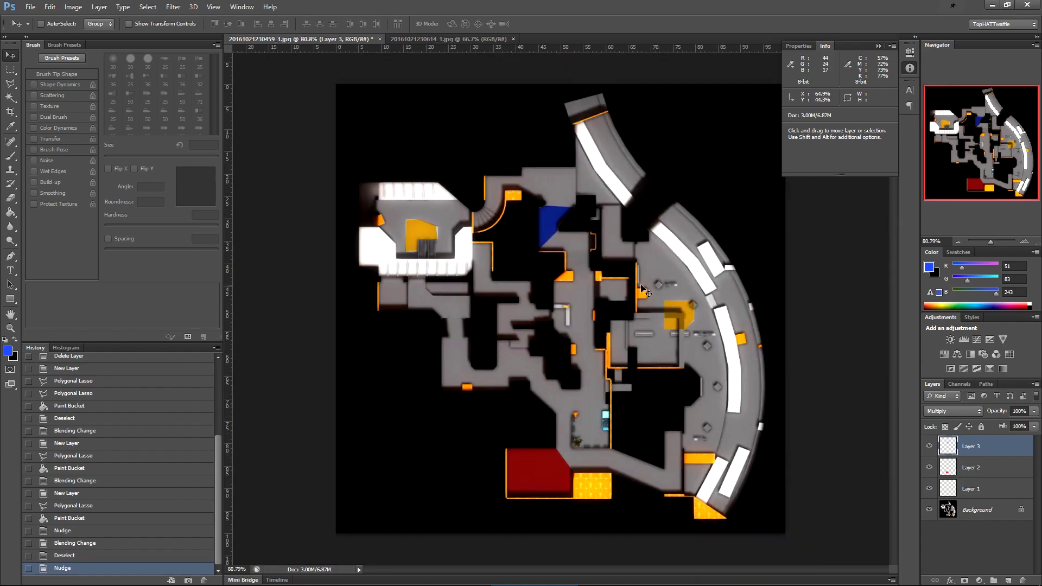
- Crop the lower-level image's canvas to 1024 pixels wide, anchored on its left side so the console area is cut off
click(425, 38)
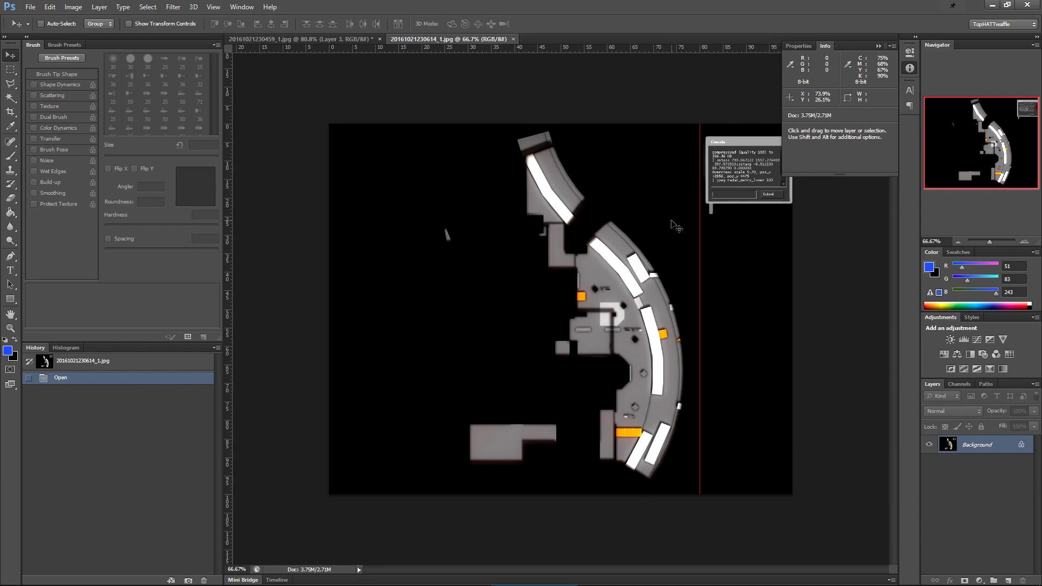
key(alt)
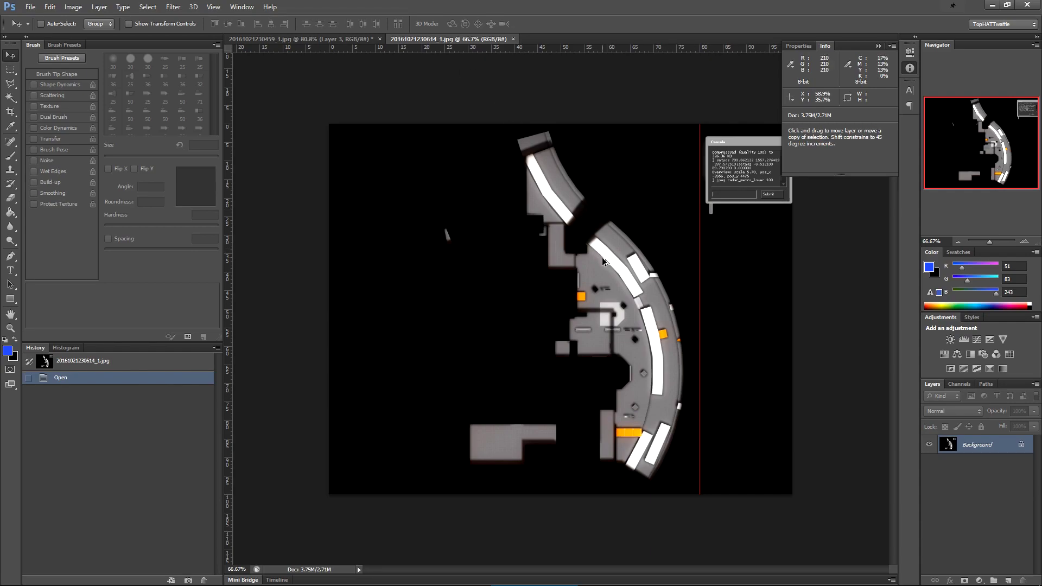
key(ctrl+alt+c)
click(719, 263)
click(719, 277)
text(1024)
click(782, 217)
click(495, 218)
- Convert the lower-level image's locked background into a regular layer named Layer 0
double_click(999, 446)
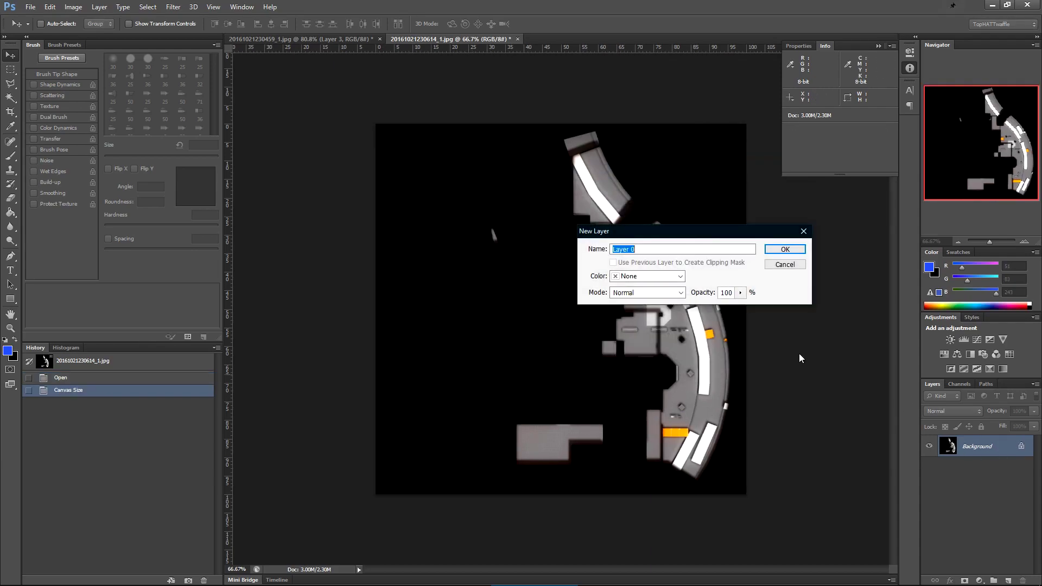
click(772, 251)
alt+scroll(621, 265, up, 5)
alt+scroll(621, 265, down, 4)
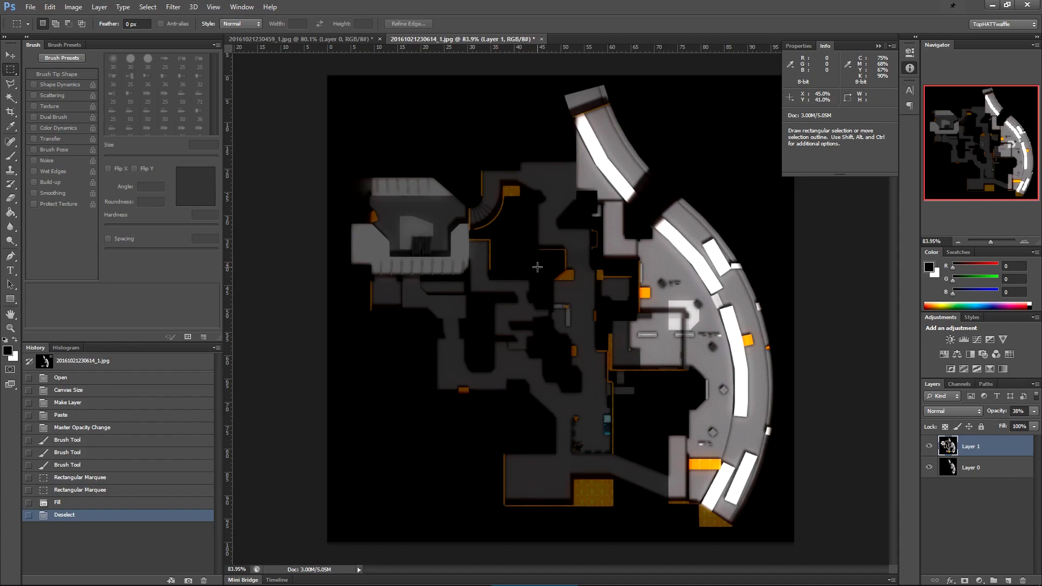
- Save the full radar image to the desktop as de_metro_radar in D3D/DDS format
key(v)
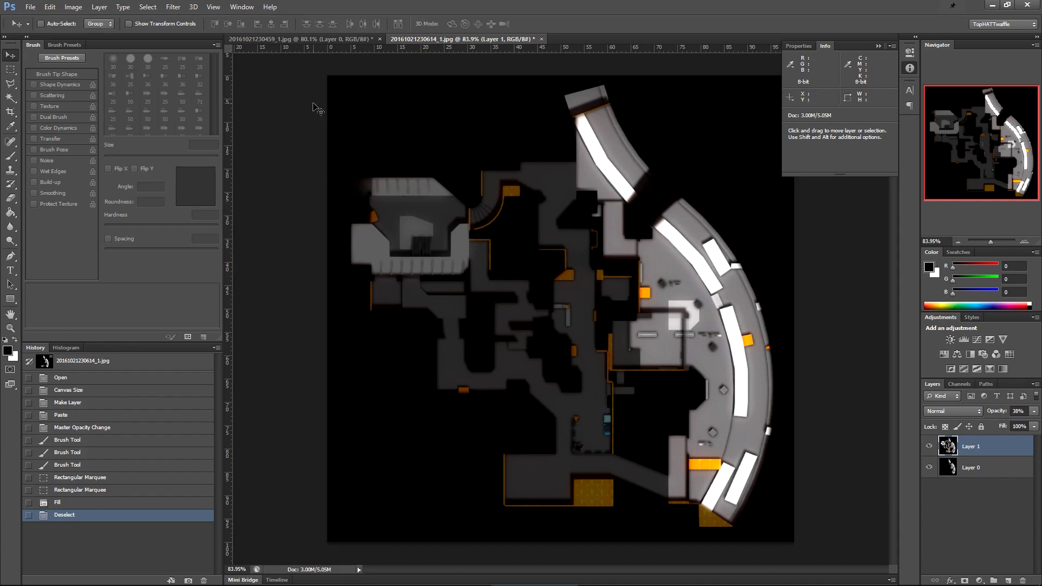
key(ctrl+Tab)
key(ctrl+shift+s)
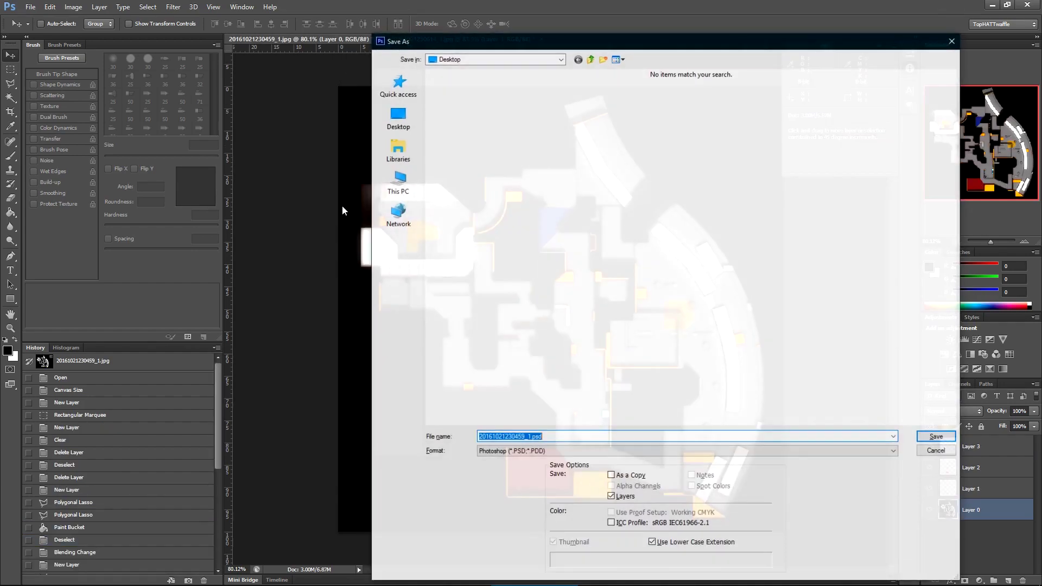
drag(434, 36, 402, 39)
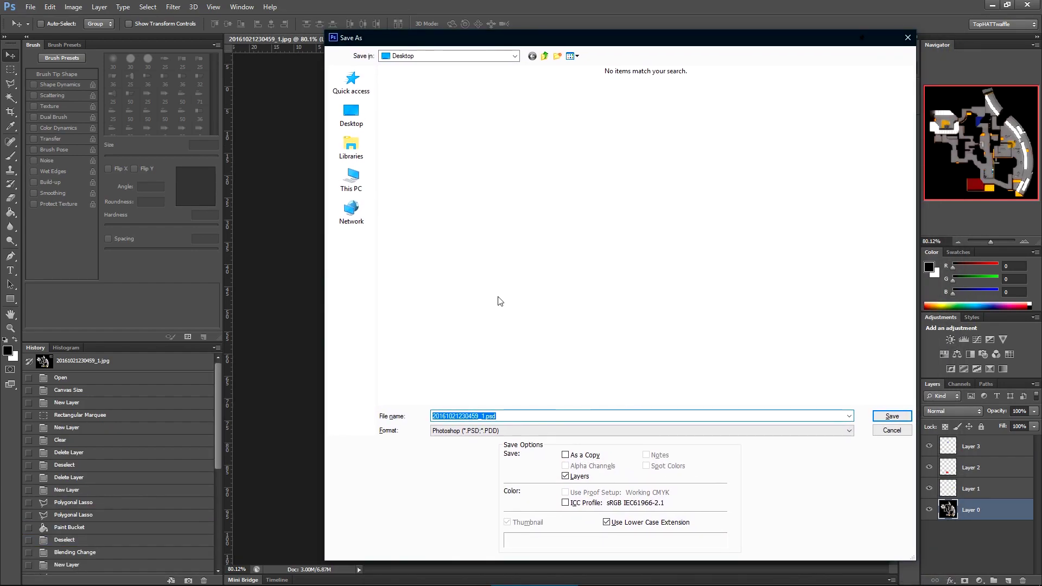
click(495, 431)
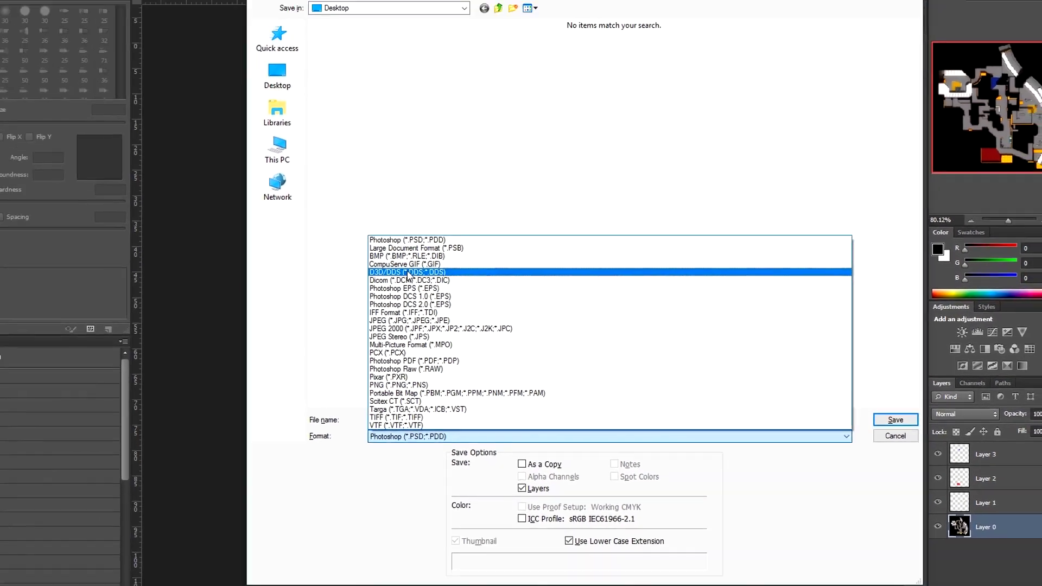
click(185, 224)
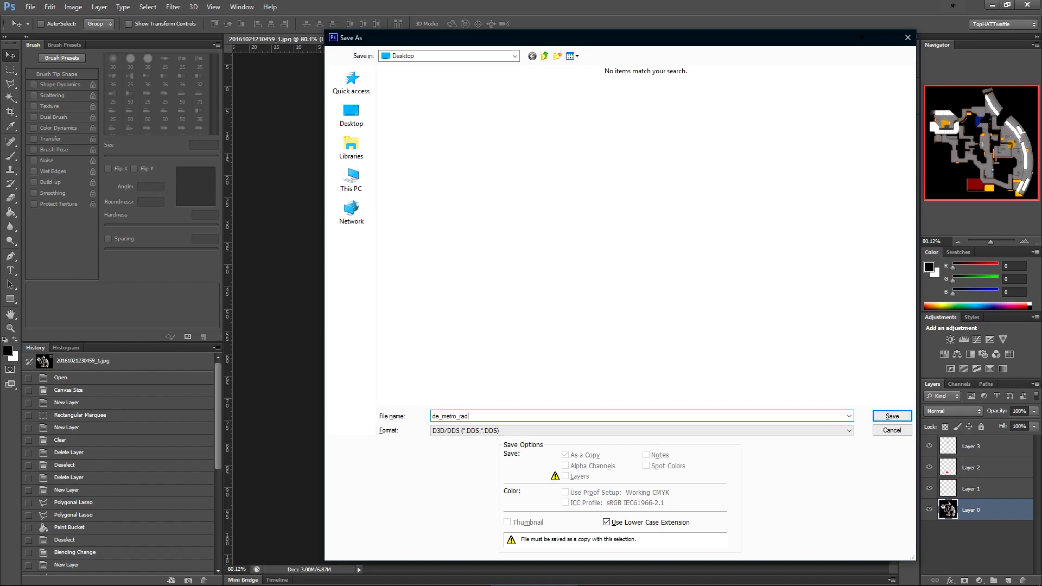
click(892, 416)
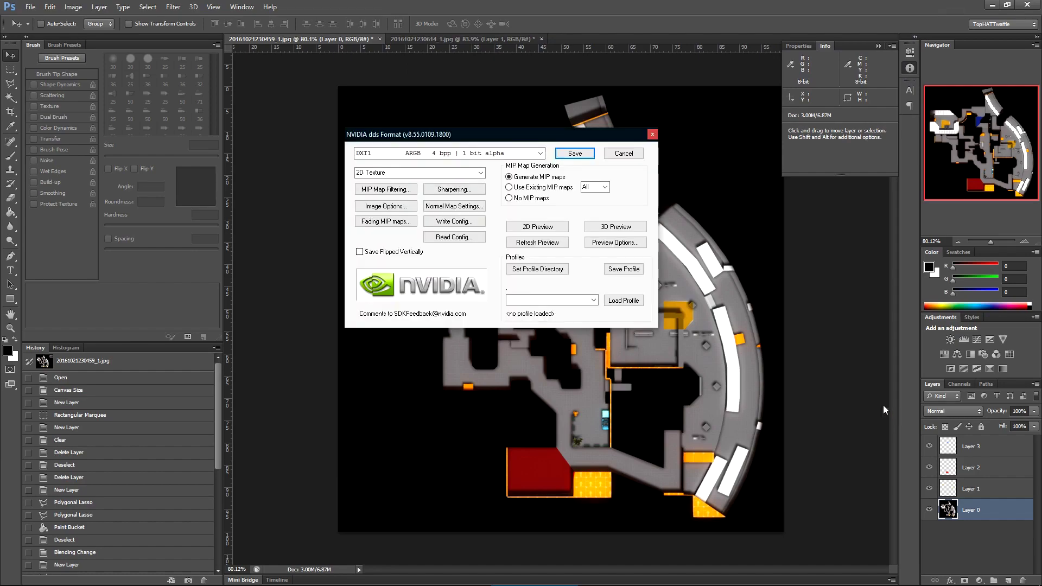
- Export the DDS file with DXT1 ARGB 4 bpp, 1 bit alpha compression
drag(387, 138, 392, 154)
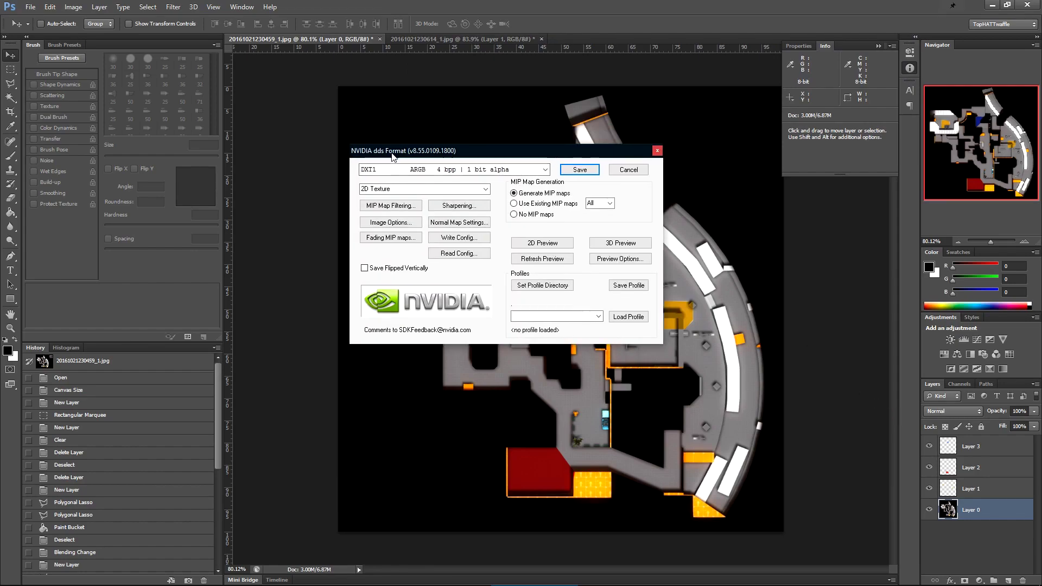
click(473, 170)
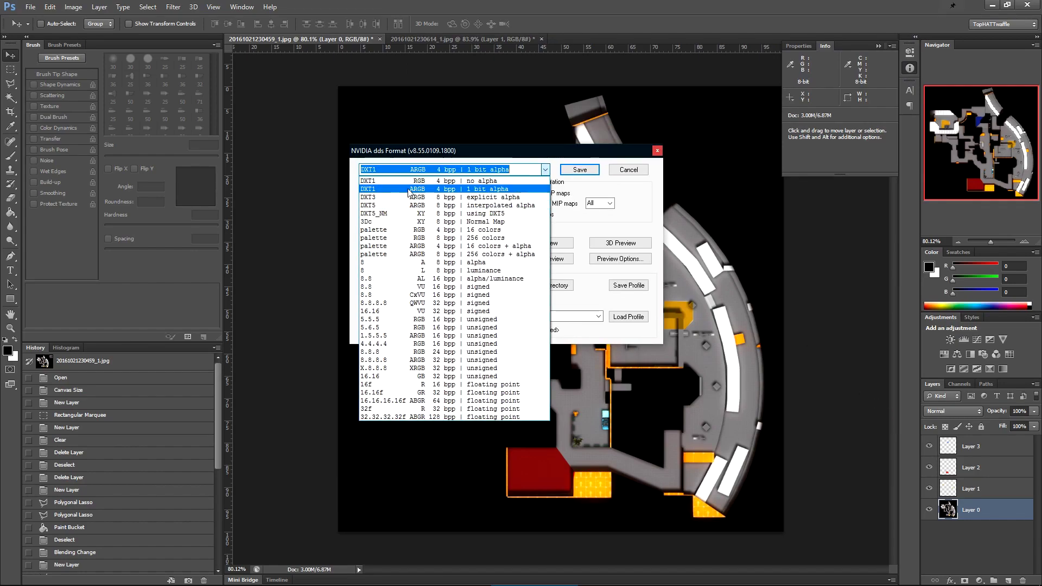
click(469, 189)
click(579, 170)
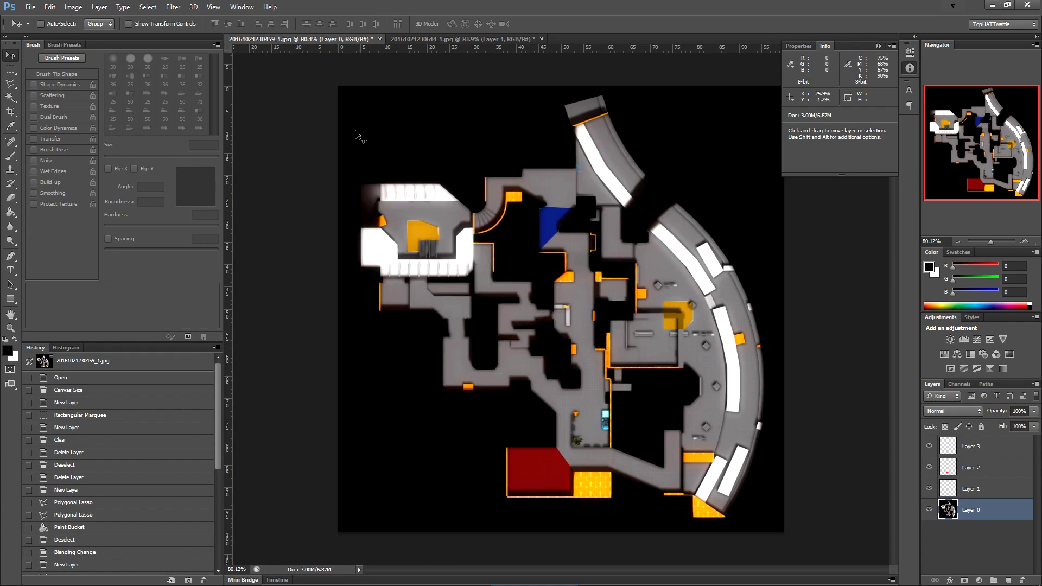
- Set up saving the lower-level image in D3D/DDS format under the file name de_metro_lower_radar.dds
click(438, 38)
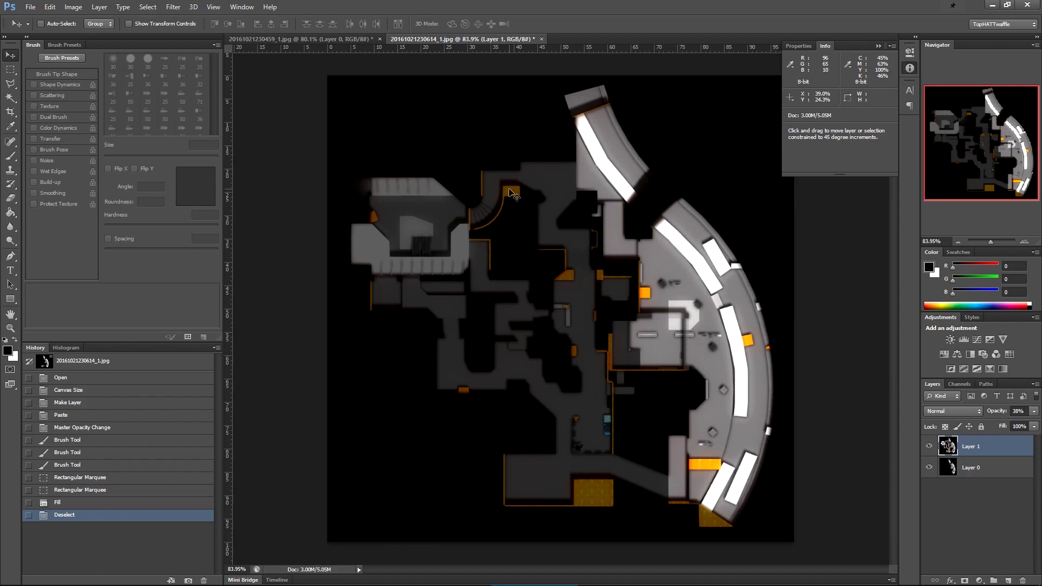
key(ctrl+shift+s)
click(484, 431)
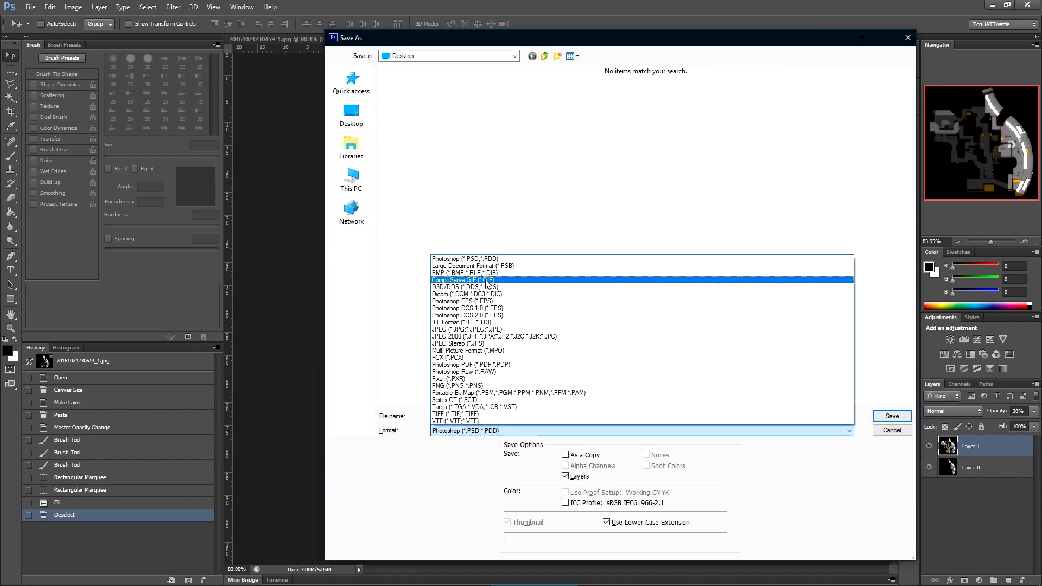
click(487, 286)
click(408, 95)
click(464, 416)
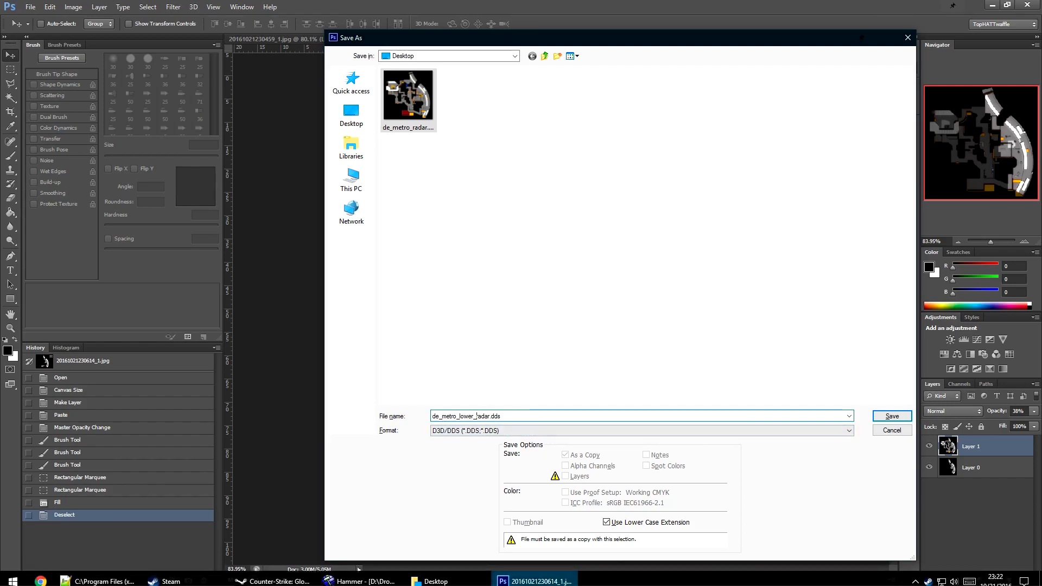
- Check the lower image's naming in the overview script and save the lower radar DDS with DXT1 ARGB, 1 bit alpha
click(86, 576)
drag(324, 328, 454, 328)
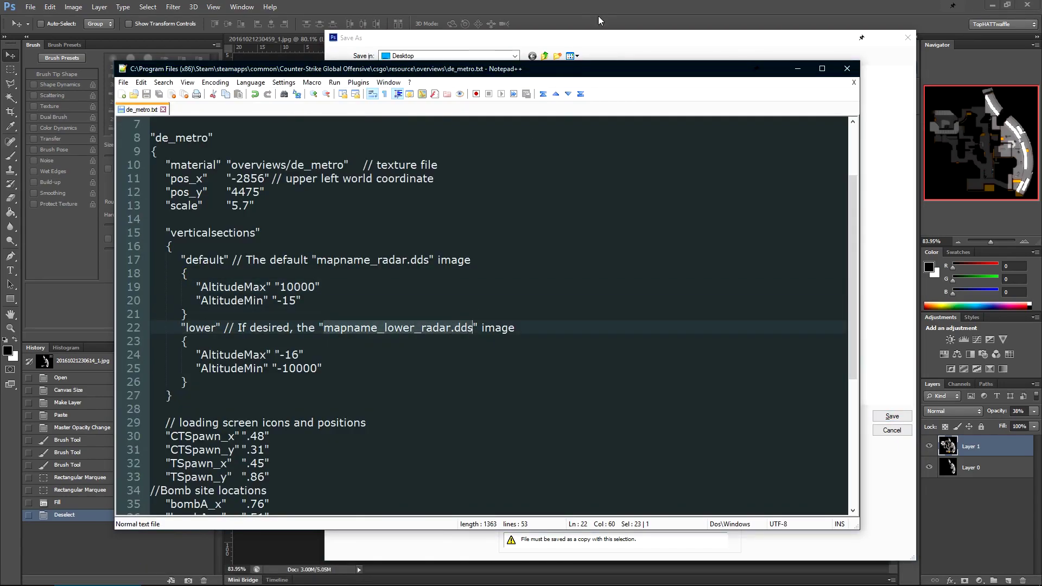
click(597, 38)
click(891, 415)
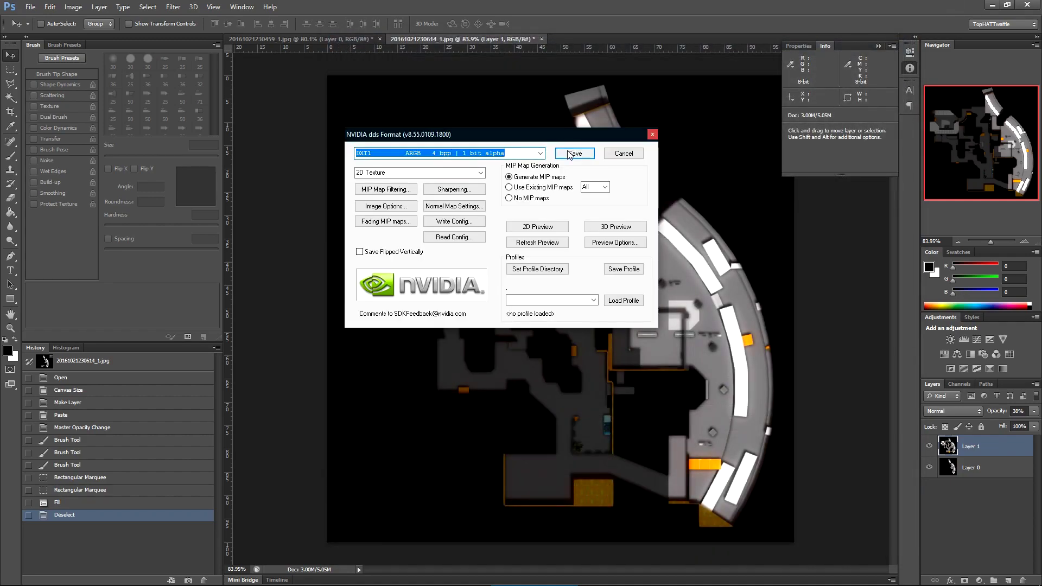
click(574, 153)
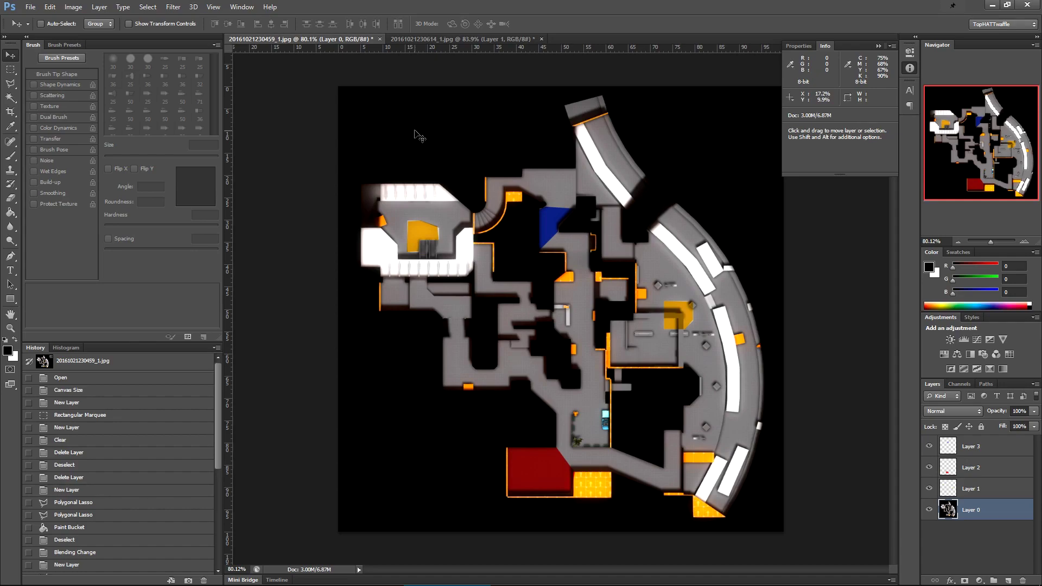
- Duplicate the full radar image into a new document with the default copy name
click(74, 6)
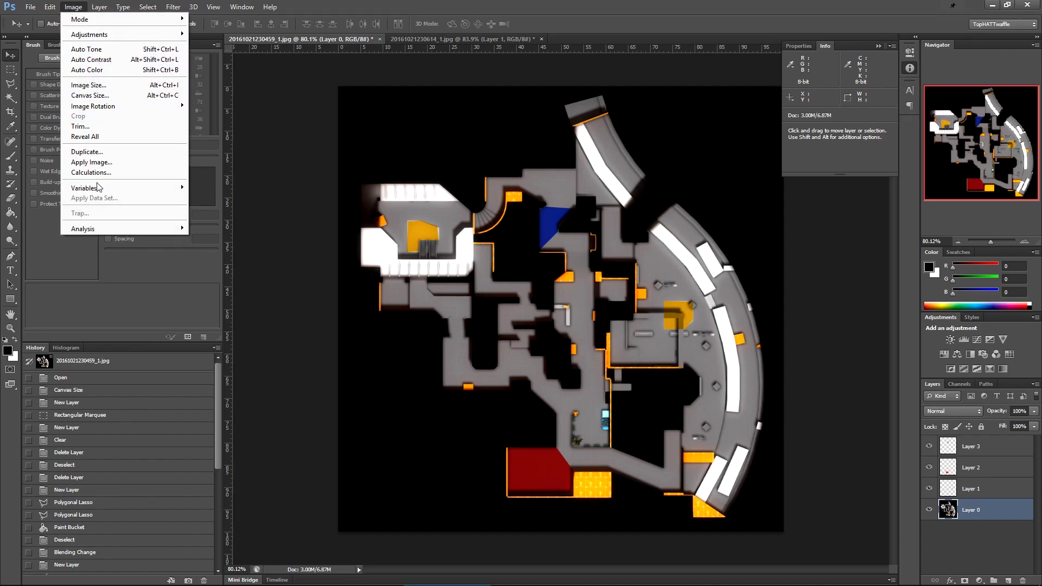
click(87, 151)
key(Return)
- Set the foreground colour to yellow f0c326 and add the title "DE_METRO TEST LEVEL ECS LEVEL :)" above the map's upper-left area
key(i)
click(7, 350)
click(775, 439)
click(741, 326)
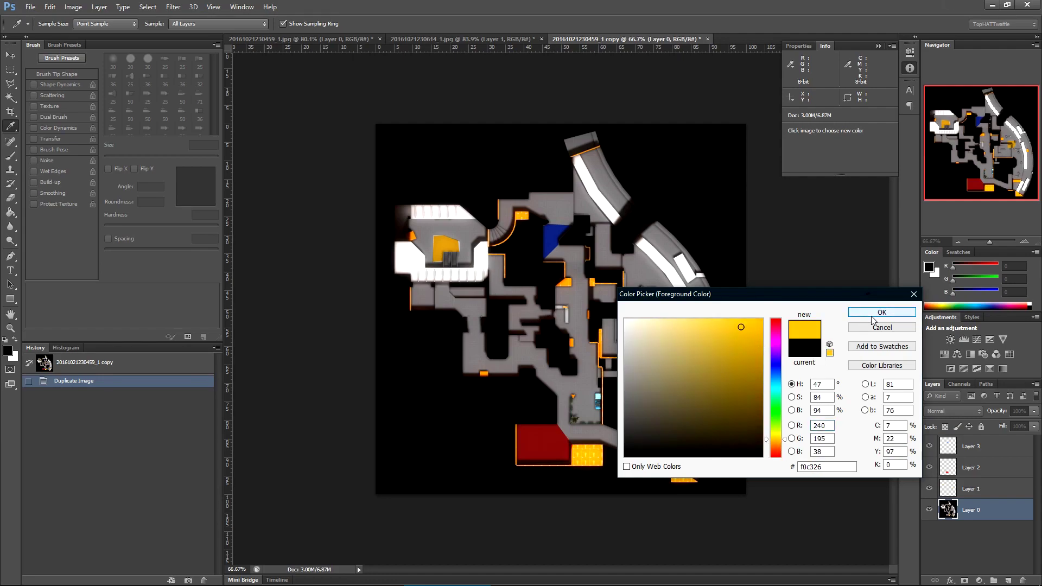
click(872, 313)
drag(542, 183, 541, 178)
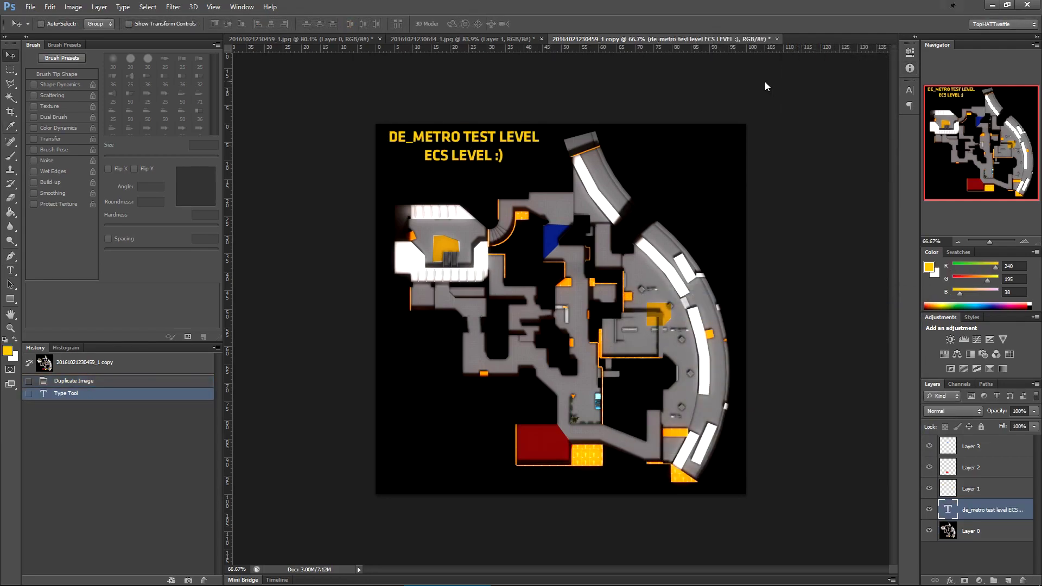
- Save the titled radar image in D3D/DDS format as de_metro_radar_spectate.dds
key(ctrl+shift+s)
click(495, 430)
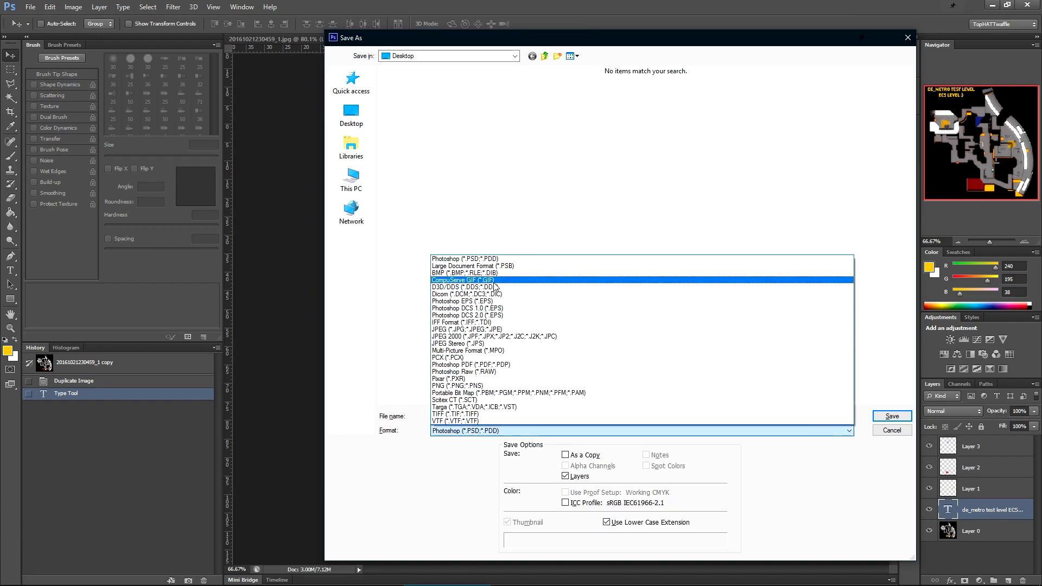
click(497, 291)
click(408, 95)
click(465, 94)
click(503, 416)
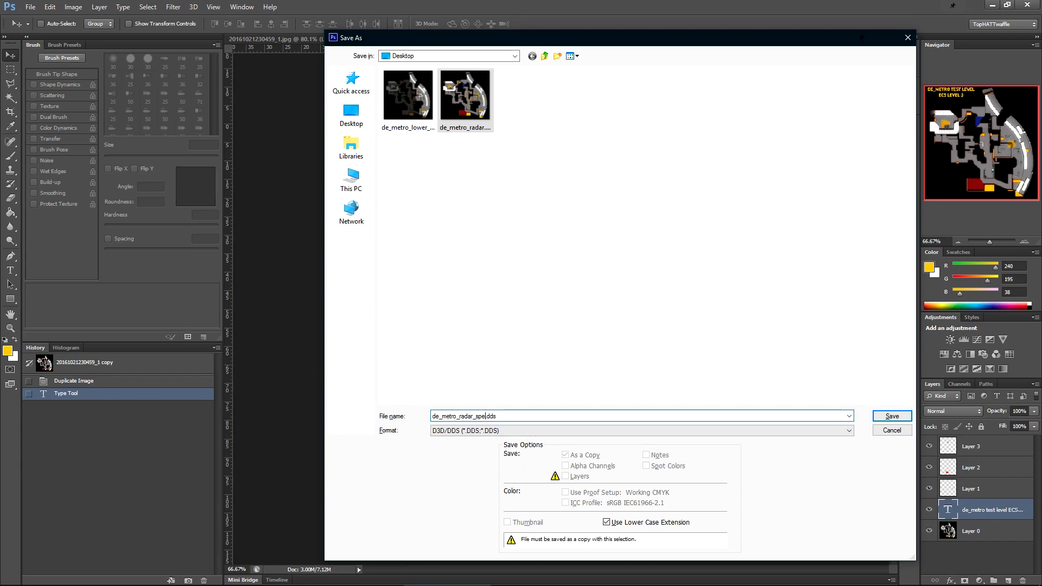
click(892, 416)
click(540, 154)
click(540, 154)
click(560, 155)
- Clear the open windows off the desktop and open the csgo/resource/overviews folder in File Explorer
click(989, 6)
click(986, 7)
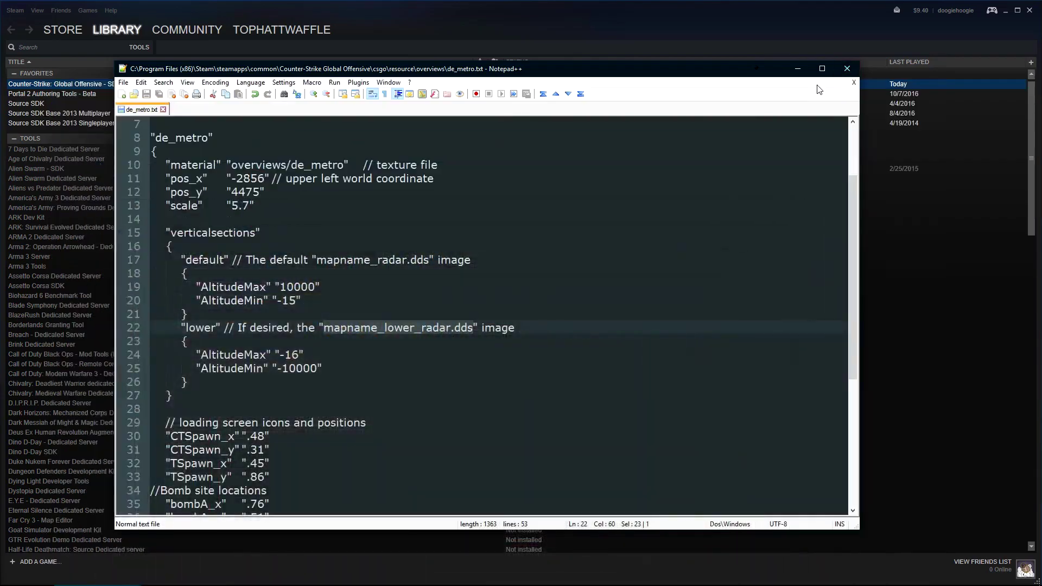
click(797, 70)
click(1005, 10)
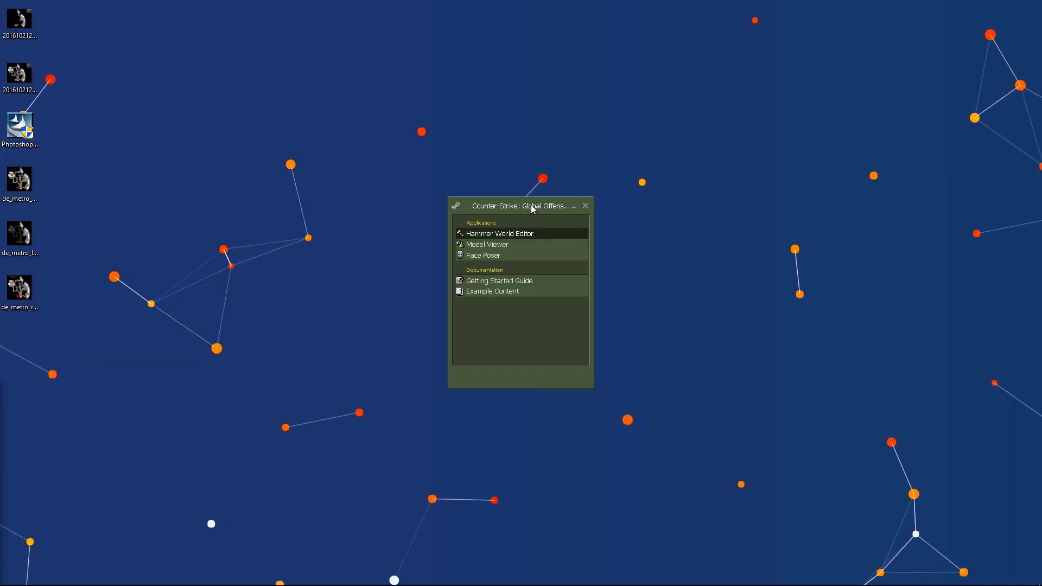
key(super+e)
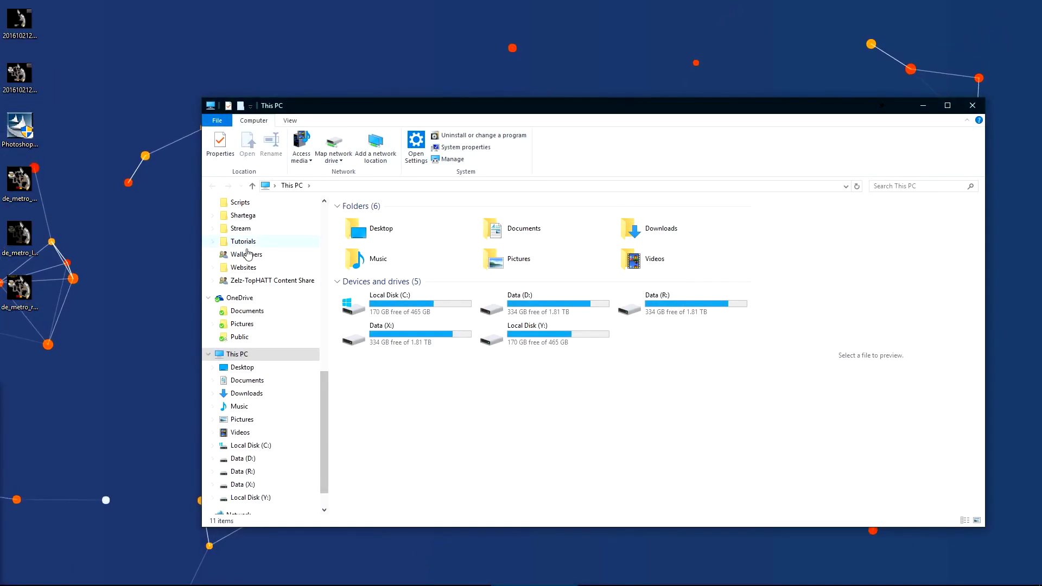
scroll(261, 249, up, 10)
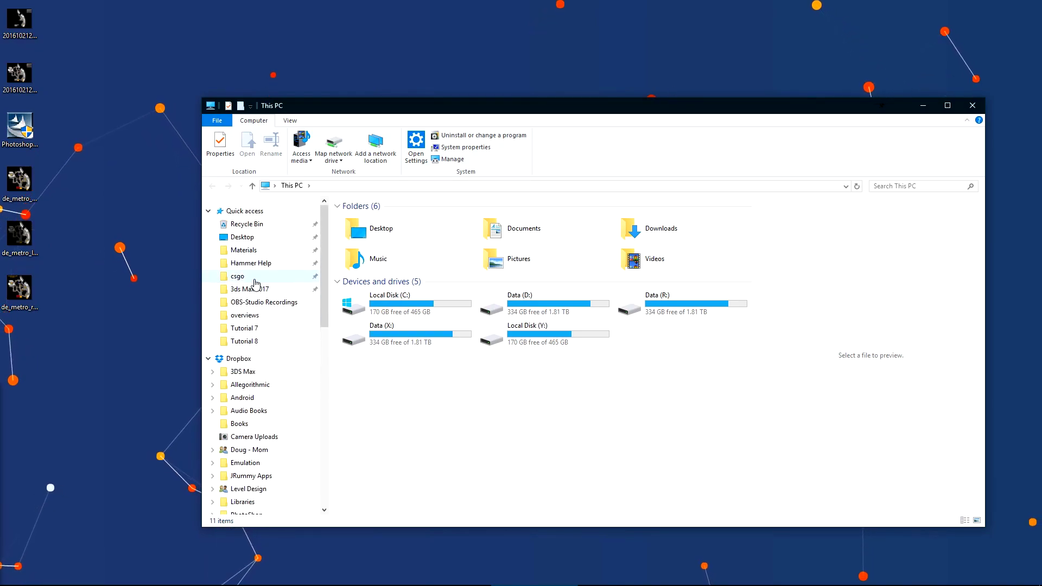
click(255, 276)
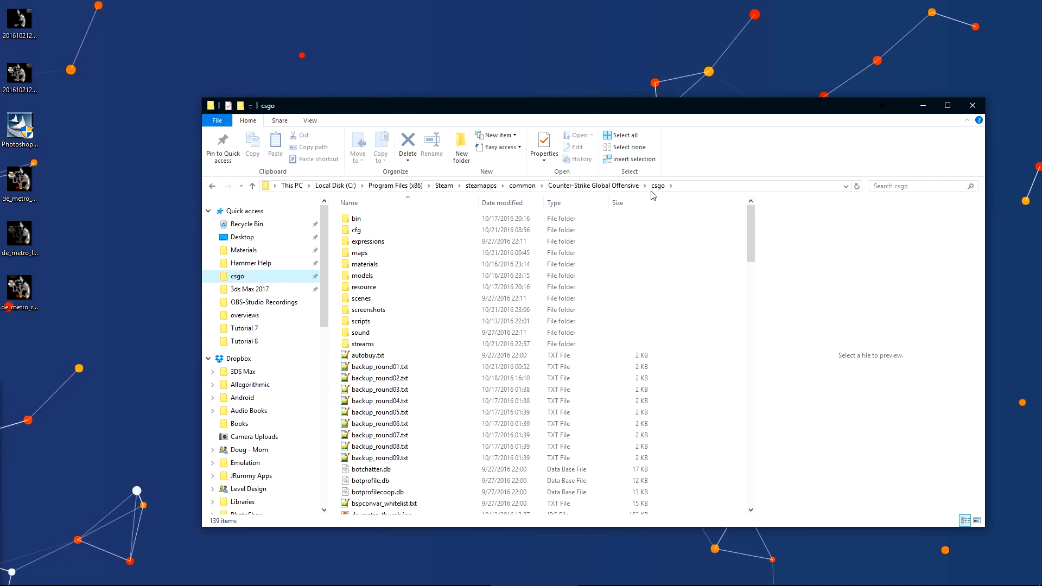
double_click(384, 288)
double_click(366, 230)
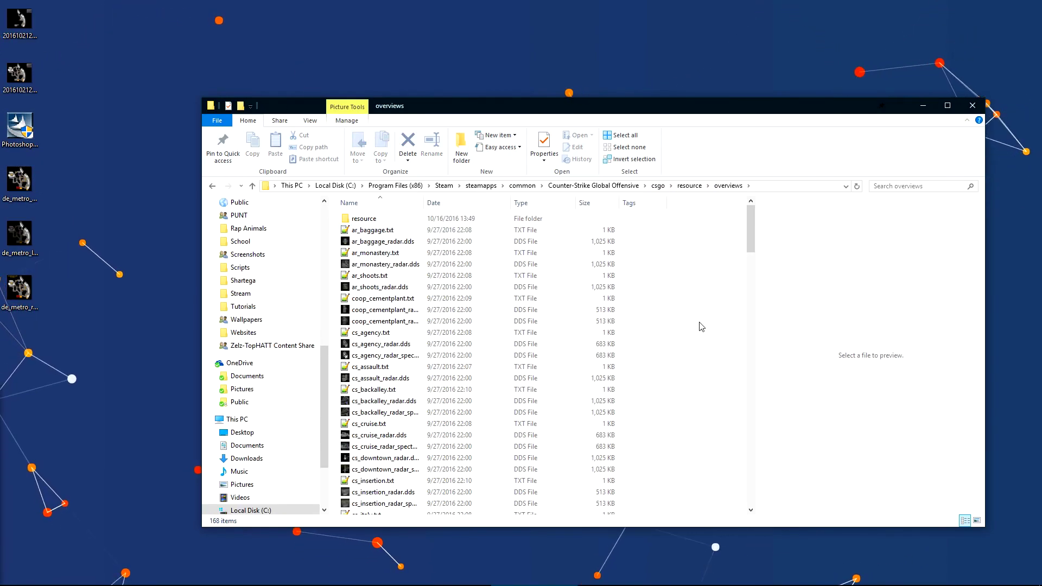
- Copy the three de_metro radar DDS files from the desktop into the overviews folder and check de_metro.txt alongside them
drag(89, 364, 689, 270)
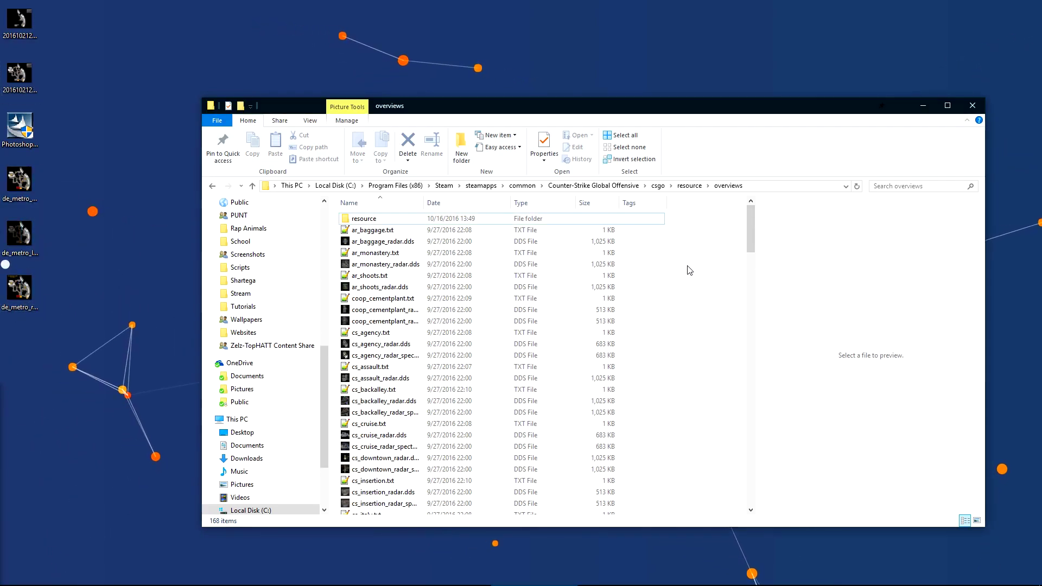
scroll(434, 272, up, 2)
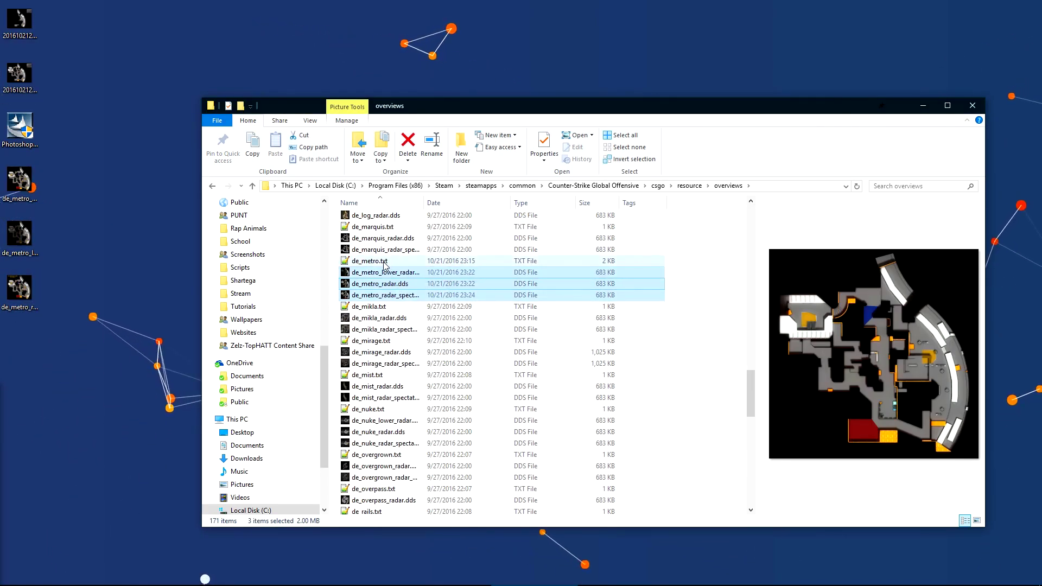
click(357, 262)
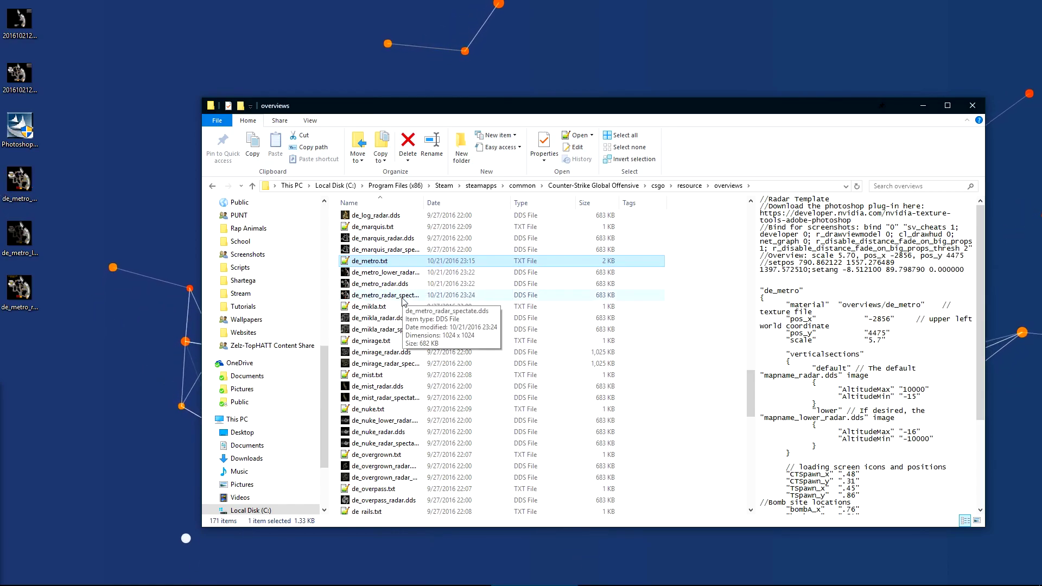
- Switch to Counter-Strike: Global Offensive, load the level with the console command map de_metro, and join the Terrorists
mouse_move(451, 585)
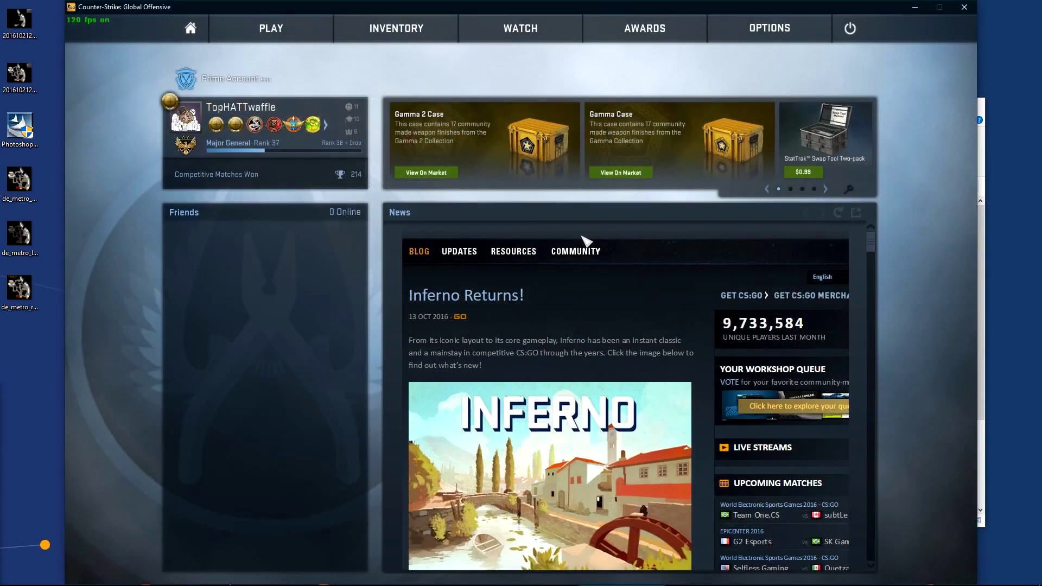
key(grave)
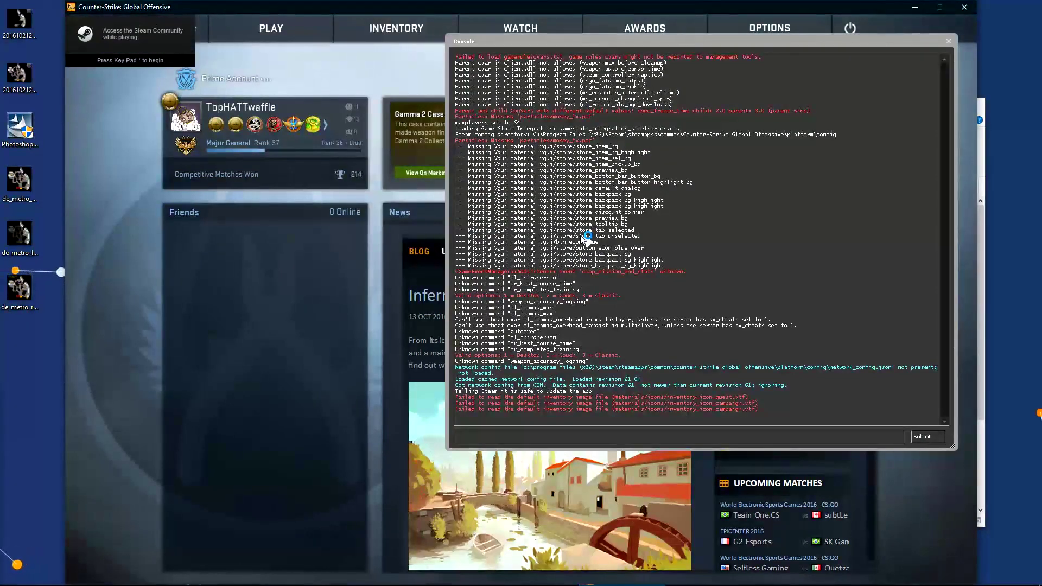
text(map de_metro)
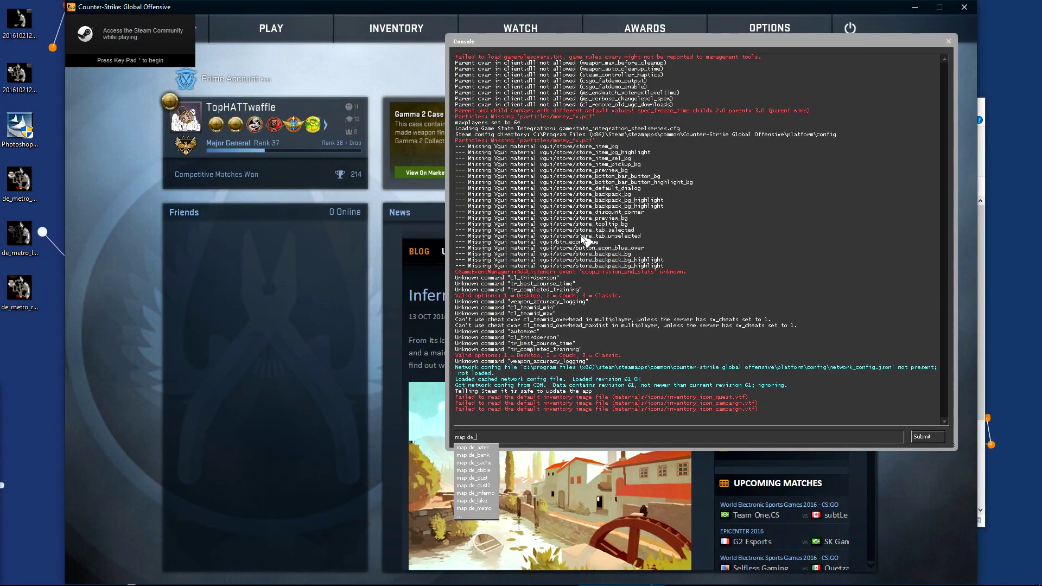
key(Return)
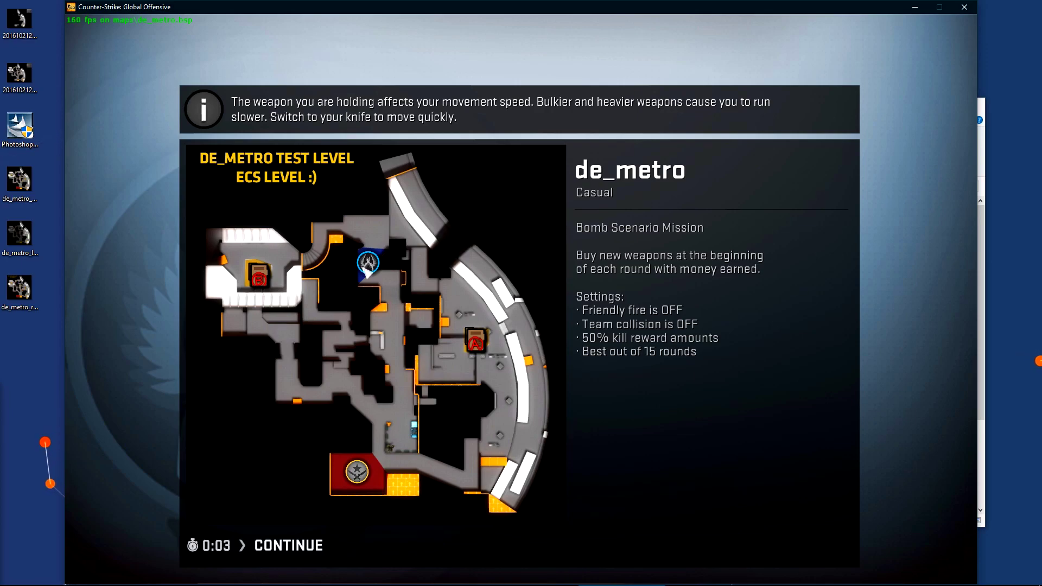
click(308, 549)
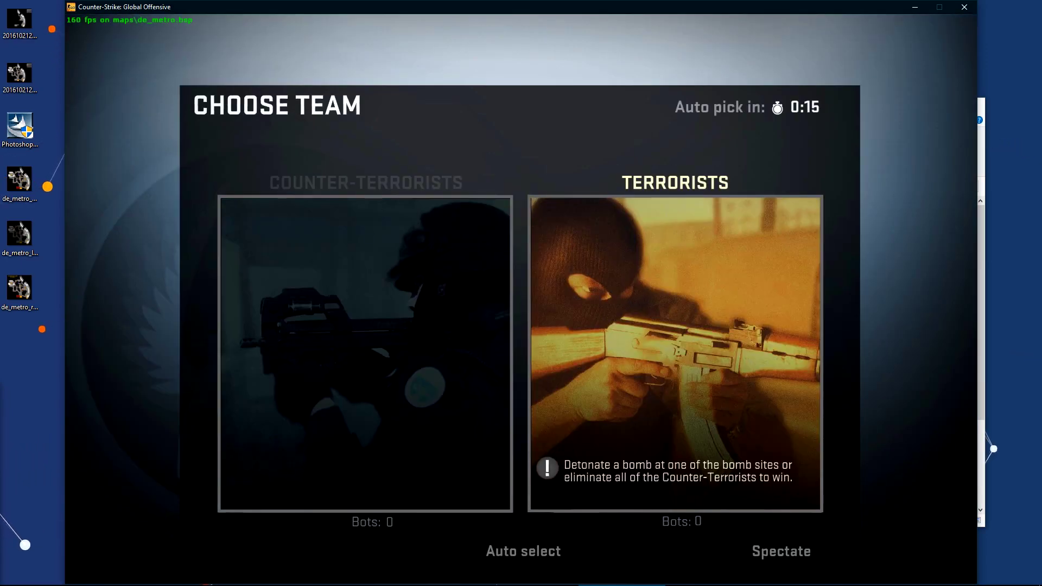
click(675, 352)
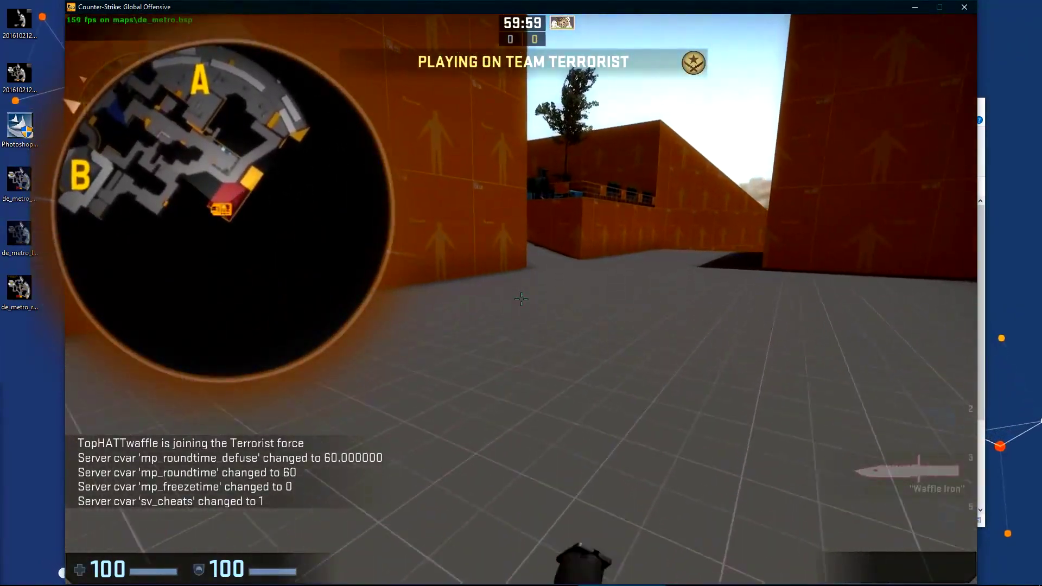
- Walk from the Terrorist spawn toward bombsite A to check how the in-game radar follows the player and switches between levels
key(w)
key(d)
key(w)
click(521, 299)
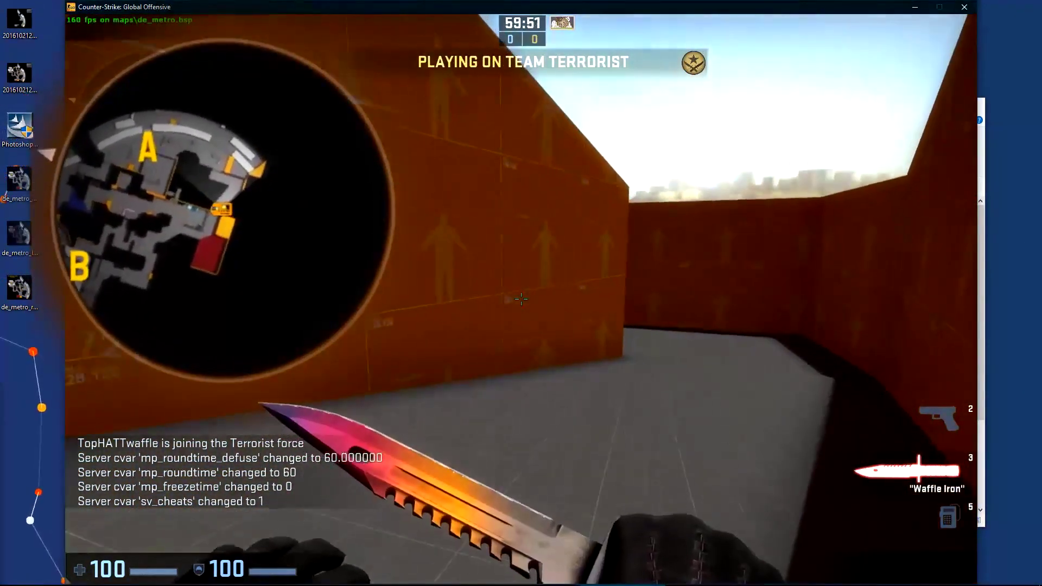
key(w)
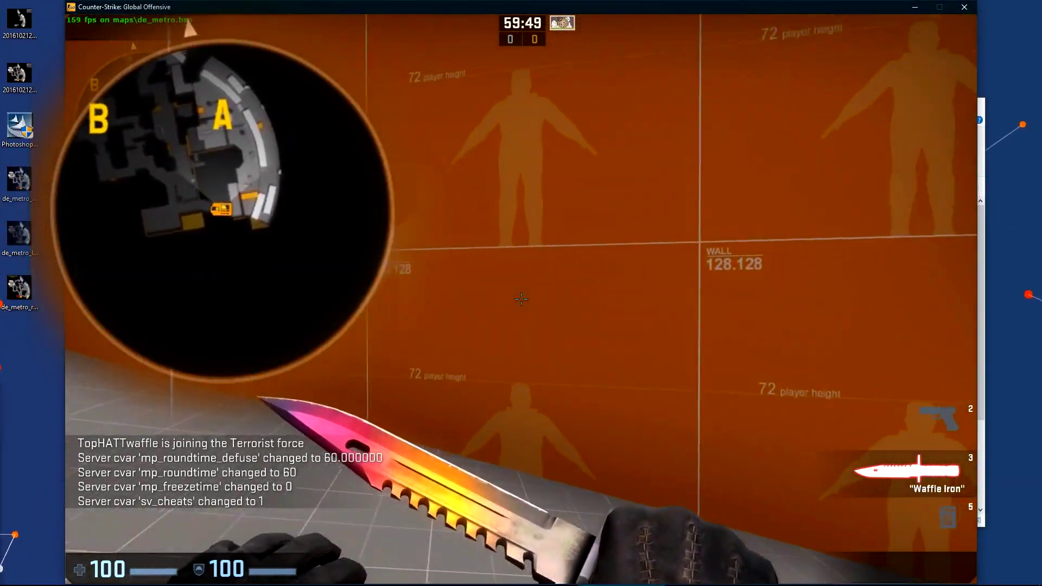
key(a)
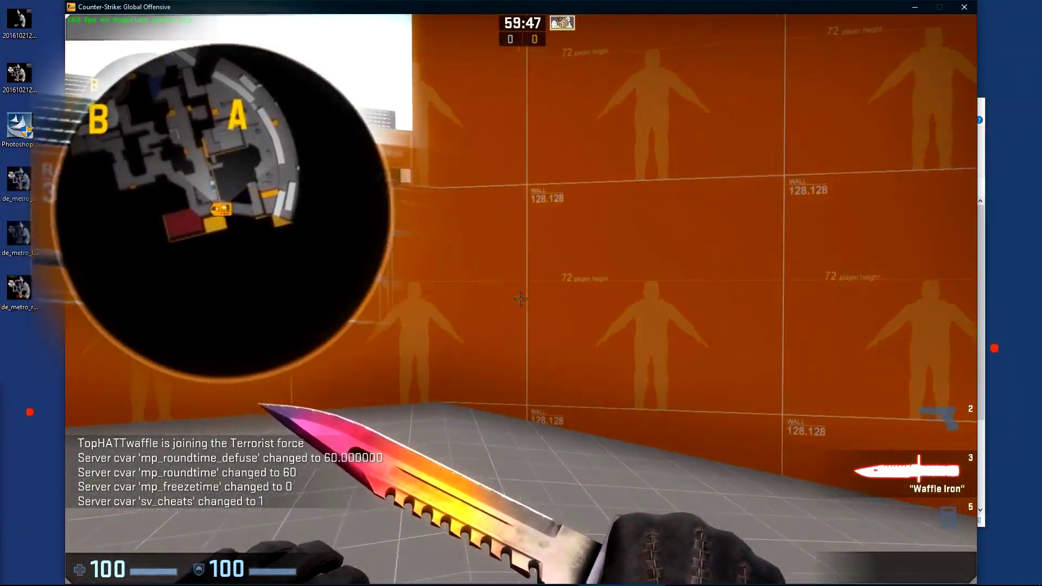
key(d)
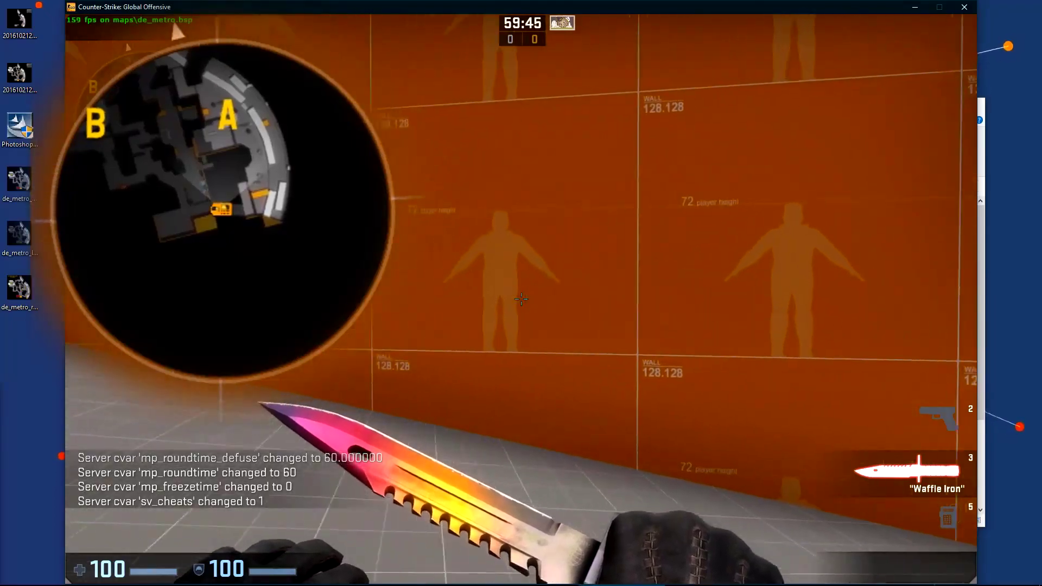
key(s)
key(a)
key(w)
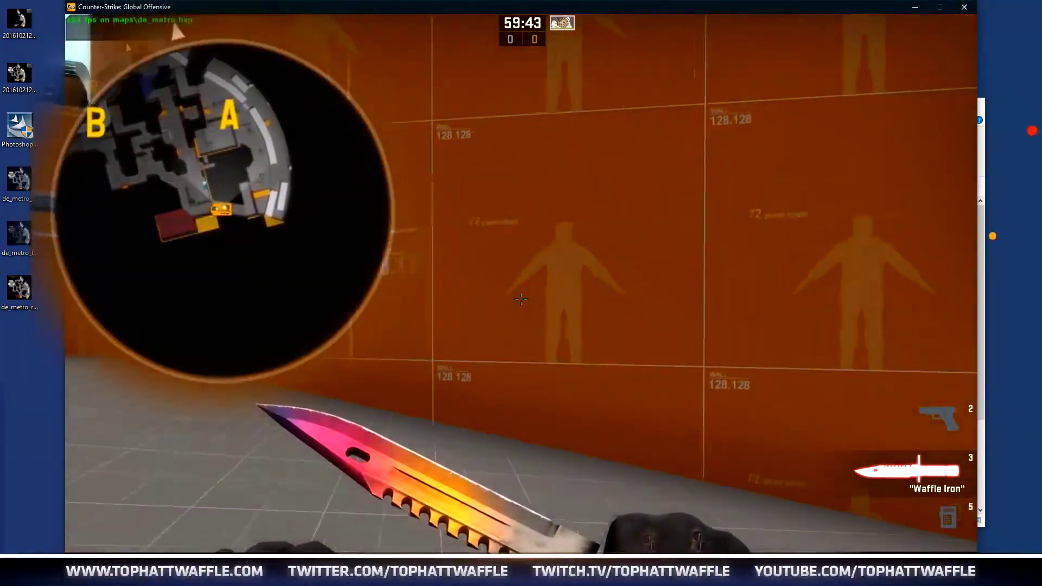
key(d)
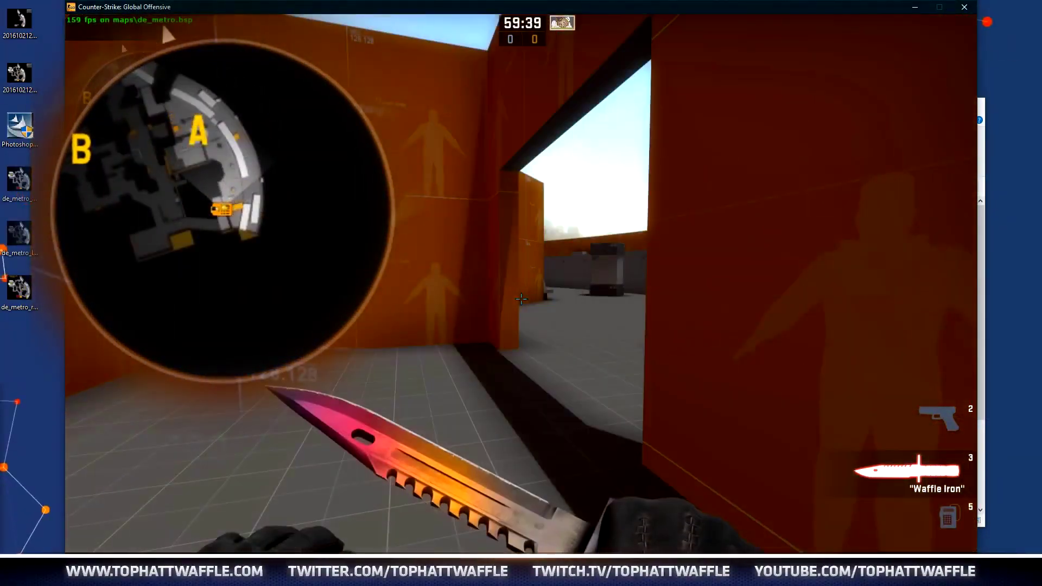
key(w)
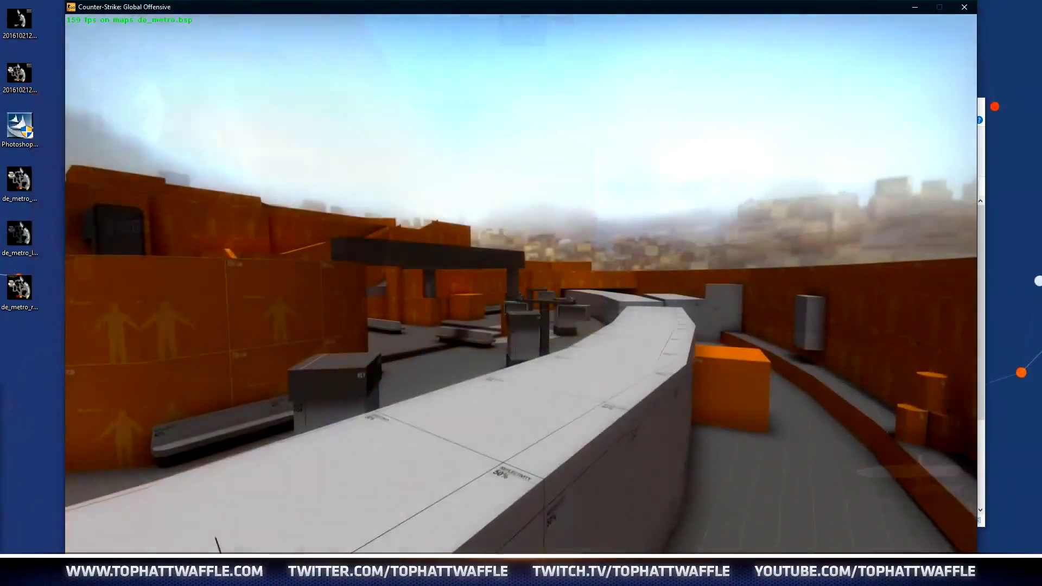